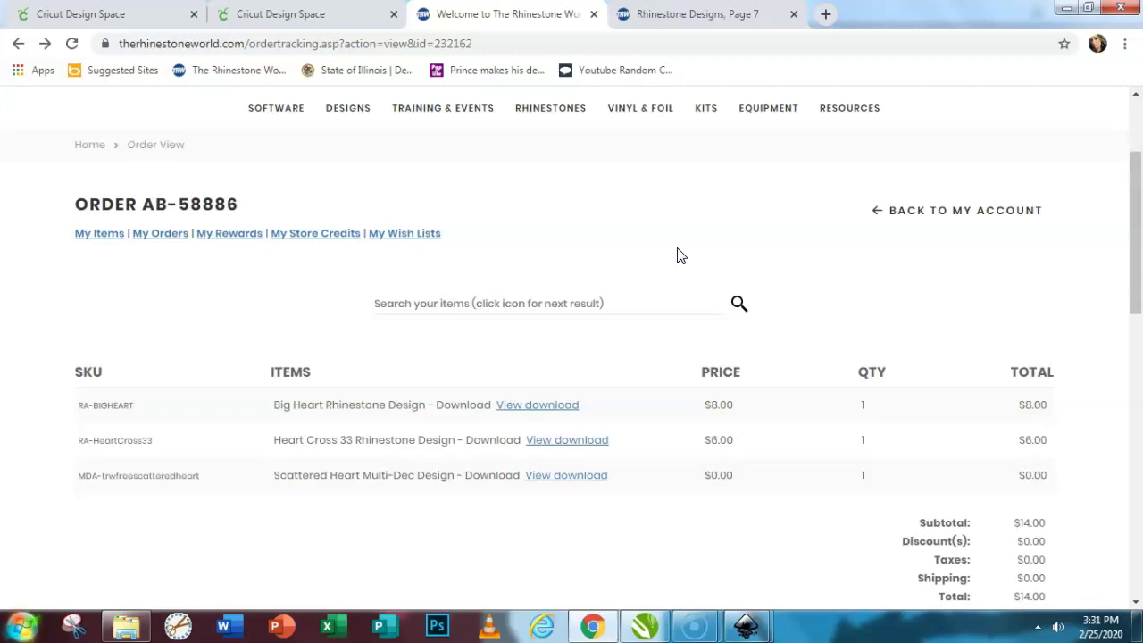
Step: Open the account's list of past orders from the current order page
{"action": "left_click", "coordinate": [741, 265]}
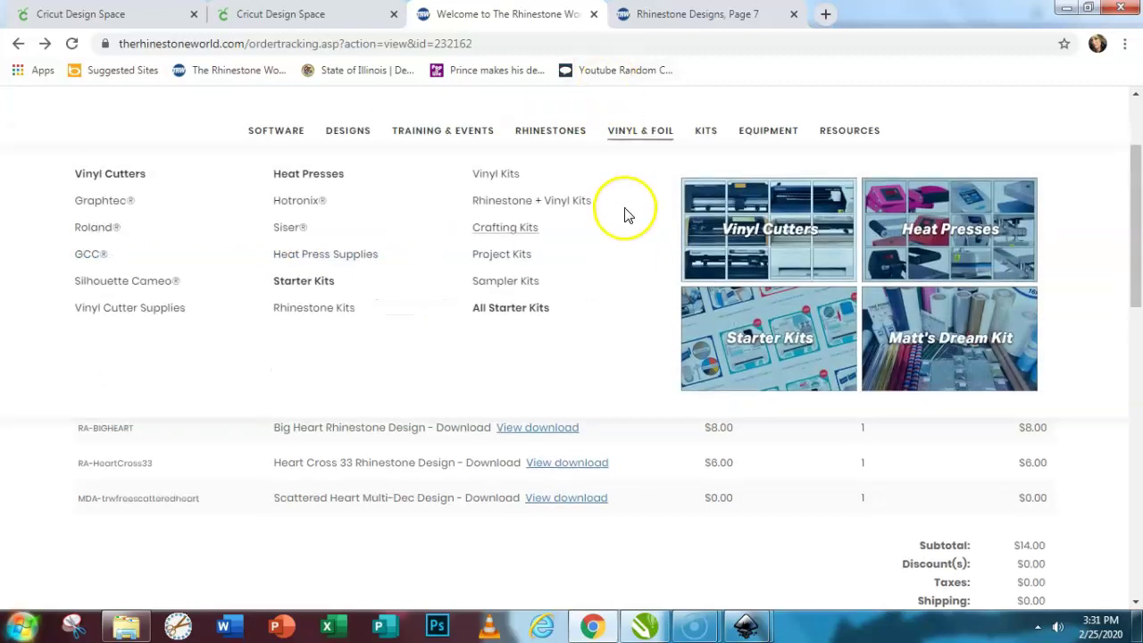
{"action": "scroll", "coordinate": [616, 201], "scroll_direction": "up", "scroll_amount": 2}
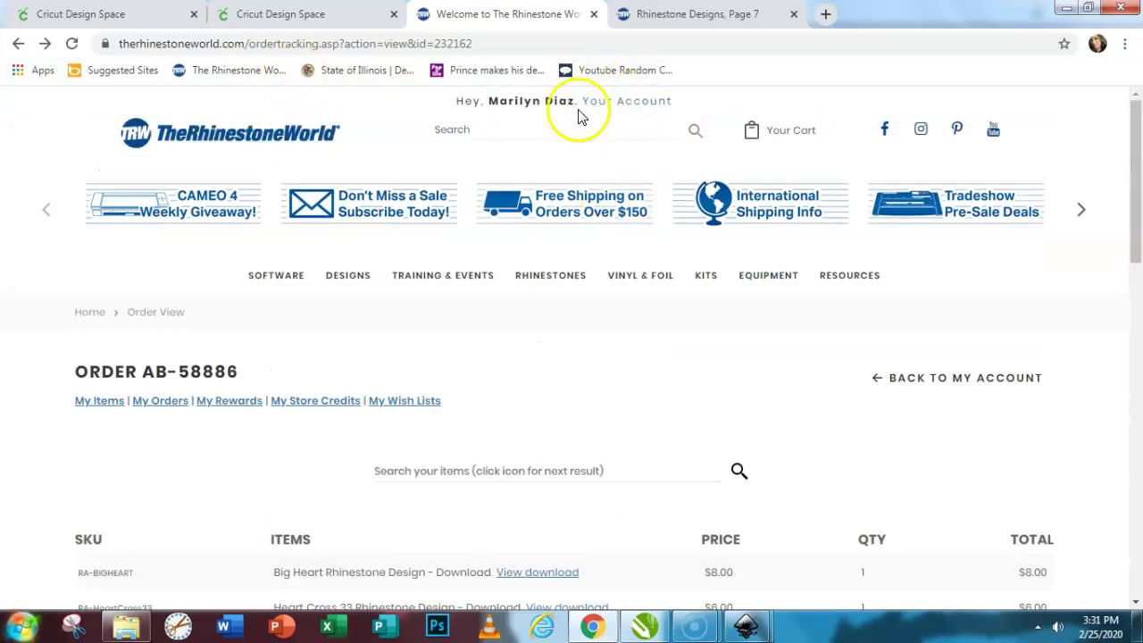
{"action": "mouse_move", "coordinate": [312, 292]}
{"action": "scroll", "coordinate": [310, 283], "scroll_direction": "down", "scroll_amount": 2}
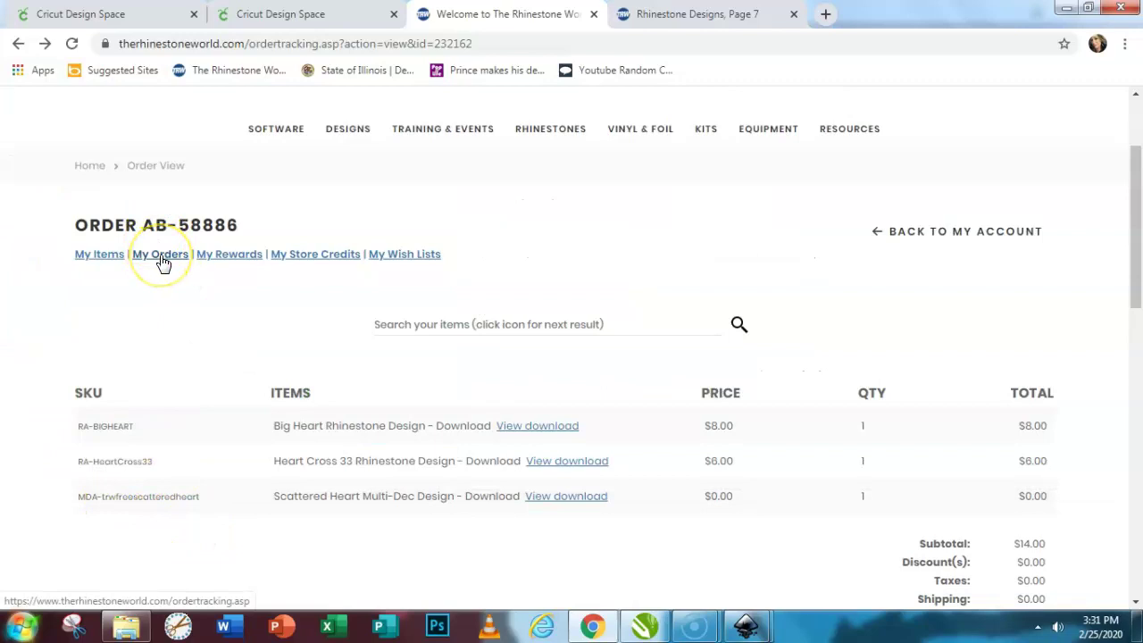
{"action": "left_click", "coordinate": [163, 258]}
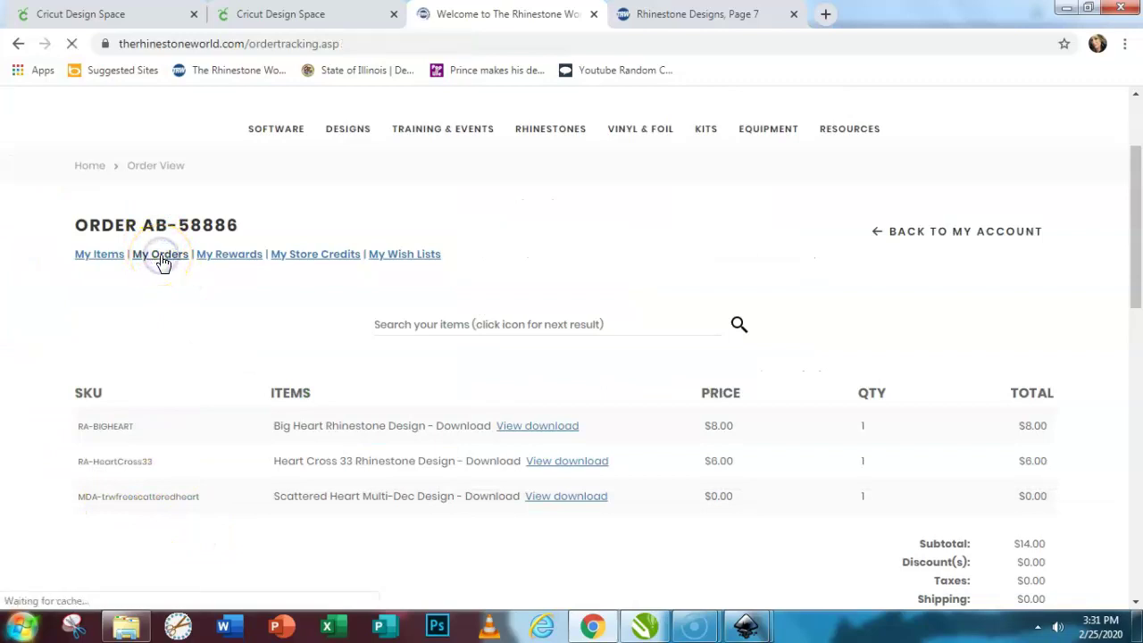
Step: Open the order dated 11/9/2019 and go to the download page for its Heart Cross 33 Rhinestone Design
{"action": "scroll", "coordinate": [172, 391], "scroll_direction": "down", "scroll_amount": 2}
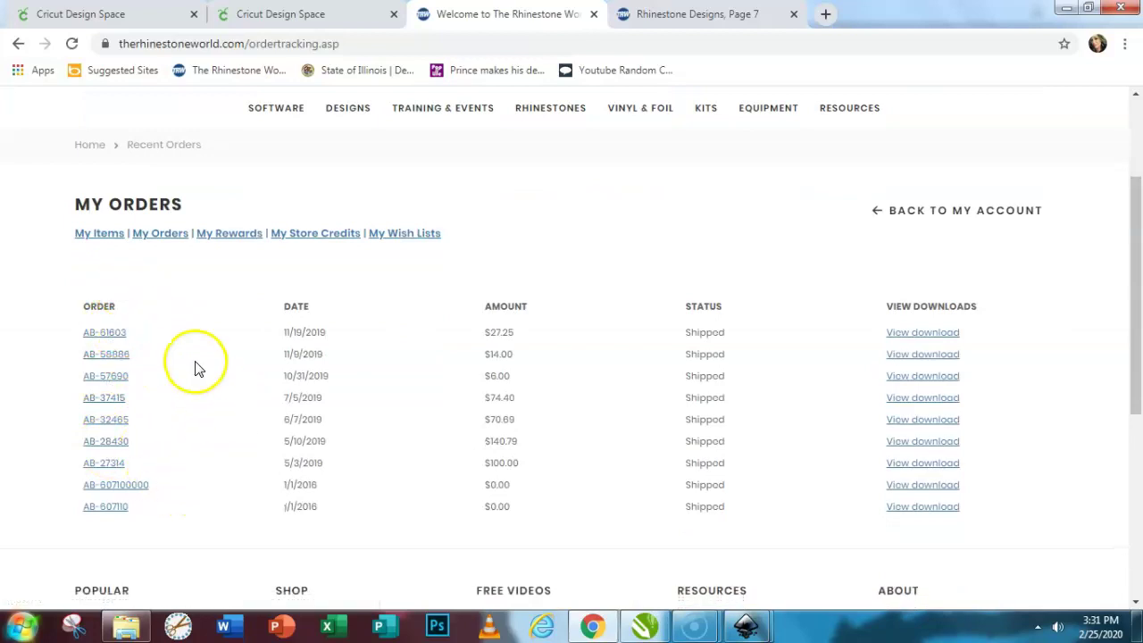
{"action": "scroll", "coordinate": [161, 442], "scroll_direction": "up", "scroll_amount": 1}
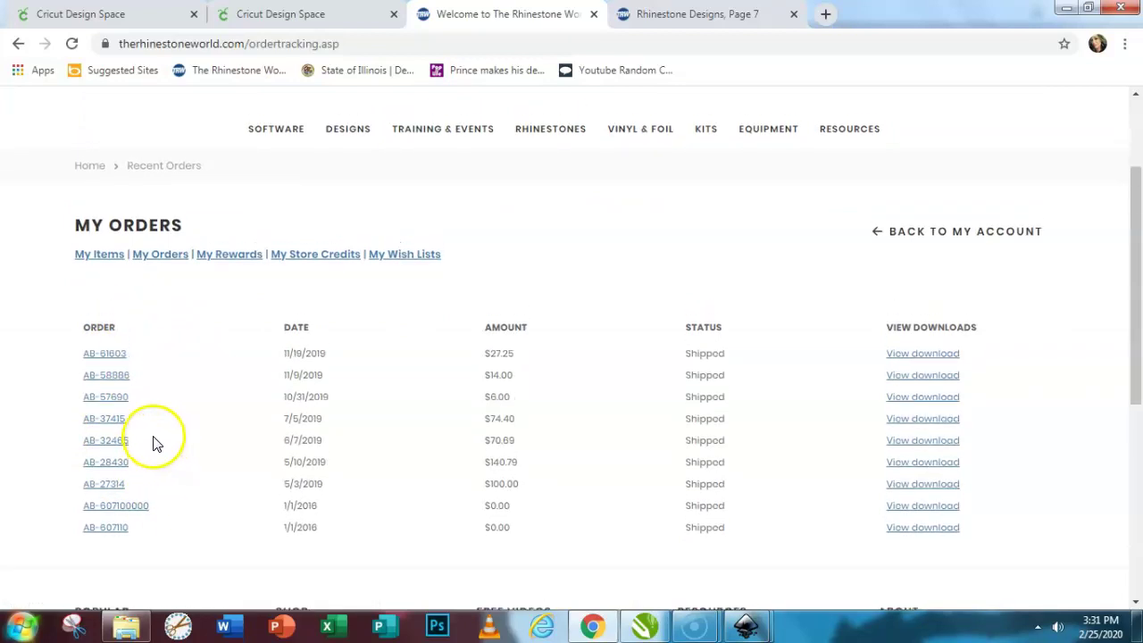
{"action": "left_click", "coordinate": [109, 399]}
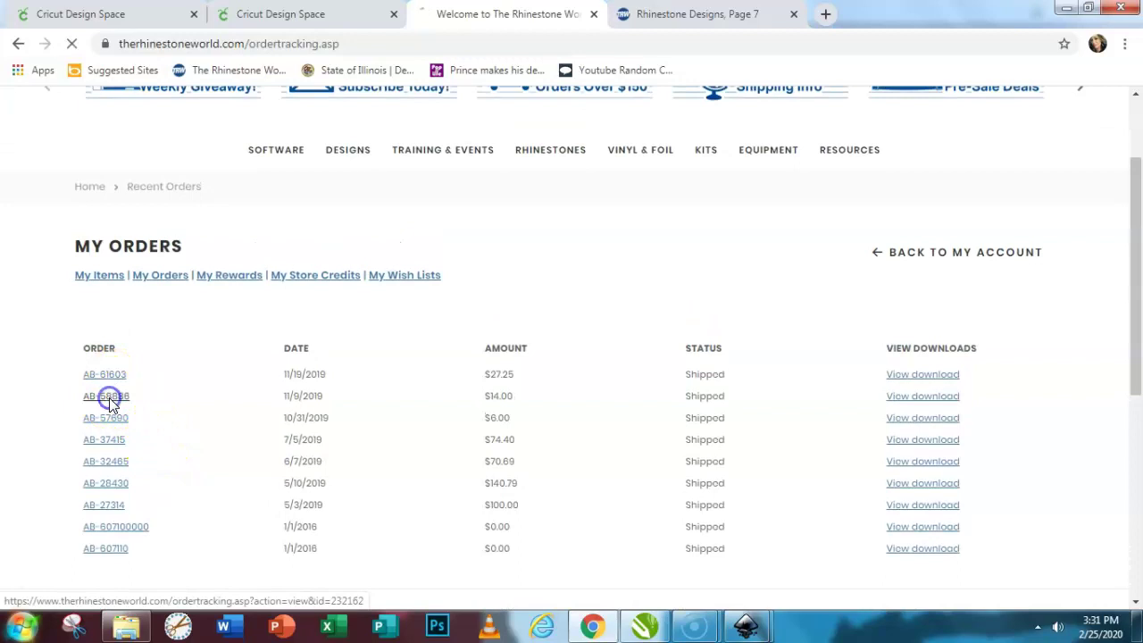
{"action": "scroll", "coordinate": [147, 389], "scroll_direction": "down", "scroll_amount": 2}
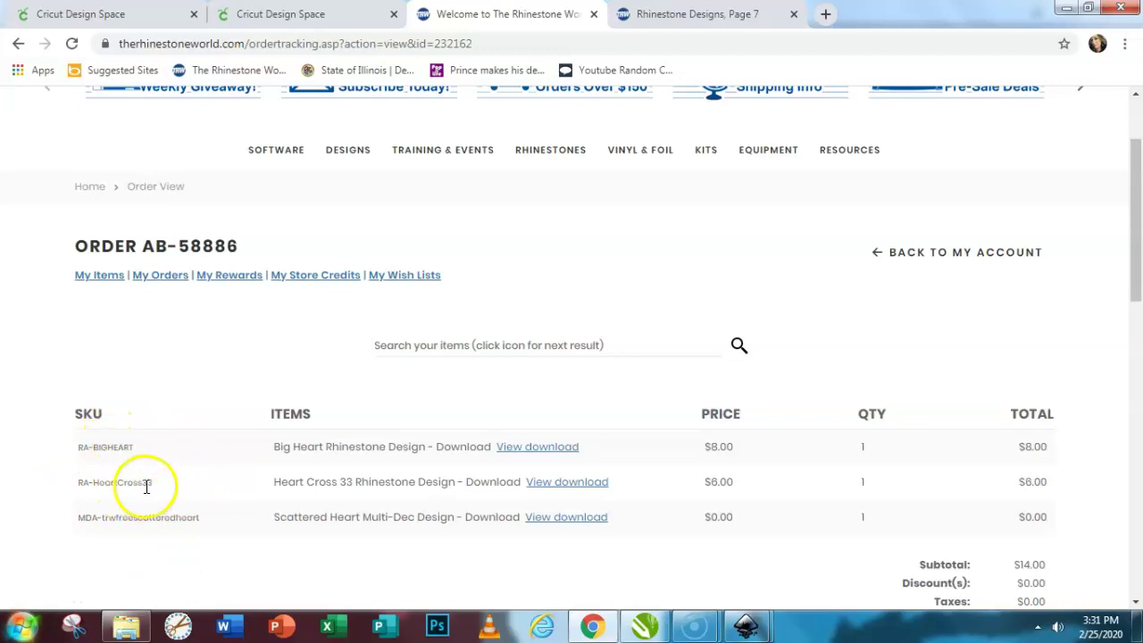
{"action": "left_click", "coordinate": [565, 484]}
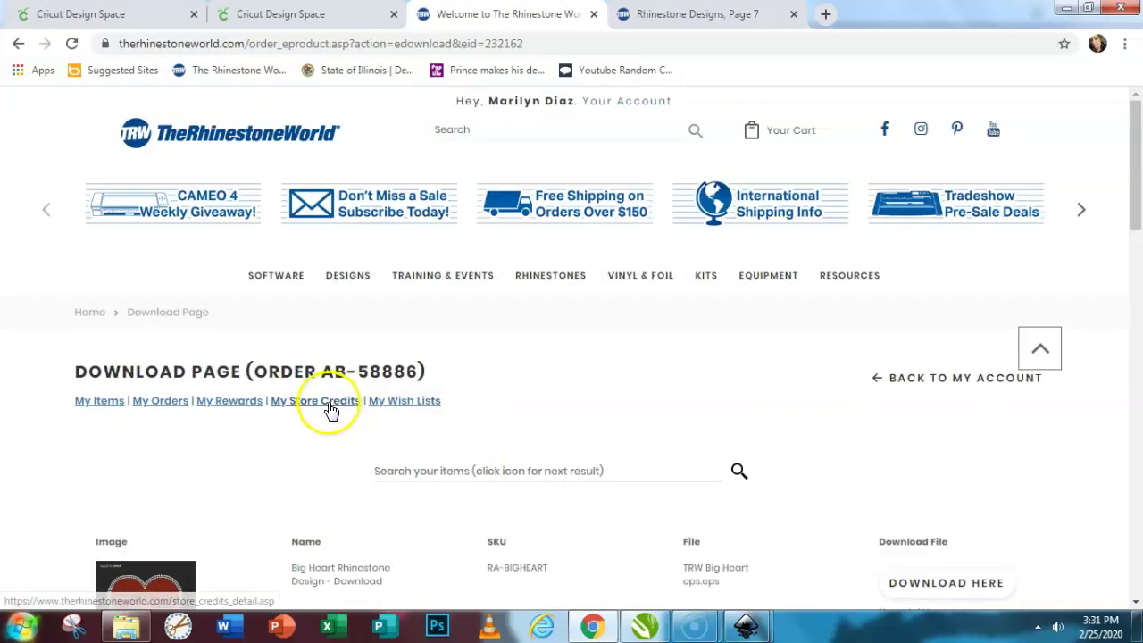
Step: Examine the downloadable files and their formats for the Big Heart, Heart Cross 33 and Scattered Heart designs
{"action": "scroll", "coordinate": [331, 411], "scroll_direction": "down", "scroll_amount": 3}
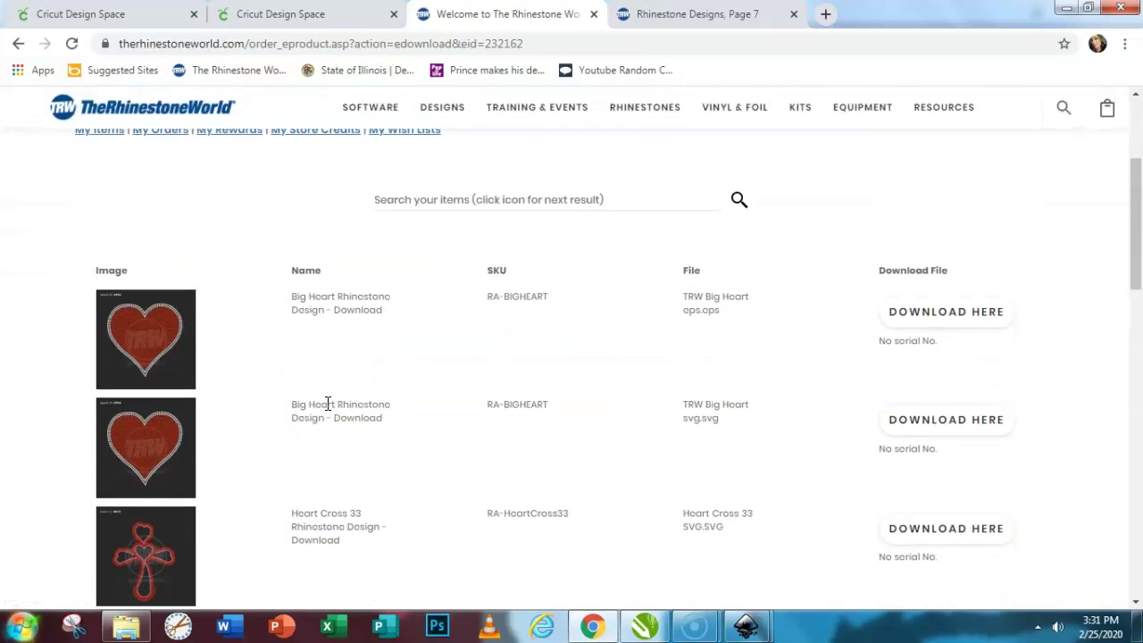
{"action": "scroll", "coordinate": [328, 404], "scroll_direction": "down", "scroll_amount": 2}
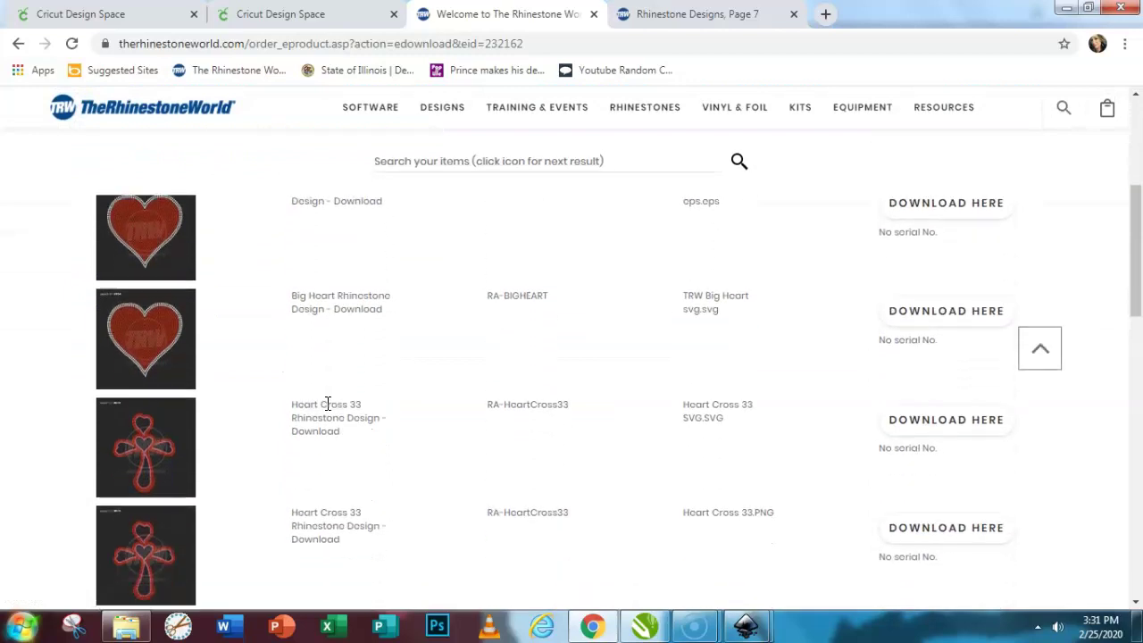
{"action": "scroll", "coordinate": [327, 404], "scroll_direction": "down", "scroll_amount": 2}
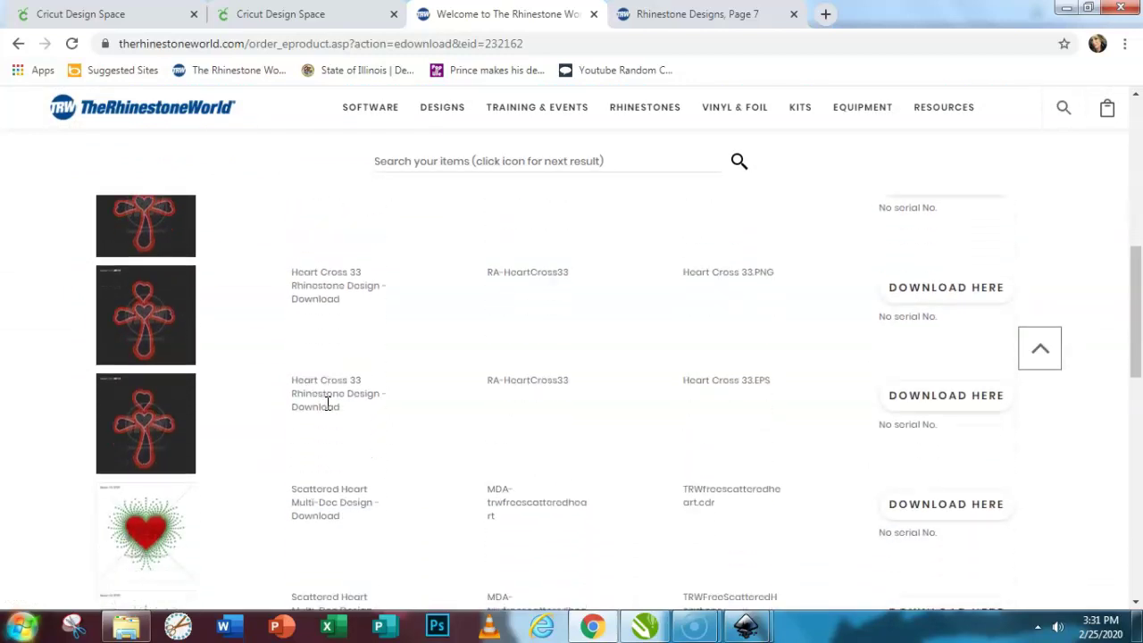
{"action": "scroll", "coordinate": [327, 408], "scroll_direction": "up", "scroll_amount": 1}
{"action": "scroll", "coordinate": [326, 411], "scroll_direction": "up", "scroll_amount": 1}
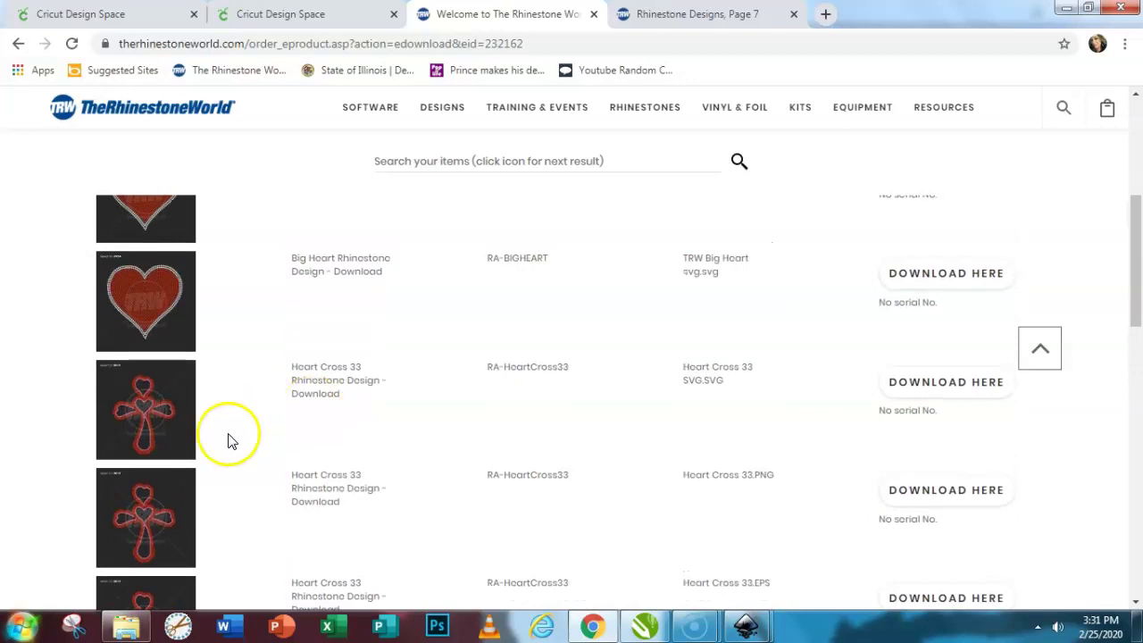
{"action": "scroll", "coordinate": [217, 541], "scroll_direction": "down", "scroll_amount": 1}
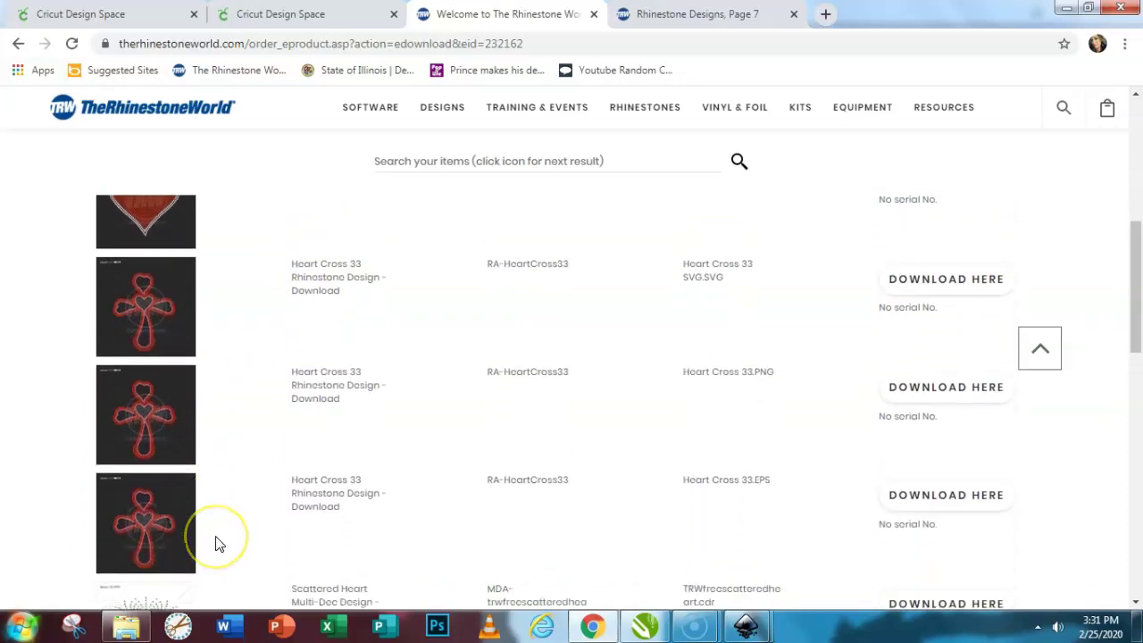
{"action": "scroll", "coordinate": [218, 544], "scroll_direction": "up", "scroll_amount": 1}
{"action": "scroll", "coordinate": [219, 544], "scroll_direction": "up", "scroll_amount": 1}
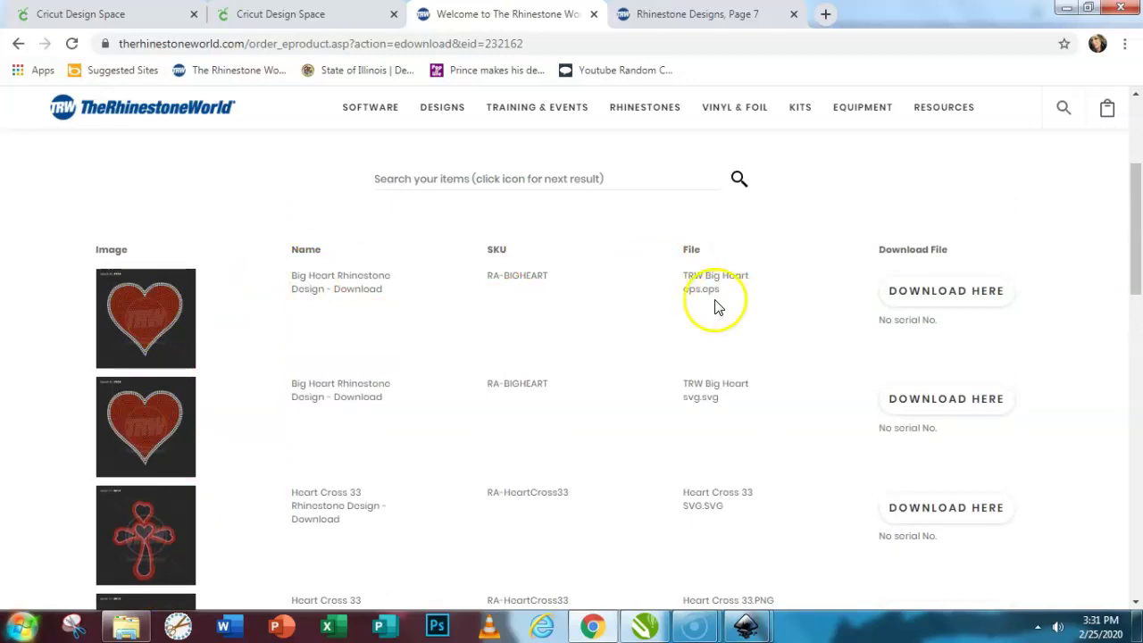
{"action": "scroll", "coordinate": [706, 308], "scroll_direction": "down", "scroll_amount": 1}
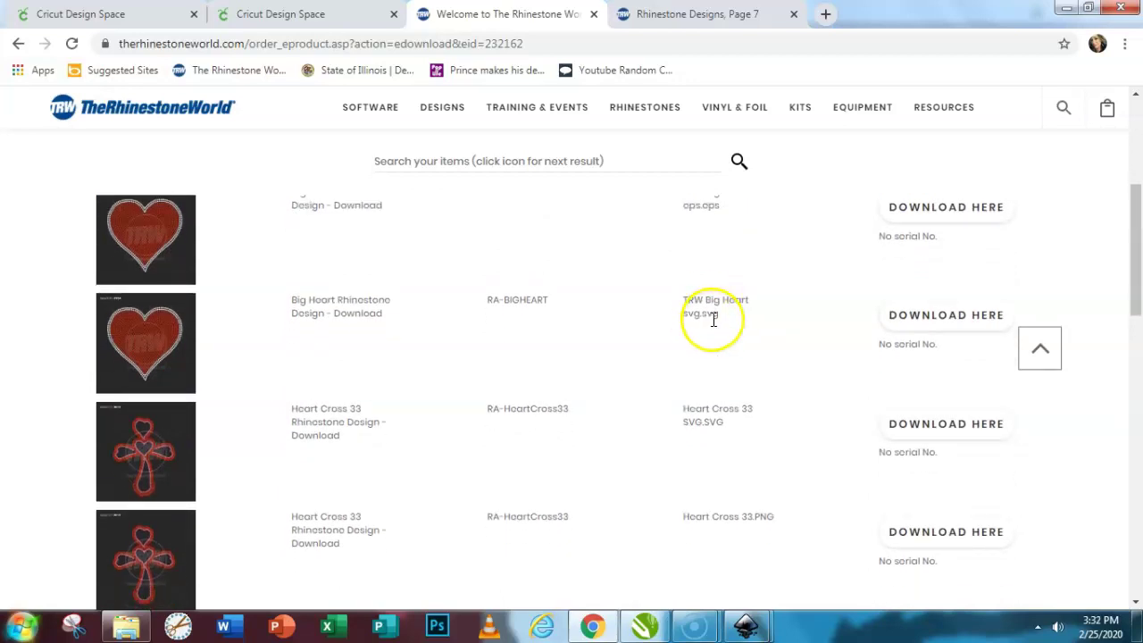
{"action": "scroll", "coordinate": [712, 318], "scroll_direction": "down", "scroll_amount": 1}
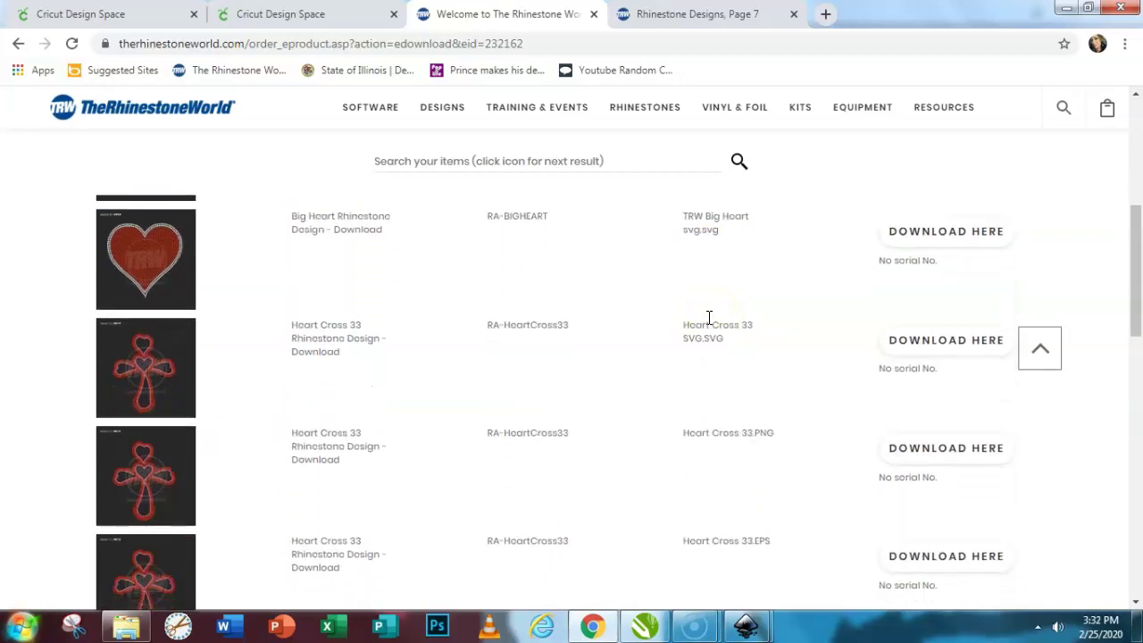
{"action": "scroll", "coordinate": [772, 447], "scroll_direction": "down", "scroll_amount": 1}
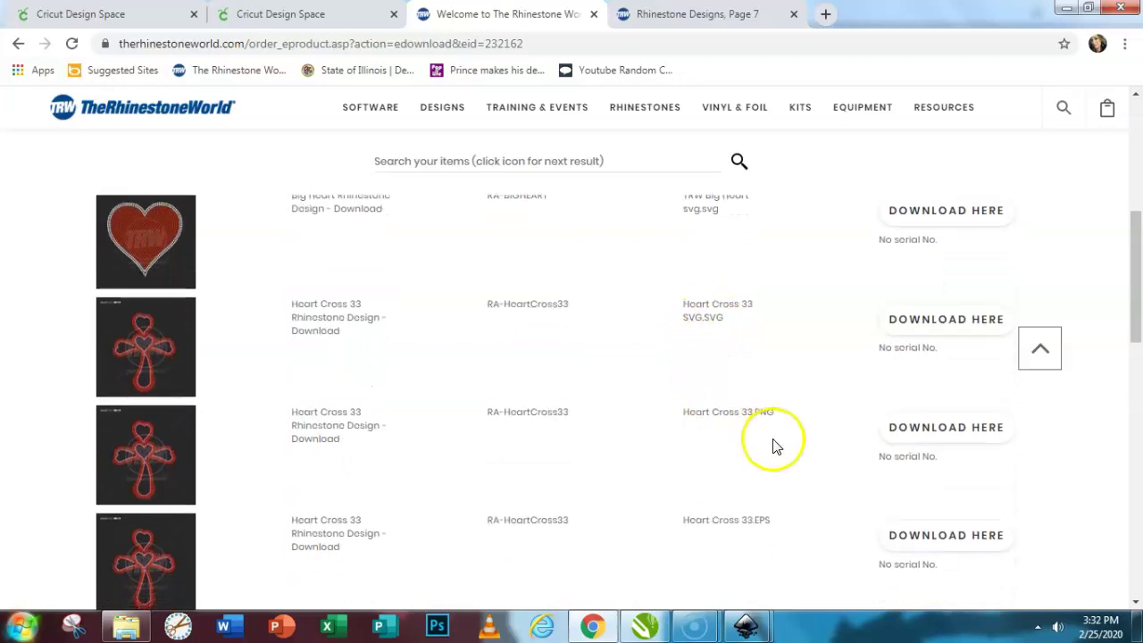
{"action": "scroll", "coordinate": [770, 446], "scroll_direction": "down", "scroll_amount": 1}
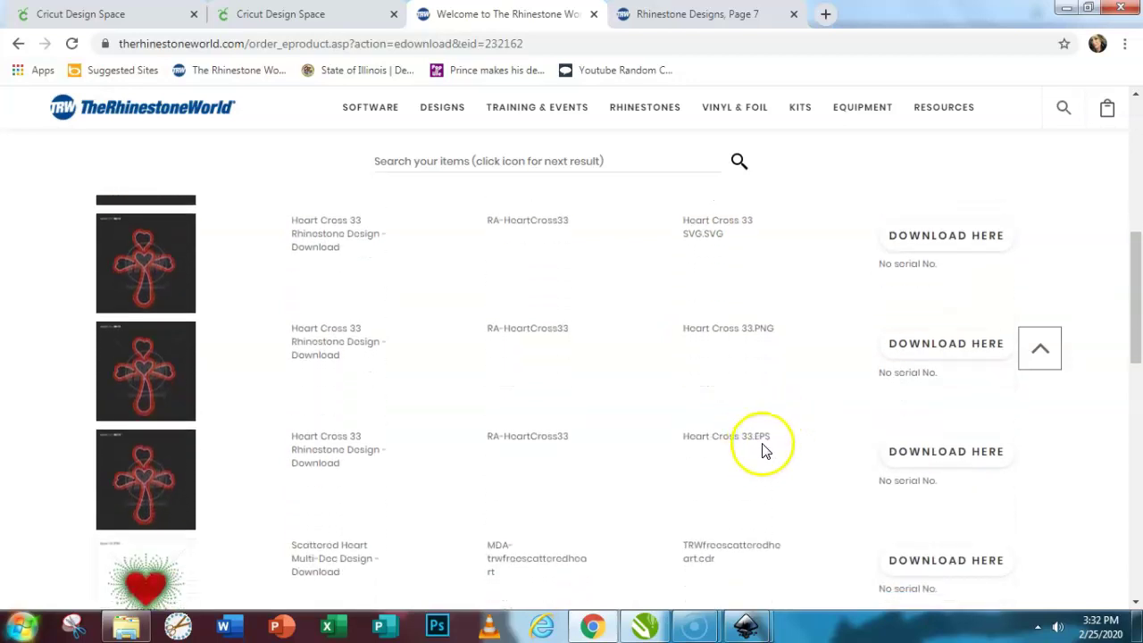
{"action": "scroll", "coordinate": [763, 451], "scroll_direction": "down", "scroll_amount": 2}
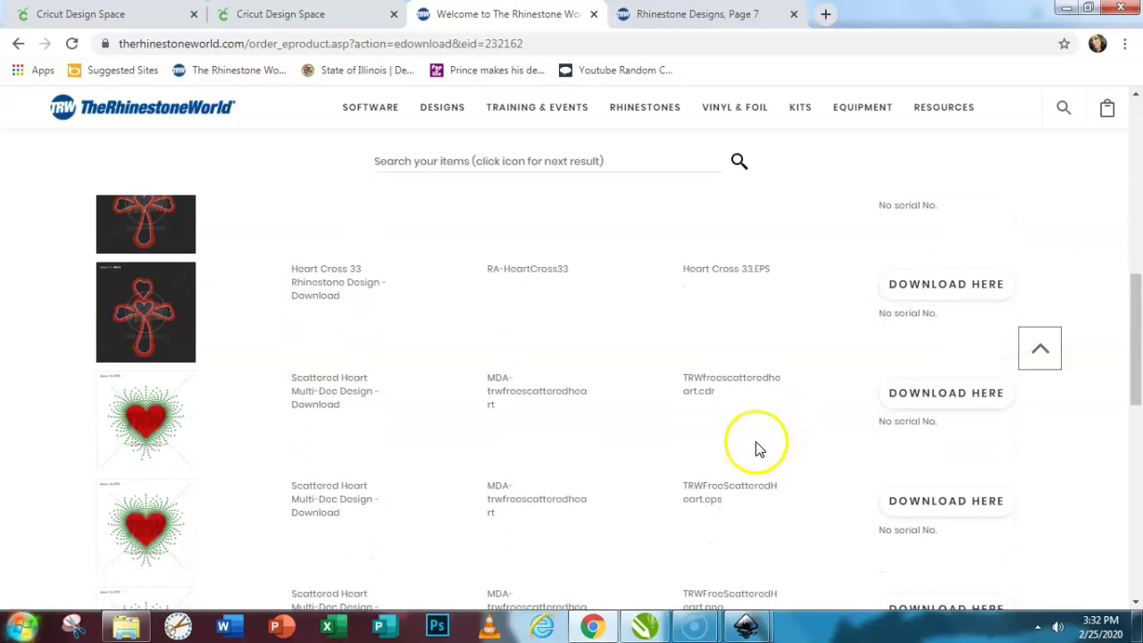
{"action": "scroll", "coordinate": [710, 406], "scroll_direction": "down", "scroll_amount": 1}
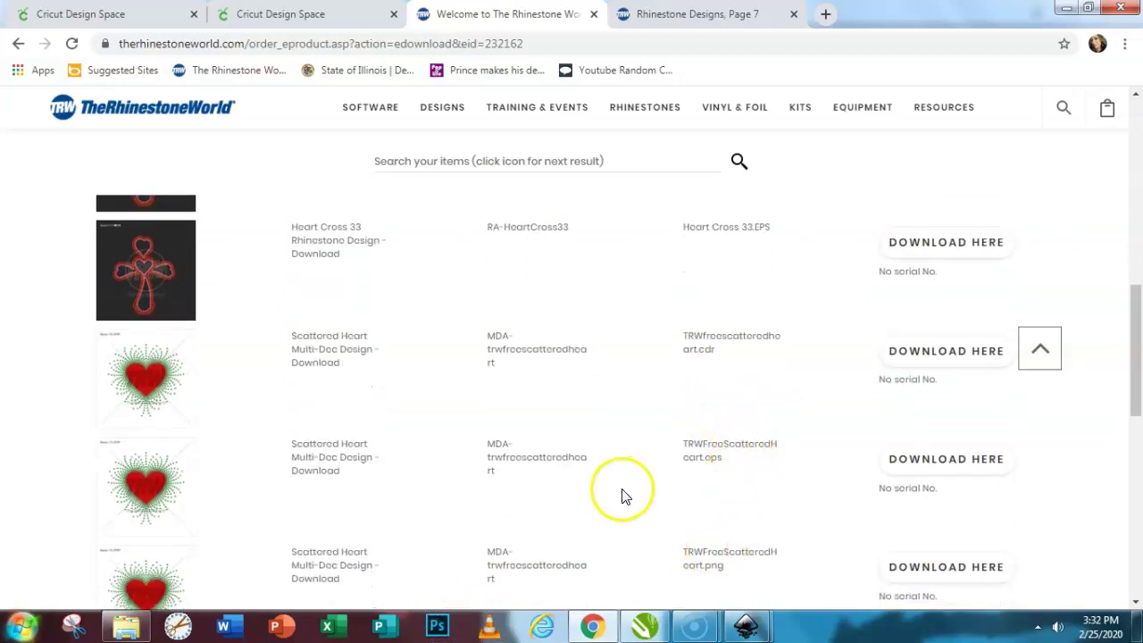
{"action": "scroll", "coordinate": [623, 495], "scroll_direction": "down", "scroll_amount": 1}
{"action": "scroll", "coordinate": [623, 497], "scroll_direction": "down", "scroll_amount": 1}
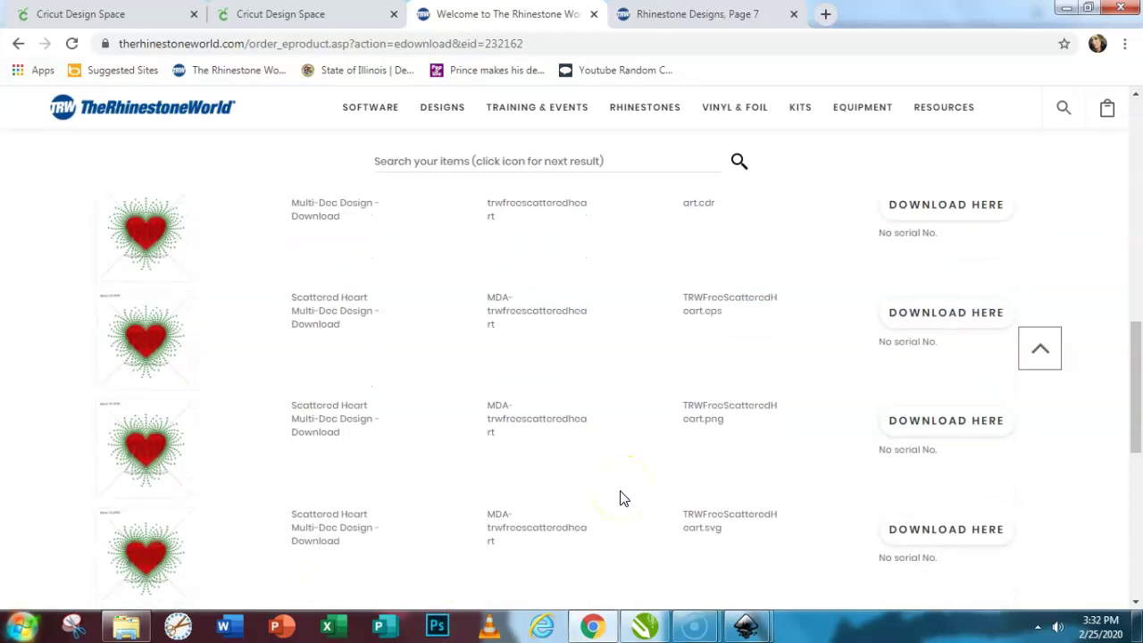
{"action": "scroll", "coordinate": [622, 497], "scroll_direction": "up", "scroll_amount": 15}
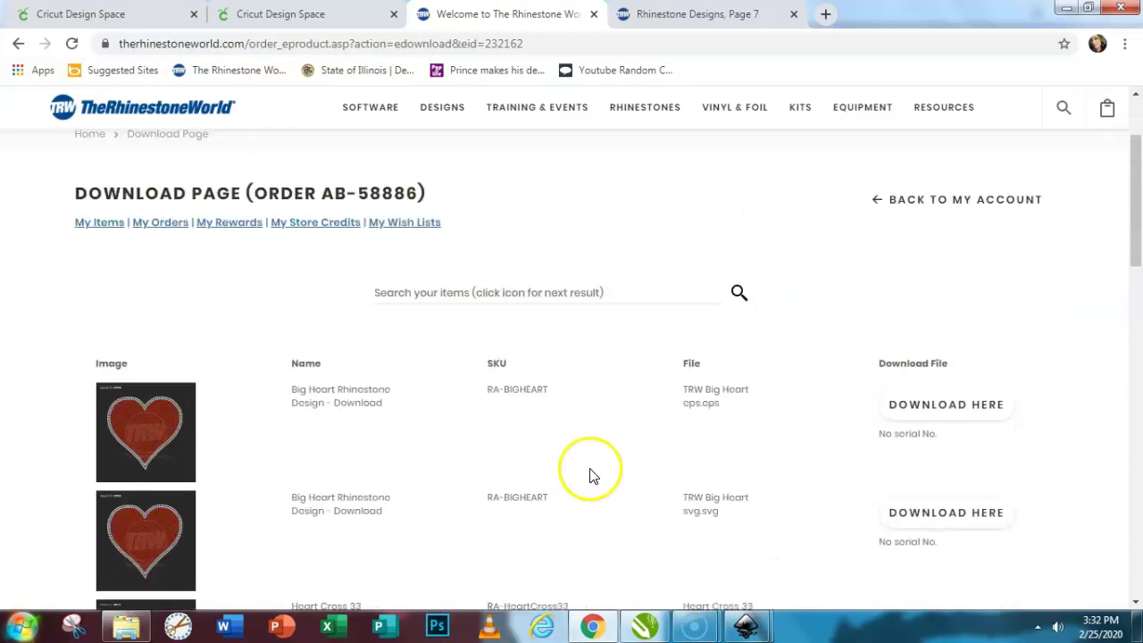
Step: Return to the list of past orders and open the order dated 10/31/2019
{"action": "left_click", "coordinate": [18, 44]}
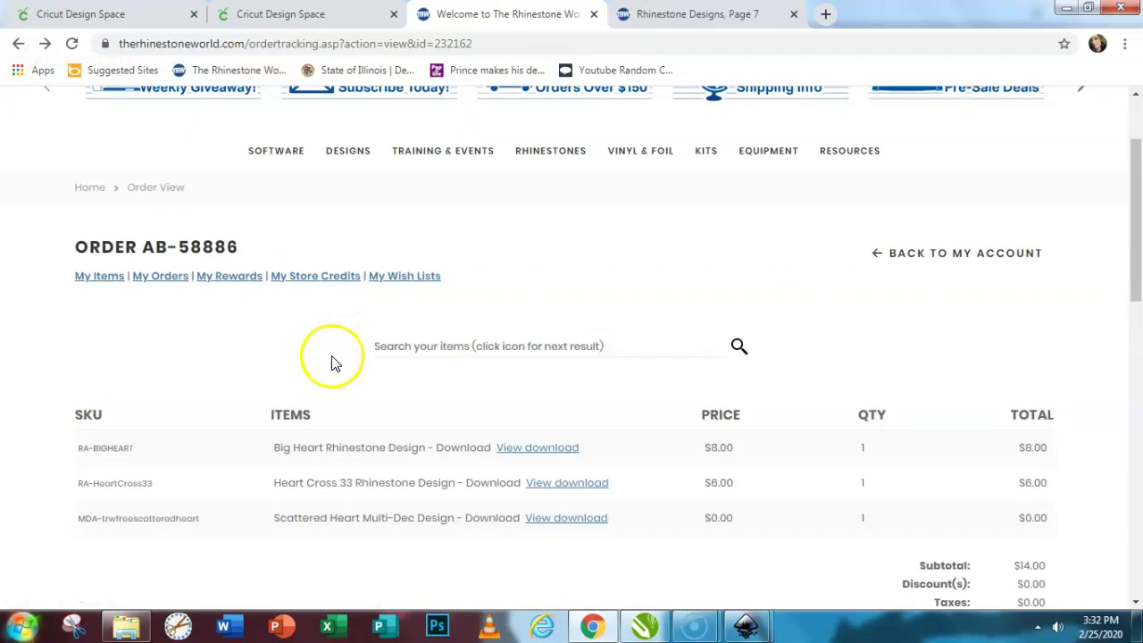
{"action": "left_click", "coordinate": [18, 44]}
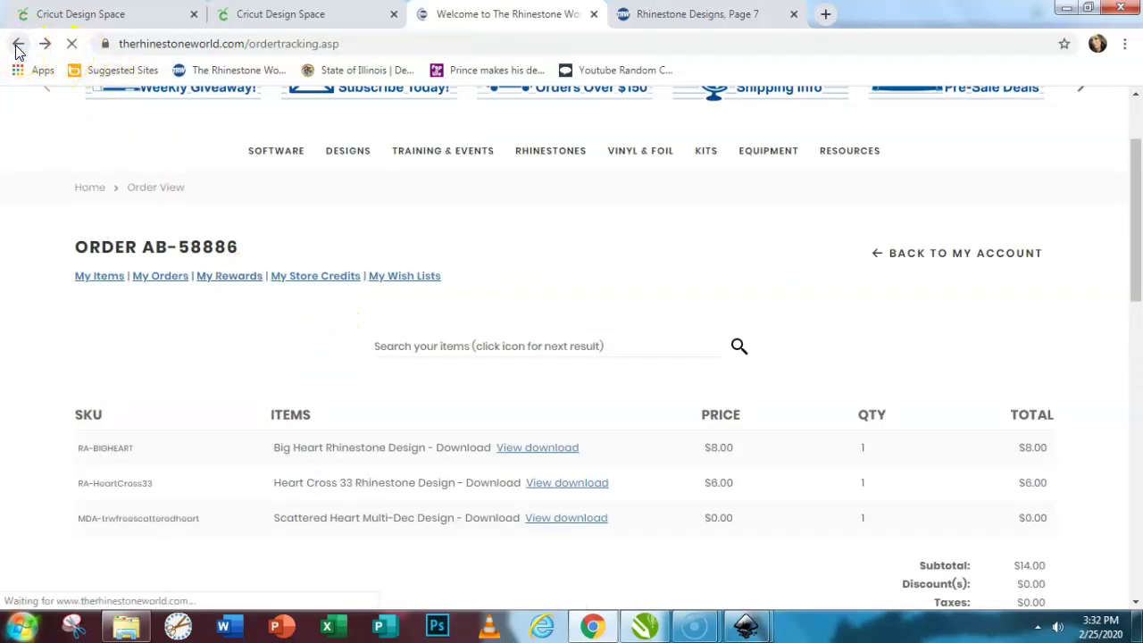
{"action": "left_click", "coordinate": [101, 418]}
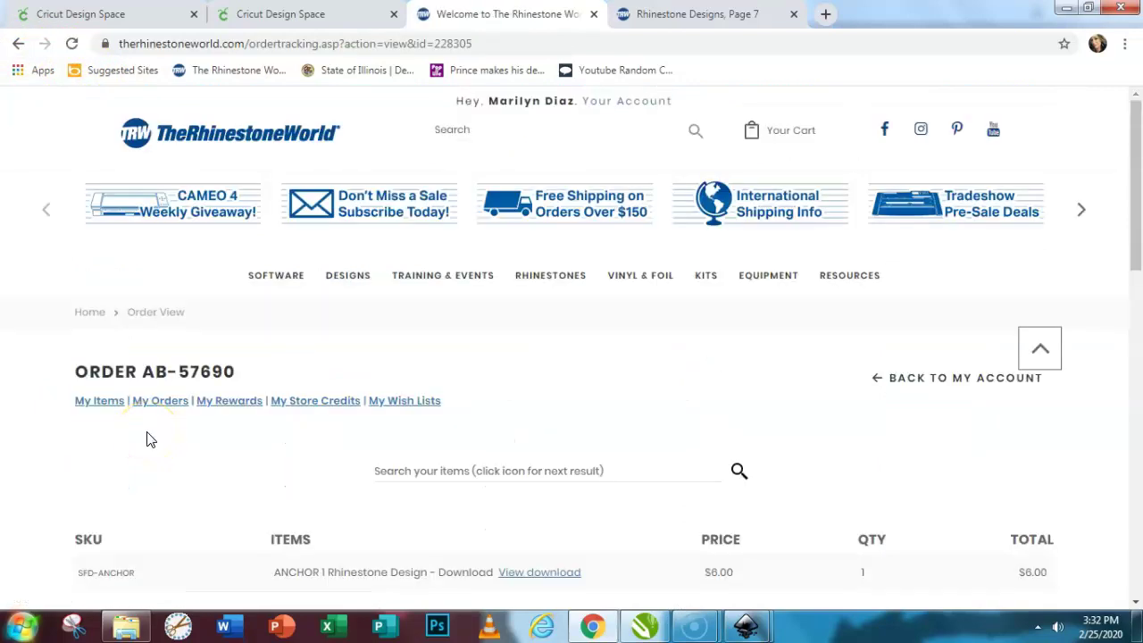
Step: Open the download page for the ANCHOR 1 Rhinestone Design and locate the download for AnchorNEW.eps
{"action": "scroll", "coordinate": [147, 438], "scroll_direction": "down", "scroll_amount": 1}
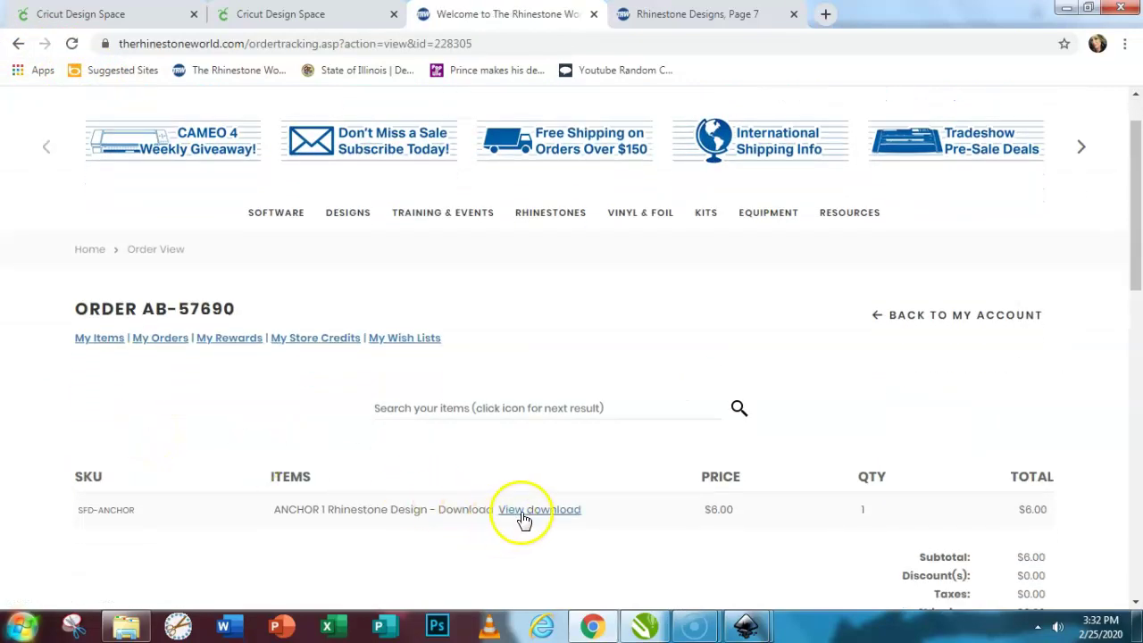
{"action": "left_click", "coordinate": [523, 510]}
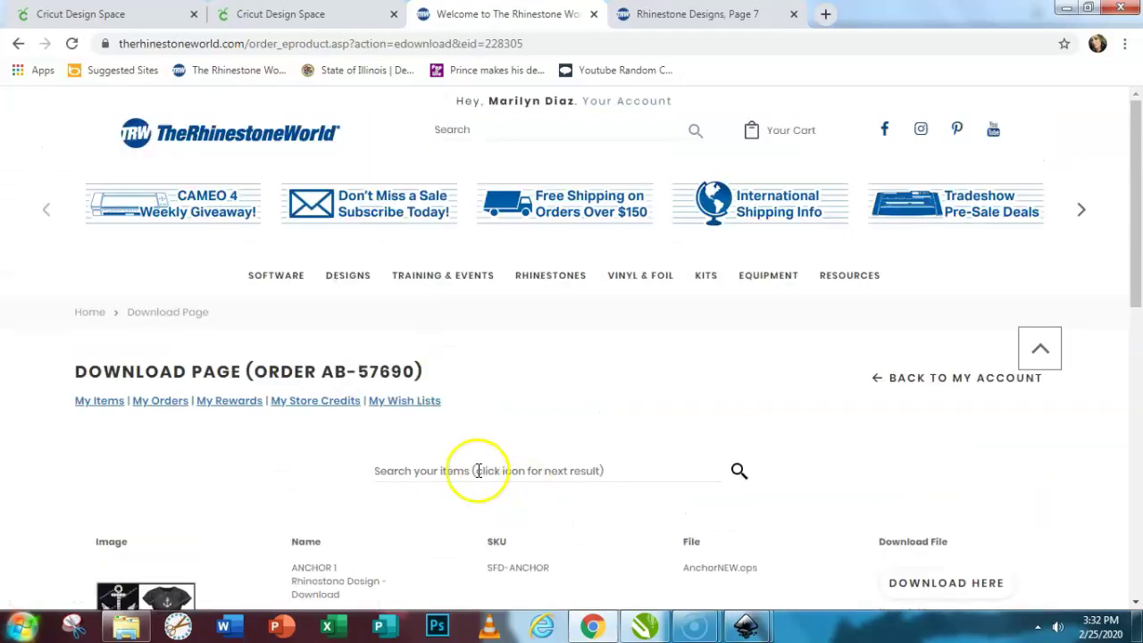
{"action": "scroll", "coordinate": [473, 474], "scroll_direction": "down", "scroll_amount": 2}
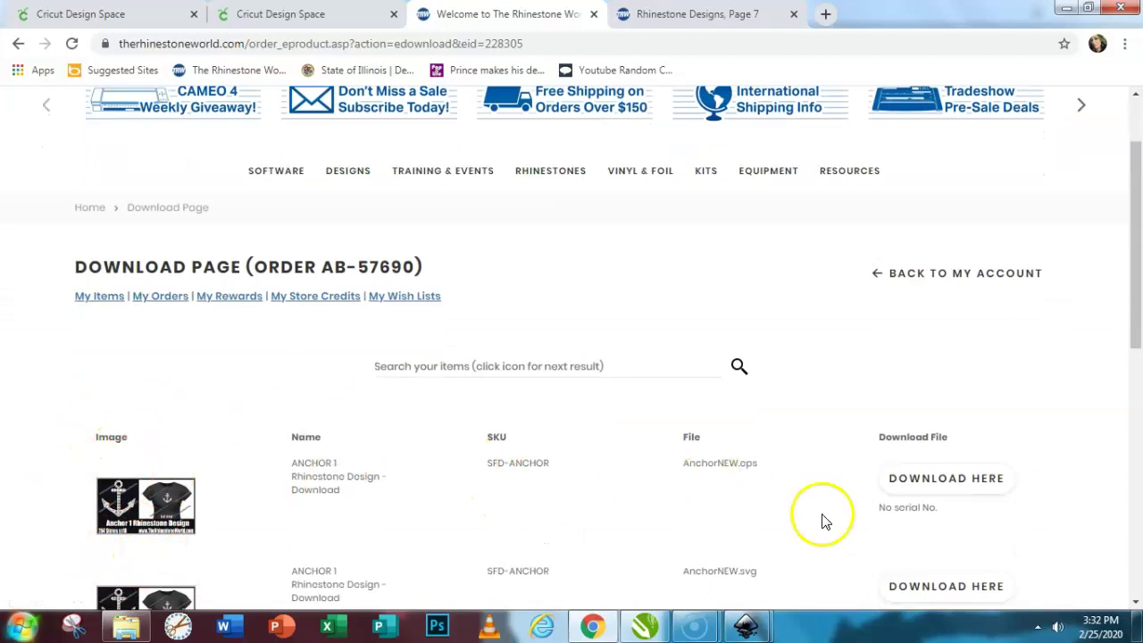
{"action": "left_click", "coordinate": [961, 498]}
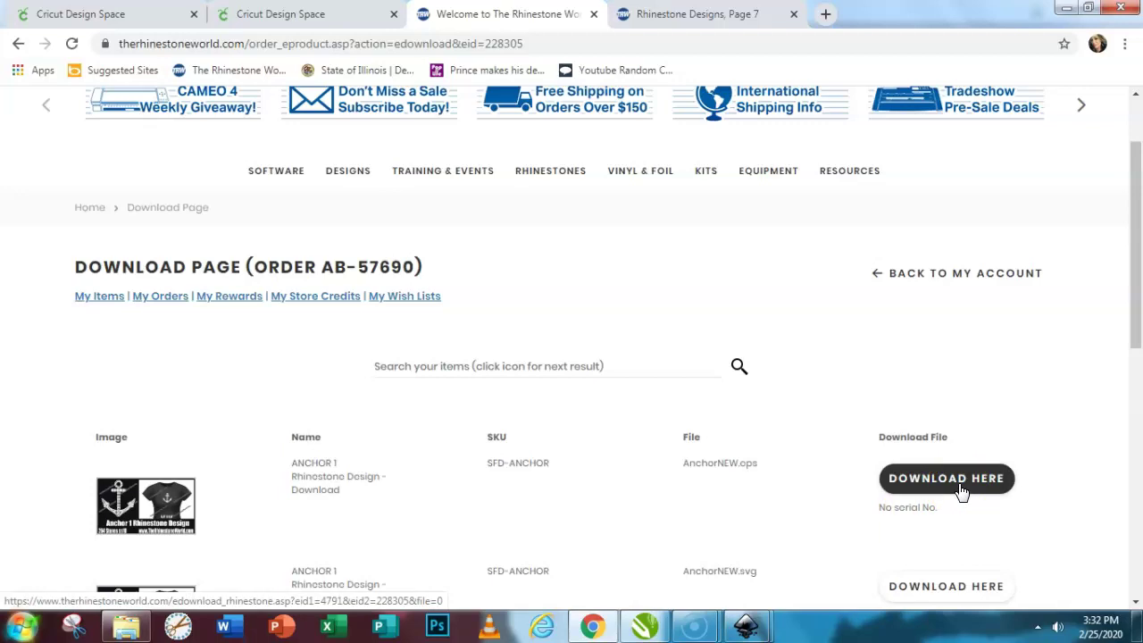
{"action": "left_click", "coordinate": [961, 493]}
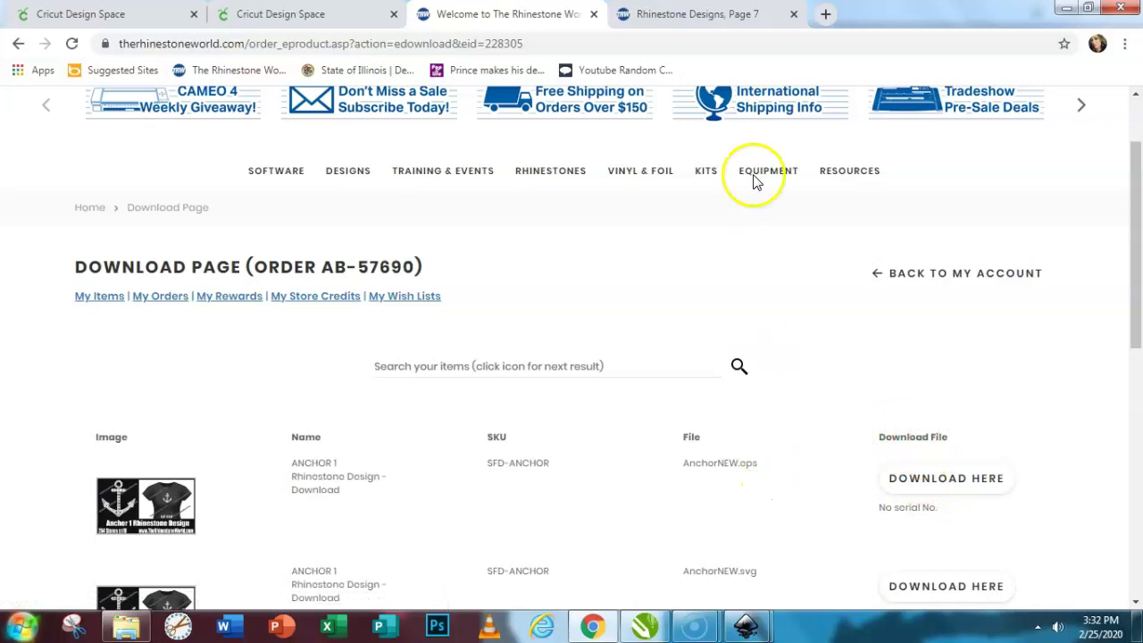
Step: Switch to CorelDRAW and display the whole blank Letter page of the Untitled-1 document
{"action": "left_click", "coordinate": [308, 20]}
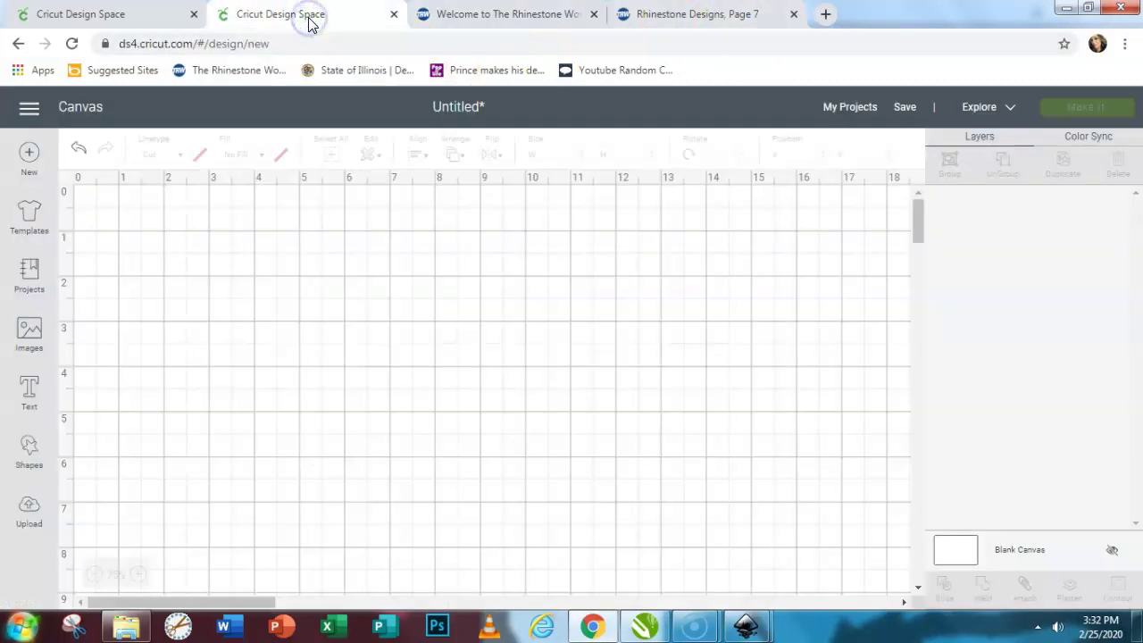
{"action": "left_click", "coordinate": [650, 625]}
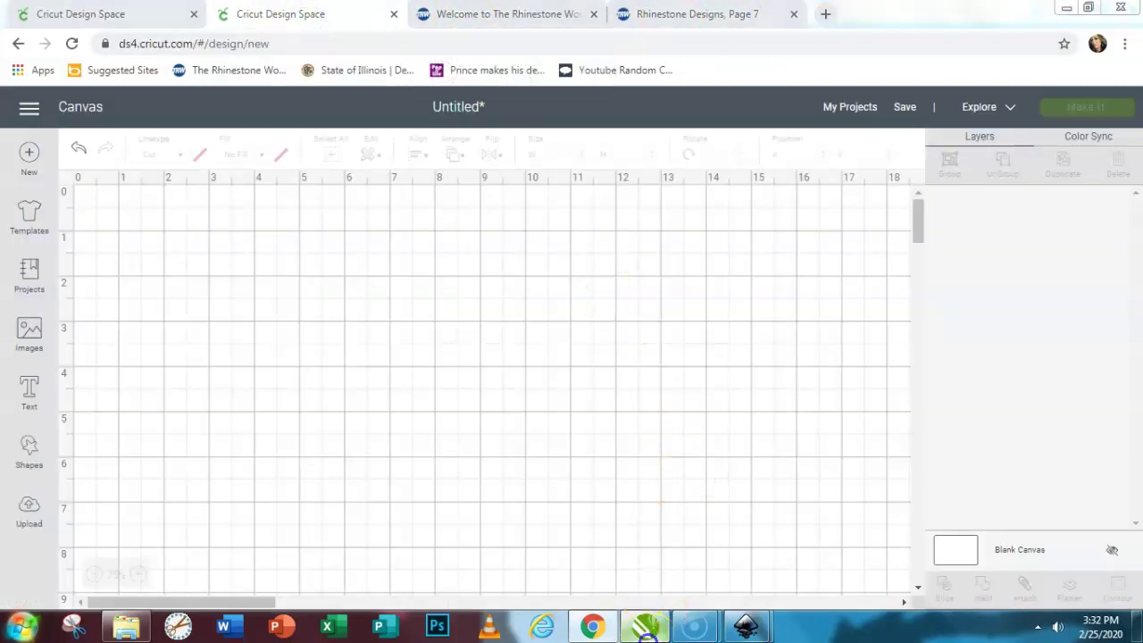
{"action": "left_click_drag", "start_coordinate": [638, 549], "coordinate": [607, 545]}
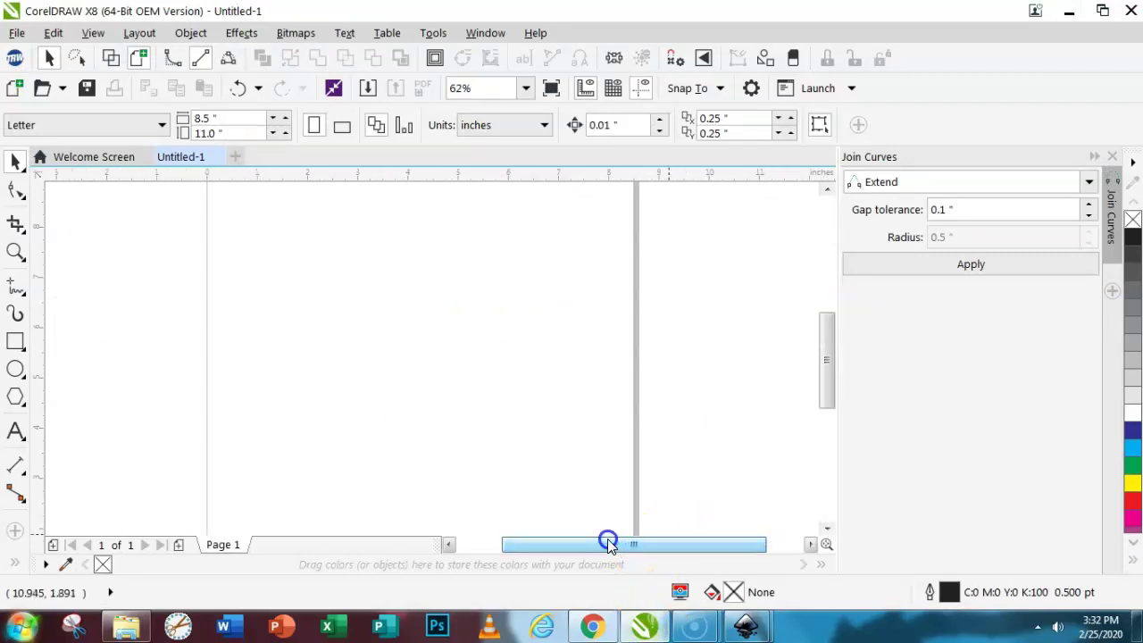
{"action": "scroll", "coordinate": [751, 362], "scroll_direction": "down", "scroll_amount": 2}
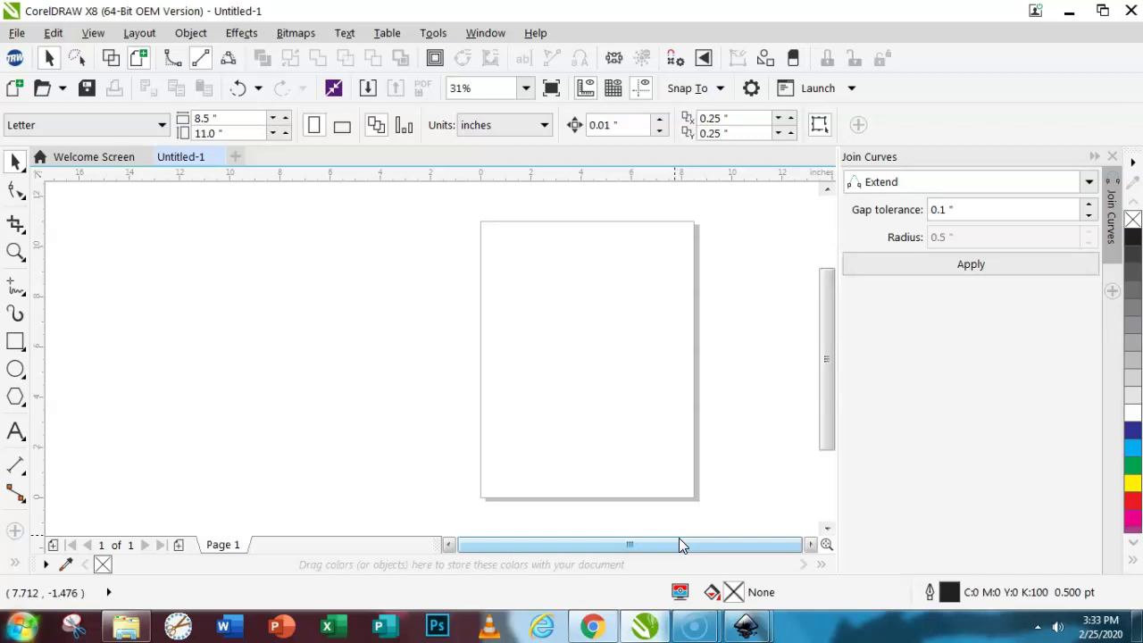
Step: Import AnchorNEW.svg into the document and centre it on the page
{"action": "left_click", "coordinate": [18, 36]}
{"action": "left_click", "coordinate": [48, 338]}
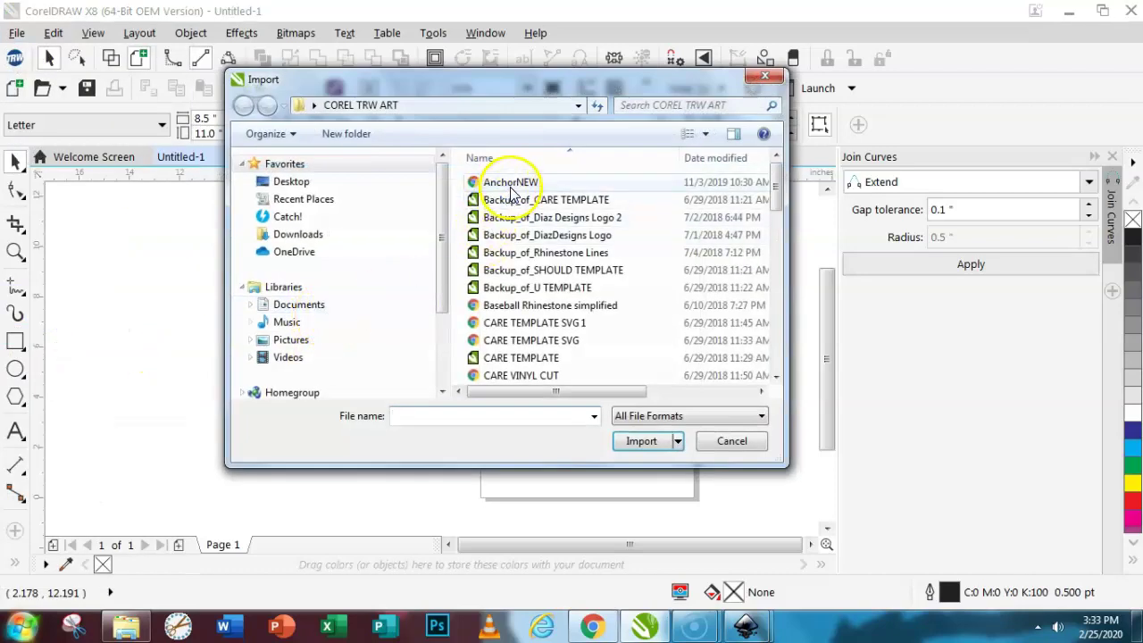
{"action": "left_click", "coordinate": [511, 185]}
{"action": "left_click", "coordinate": [636, 479]}
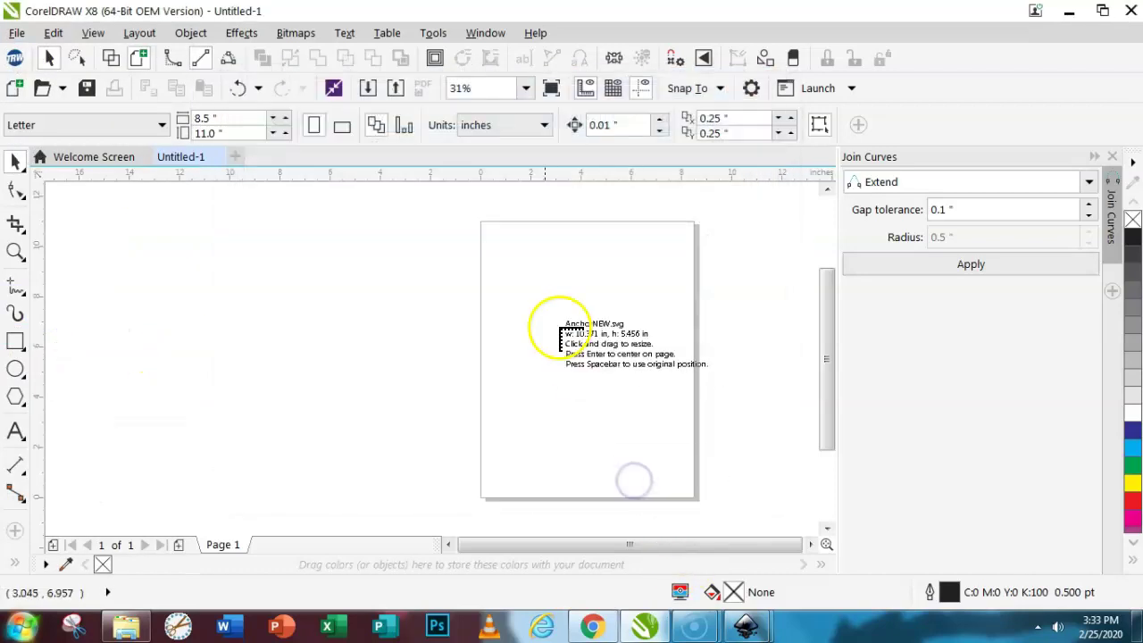
{"action": "key", "text": "Return"}
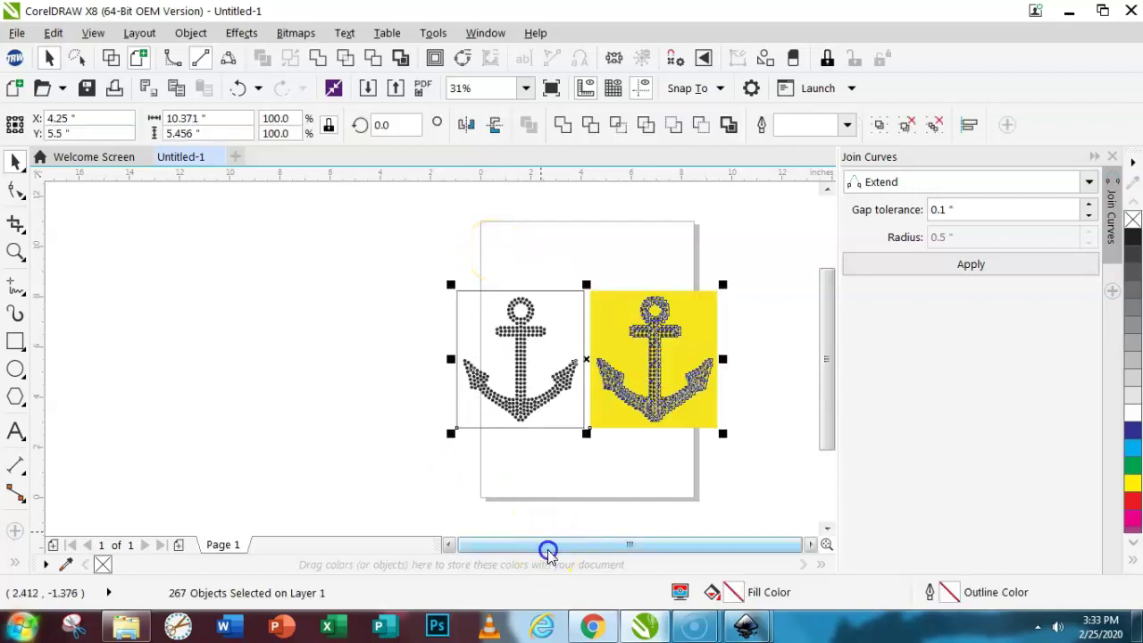
Step: Delete the anchor copy on the white background together with its frame, keeping only the yellow-background copy
{"action": "left_click", "coordinate": [393, 458]}
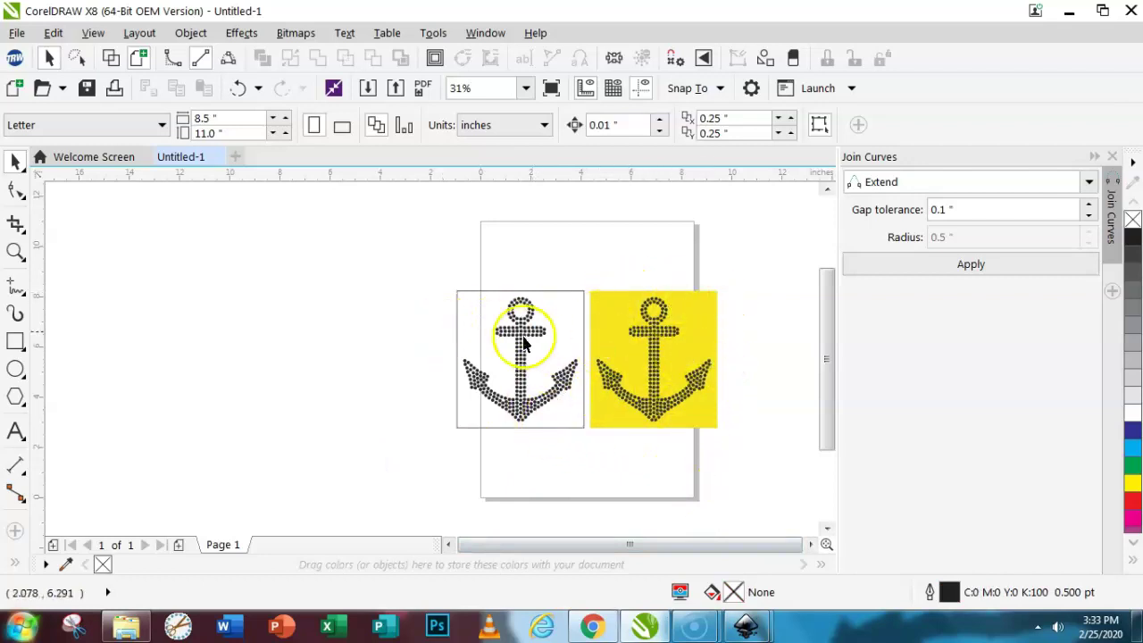
{"action": "left_click_drag", "start_coordinate": [432, 275], "coordinate": [589, 459]}
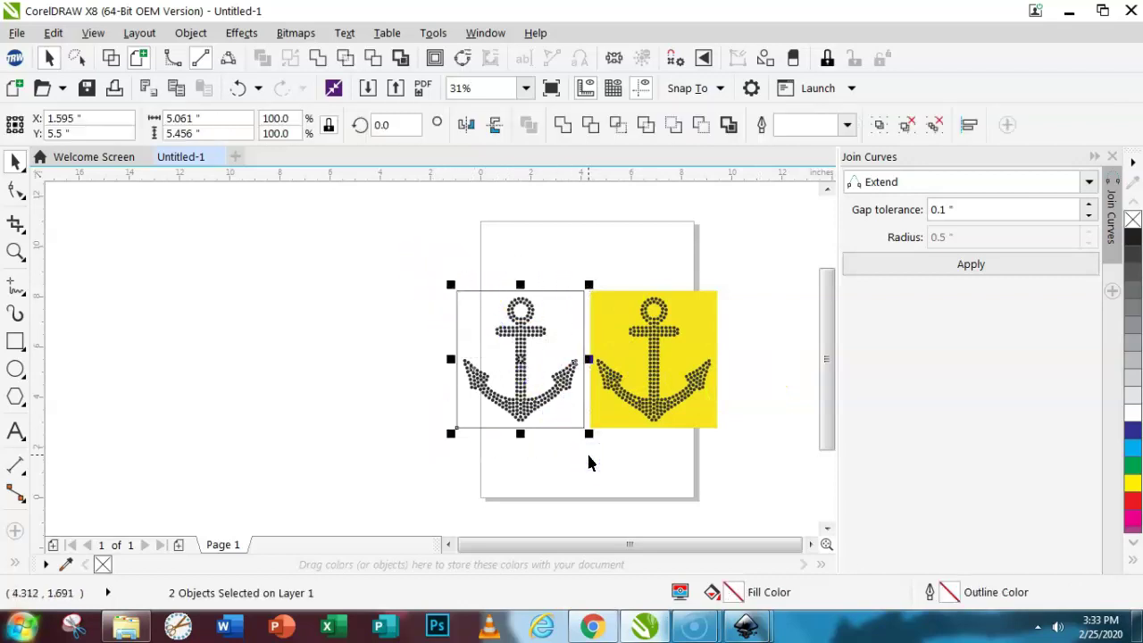
{"action": "key", "text": "Delete"}
{"action": "left_click", "coordinate": [557, 549]}
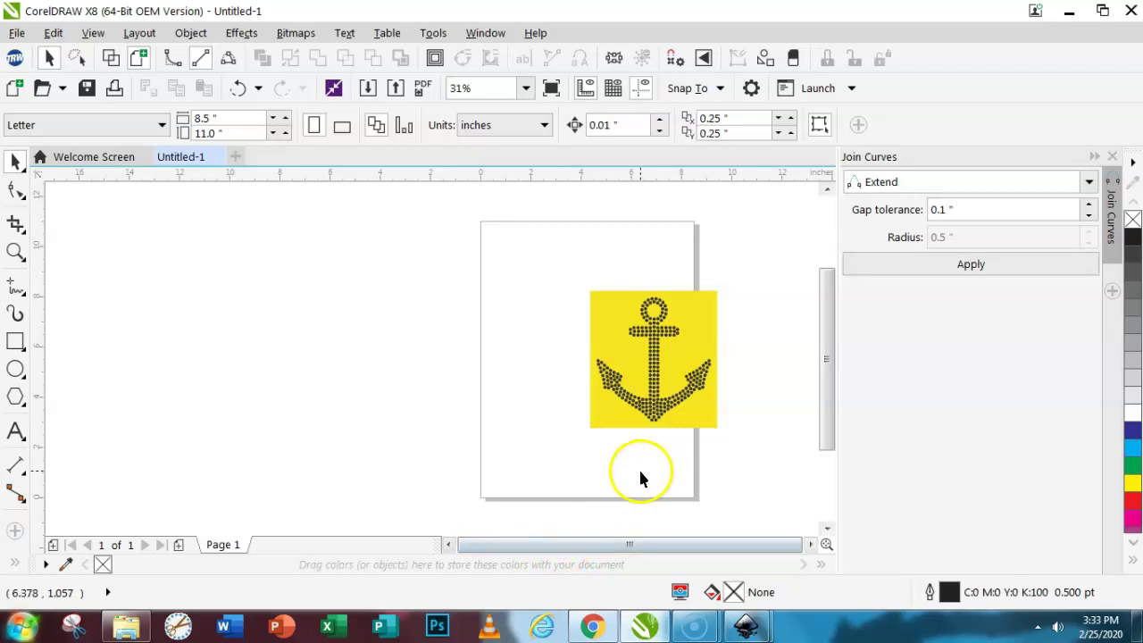
Step: Select the whole yellow anchor design and move it to X 7.146", Y 5.139"
{"action": "scroll", "coordinate": [639, 478], "scroll_direction": "up", "scroll_amount": 2}
{"action": "left_click_drag", "start_coordinate": [647, 547], "coordinate": [710, 552]}
{"action": "left_click_drag", "start_coordinate": [831, 430], "coordinate": [831, 384]}
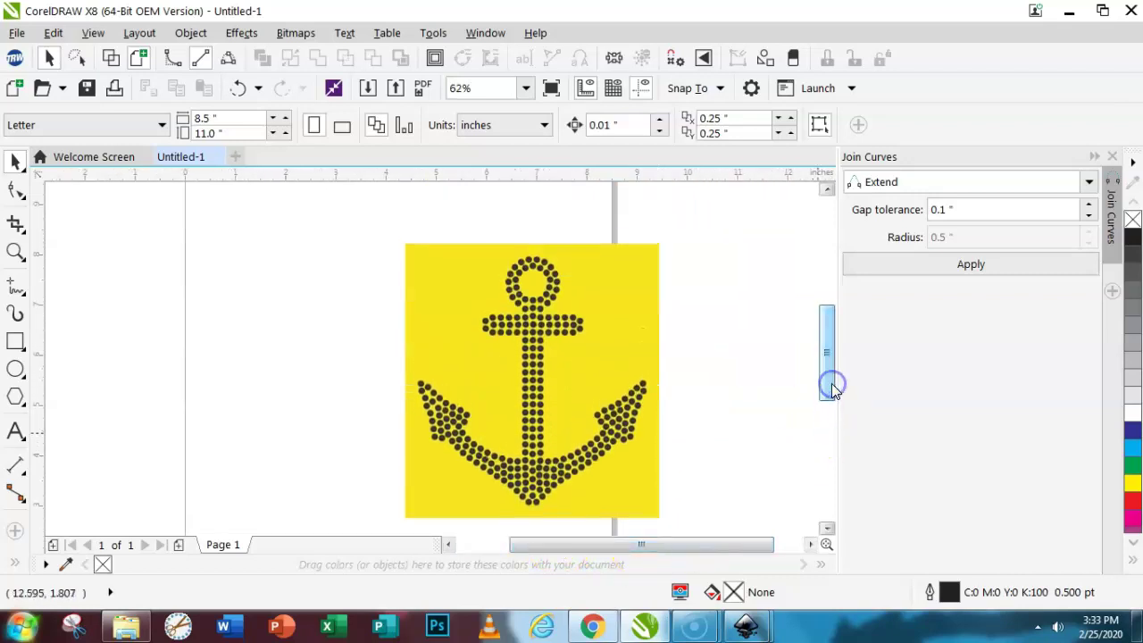
{"action": "left_click", "coordinate": [829, 341]}
{"action": "left_click_drag", "start_coordinate": [828, 343], "coordinate": [827, 350]}
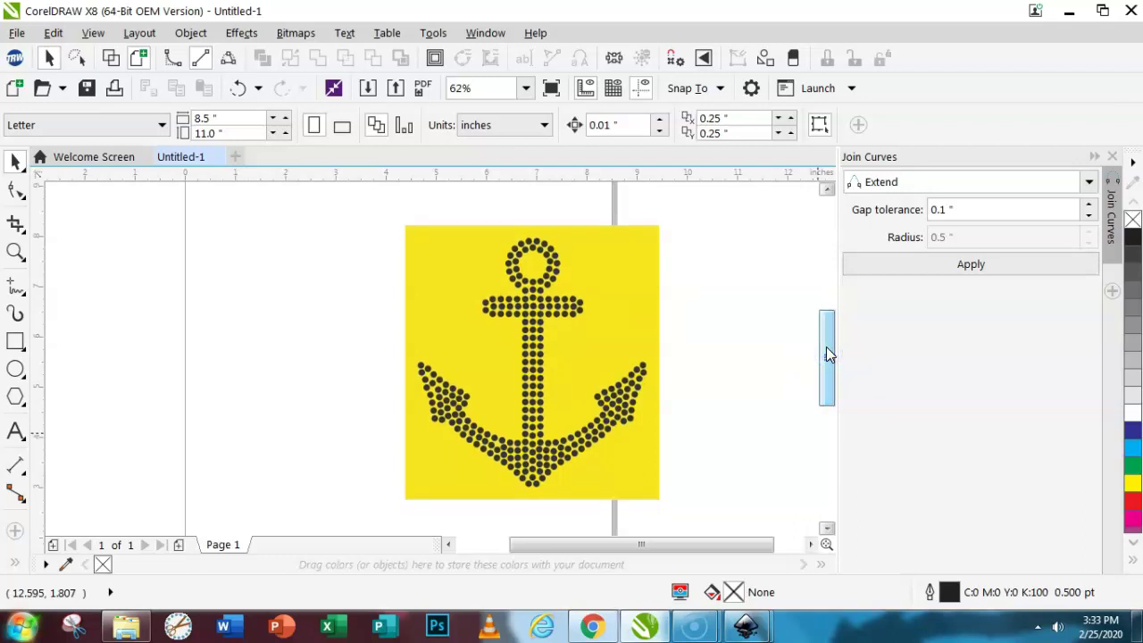
{"action": "left_click_drag", "start_coordinate": [387, 199], "coordinate": [685, 521]}
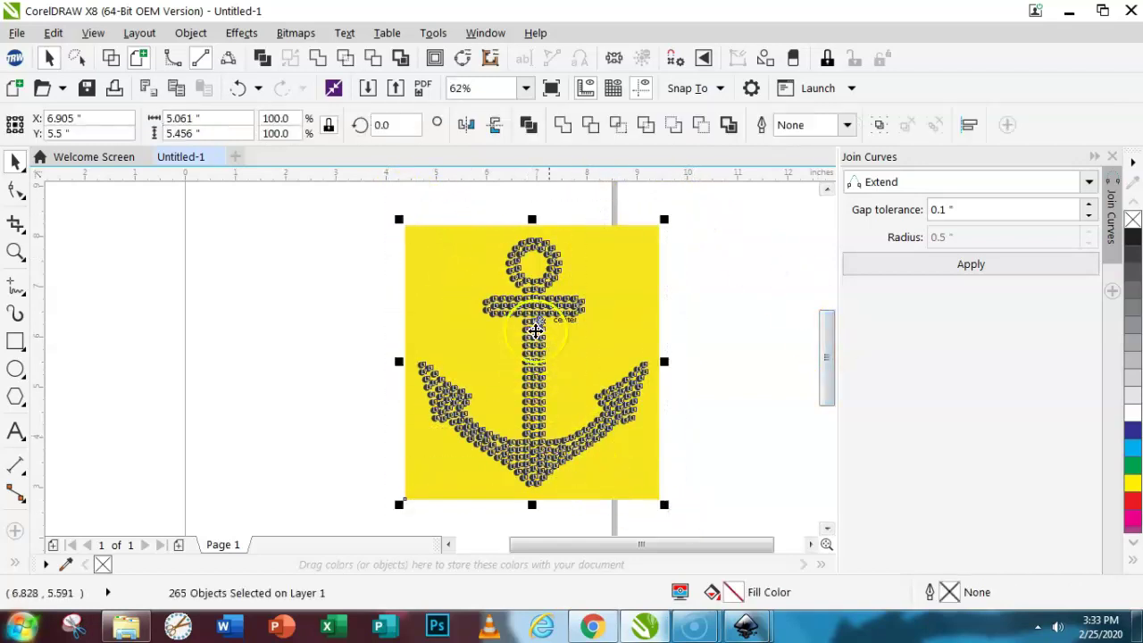
{"action": "scroll", "coordinate": [623, 320], "scroll_direction": "up", "scroll_amount": 2}
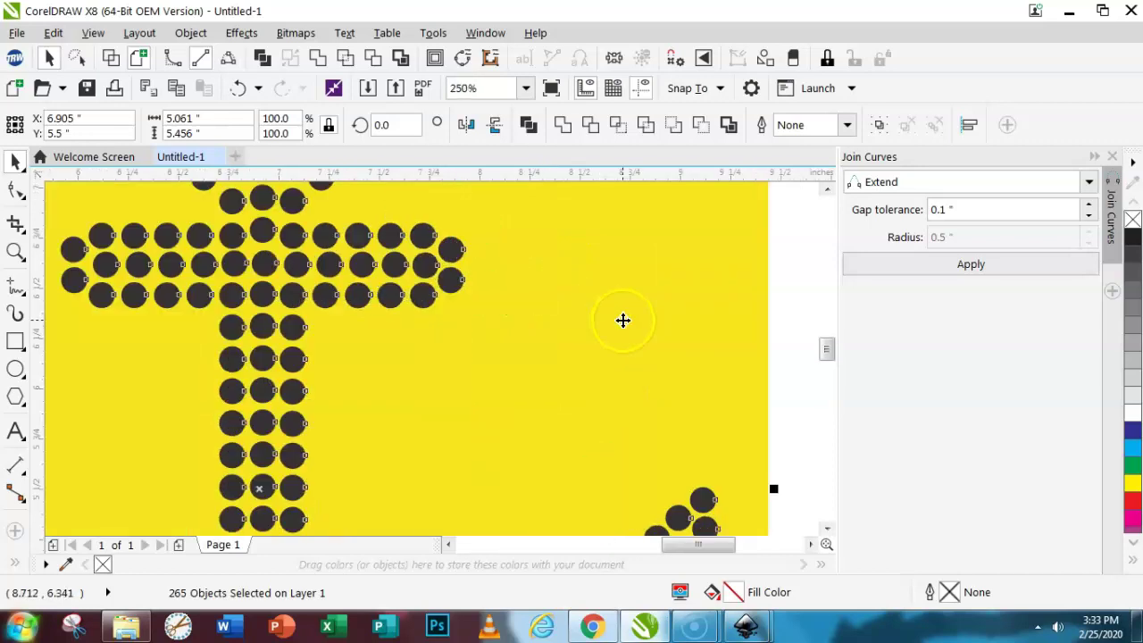
{"action": "left_click_drag", "start_coordinate": [423, 294], "coordinate": [472, 368]}
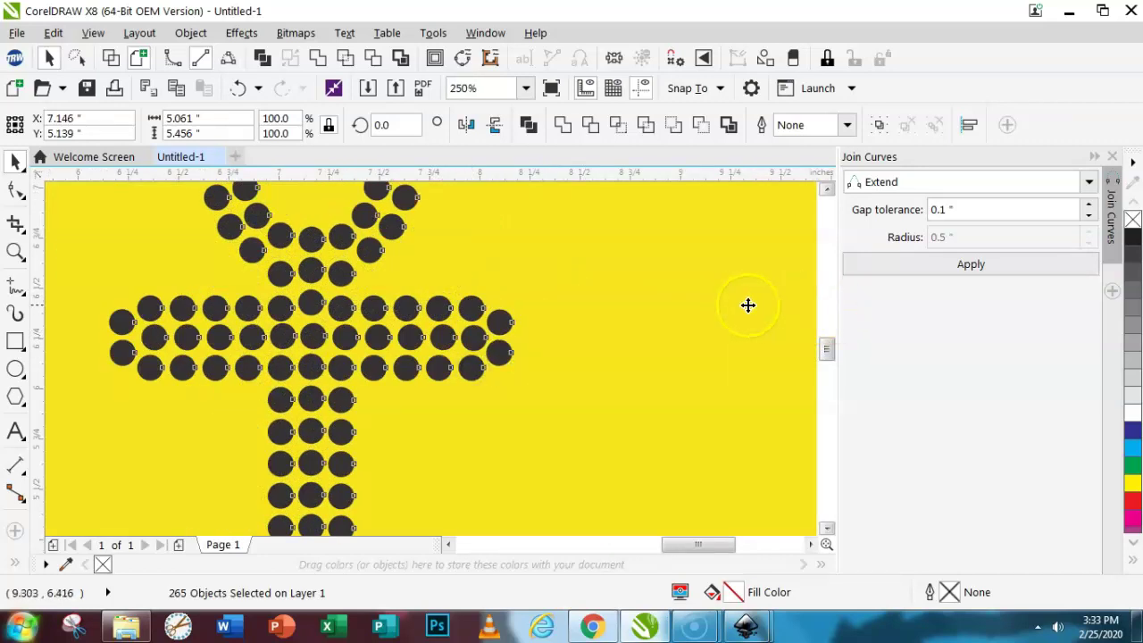
{"action": "scroll", "coordinate": [820, 308], "scroll_direction": "up", "scroll_amount": 3}
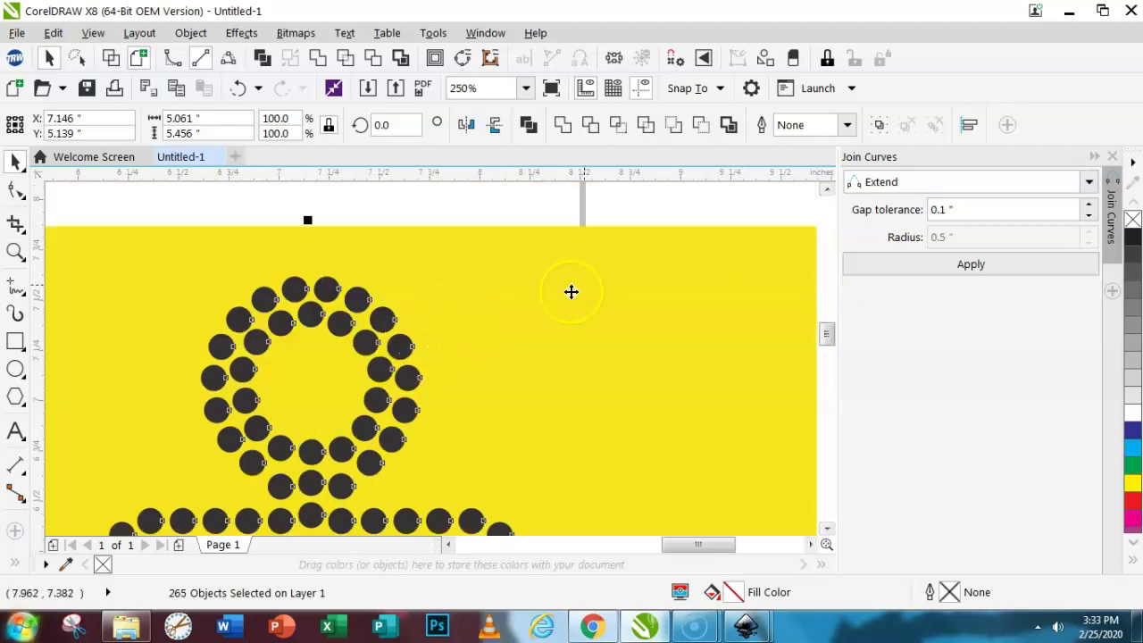
Step: Try moving individual rhinestone circles out of the anchor's ring, and undo these moves
{"action": "left_click", "coordinate": [632, 207]}
{"action": "left_click_drag", "start_coordinate": [408, 339], "coordinate": [391, 271]}
{"action": "left_click_drag", "start_coordinate": [408, 378], "coordinate": [472, 394]}
{"action": "key", "text": "ctrl+z"}
{"action": "key", "text": "ctrl+z"}
{"action": "key", "text": "ctrl+z"}
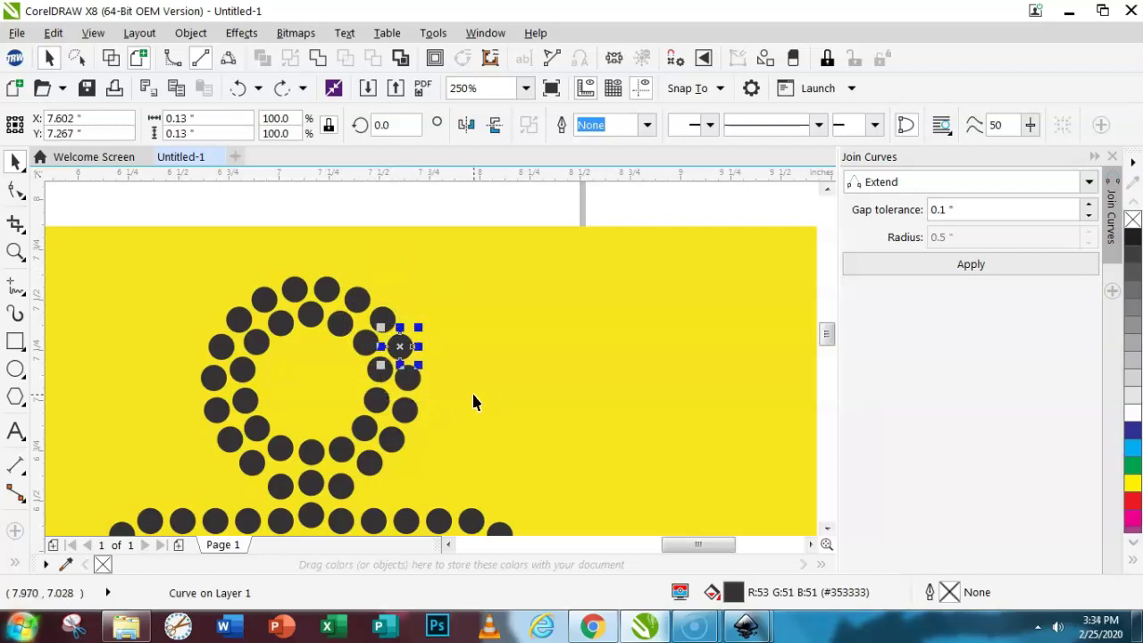
Step: Select the yellow rectangle with all the anchor circles and trim the circles out of the rectangle
{"action": "left_click_drag", "start_coordinate": [829, 333], "coordinate": [829, 344]}
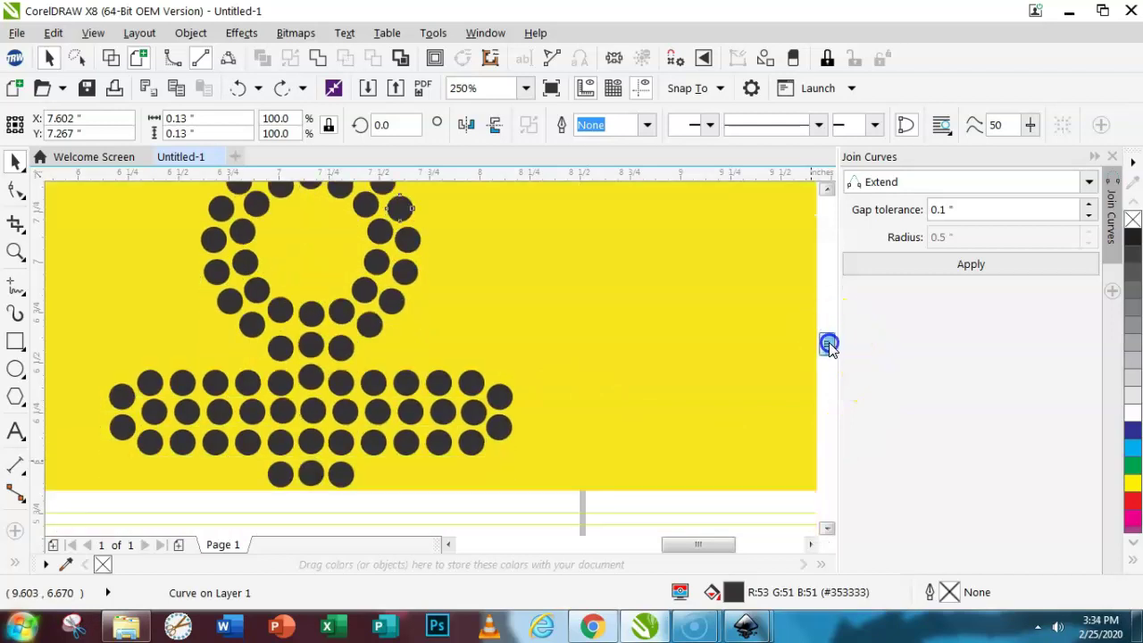
{"action": "left_click", "coordinate": [741, 378]}
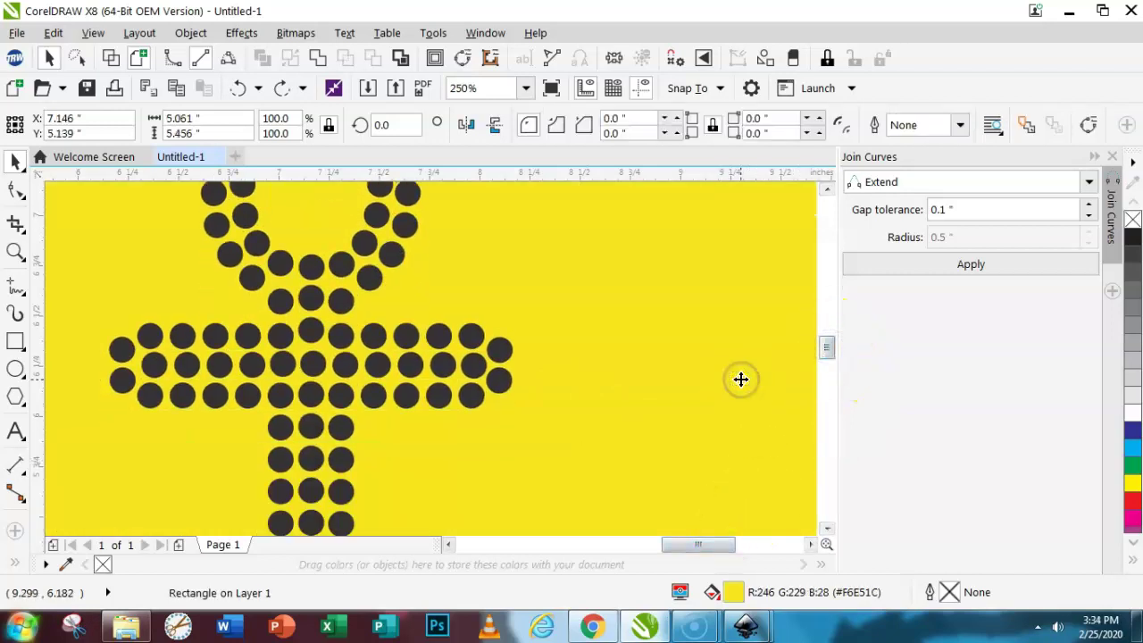
{"action": "scroll", "coordinate": [740, 379], "scroll_direction": "down", "scroll_amount": 2}
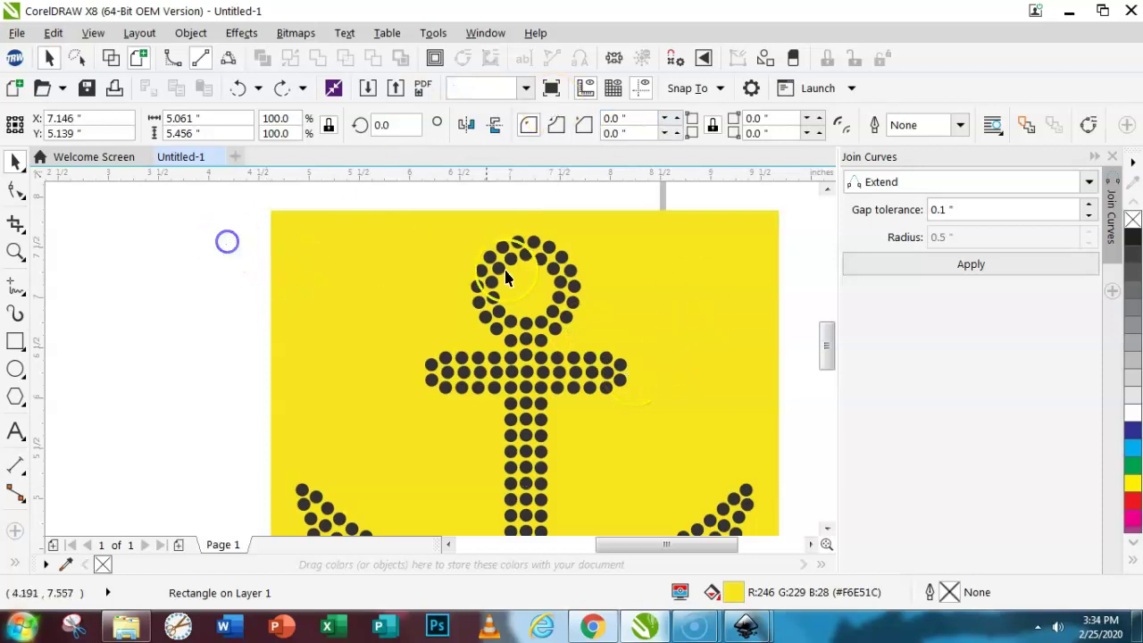
{"action": "left_click", "coordinate": [227, 242]}
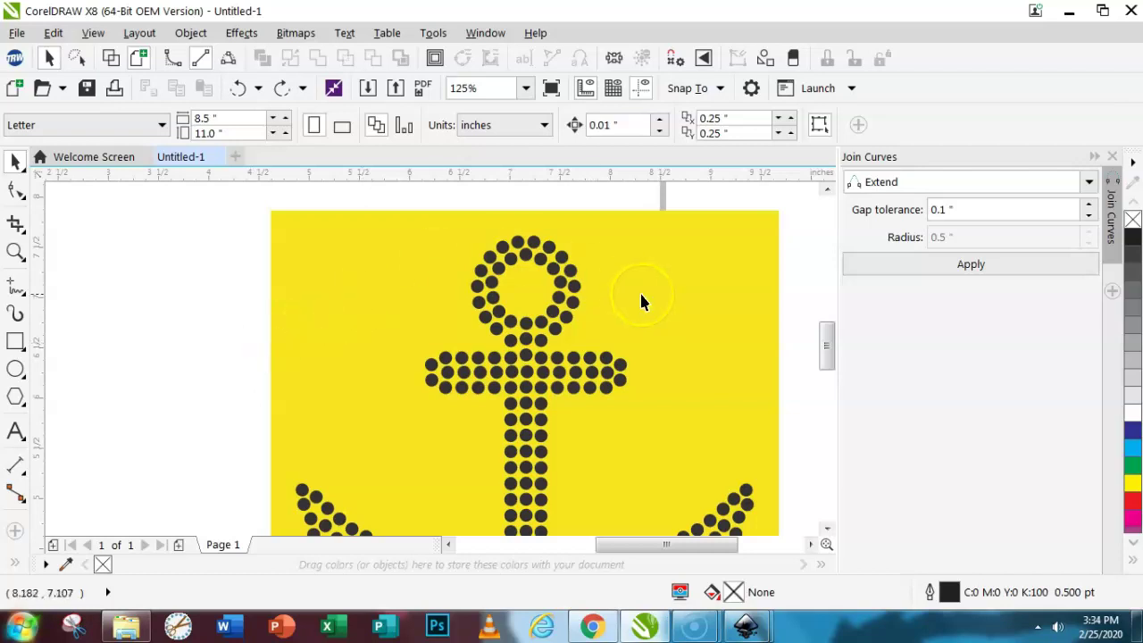
{"action": "left_click_drag", "start_coordinate": [829, 352], "coordinate": [829, 355]}
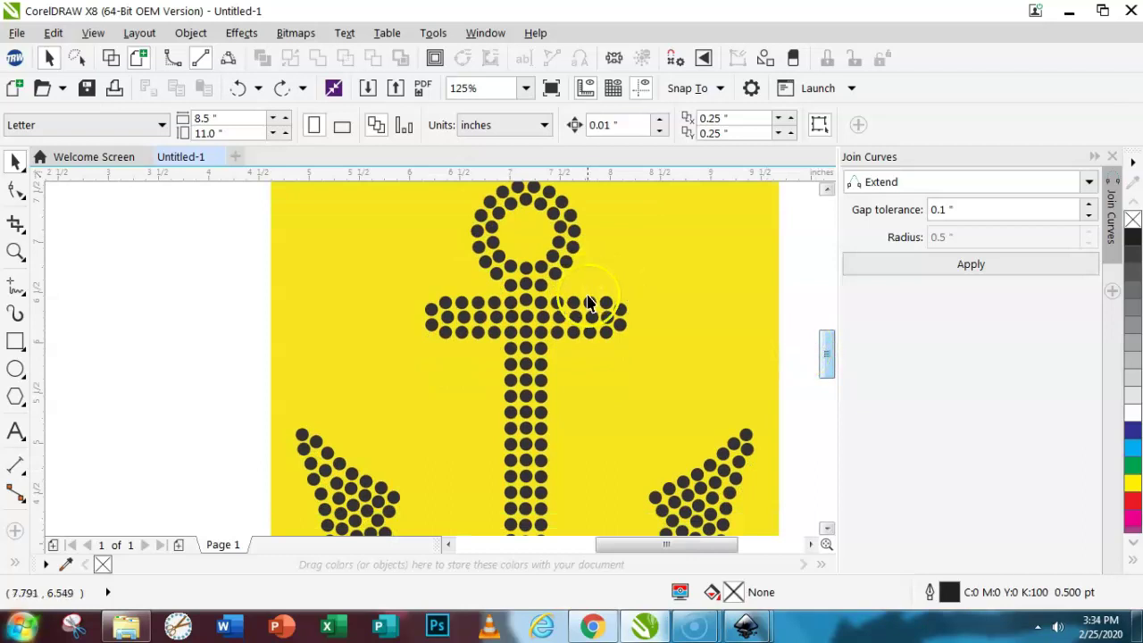
{"action": "scroll", "coordinate": [599, 465], "scroll_direction": "down", "scroll_amount": 2}
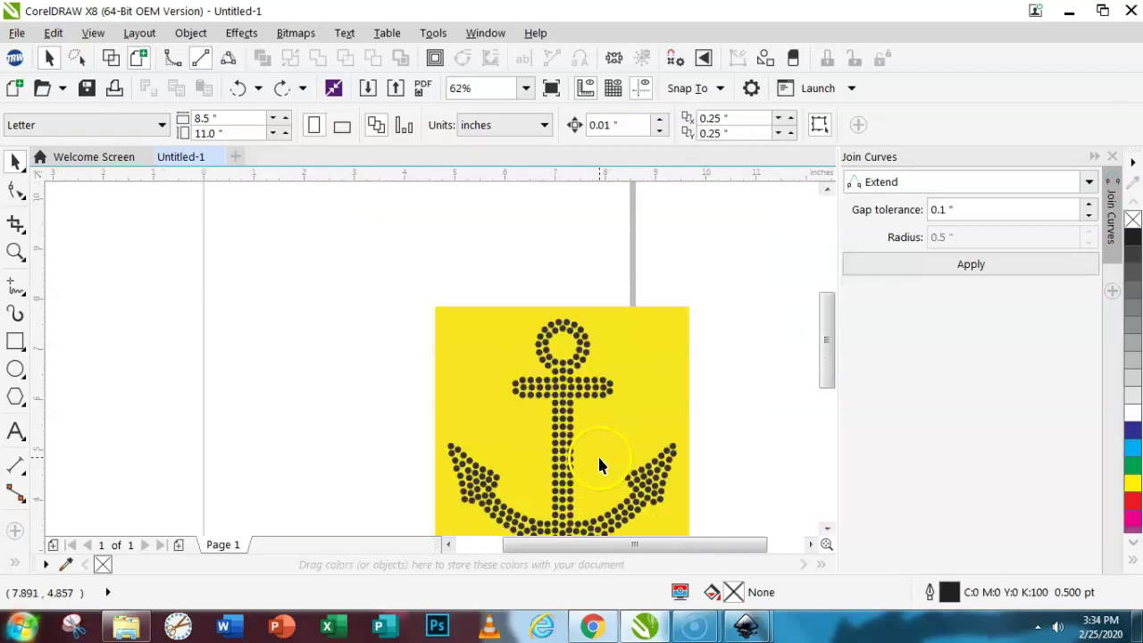
{"action": "left_click_drag", "start_coordinate": [828, 345], "coordinate": [826, 365]}
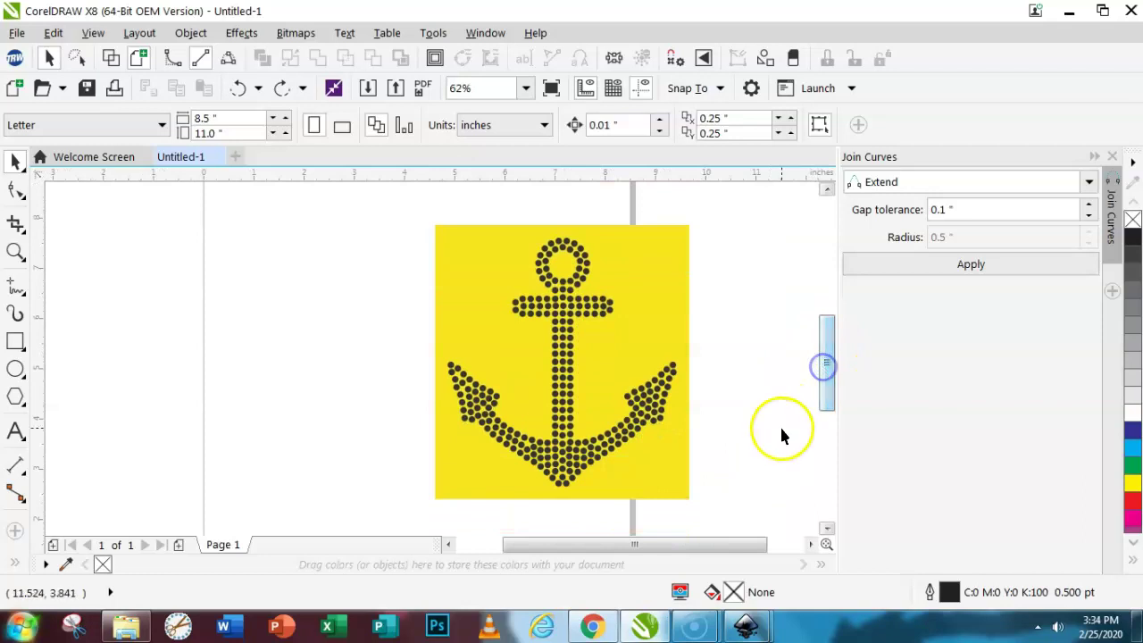
{"action": "left_click_drag", "start_coordinate": [393, 206], "coordinate": [724, 523]}
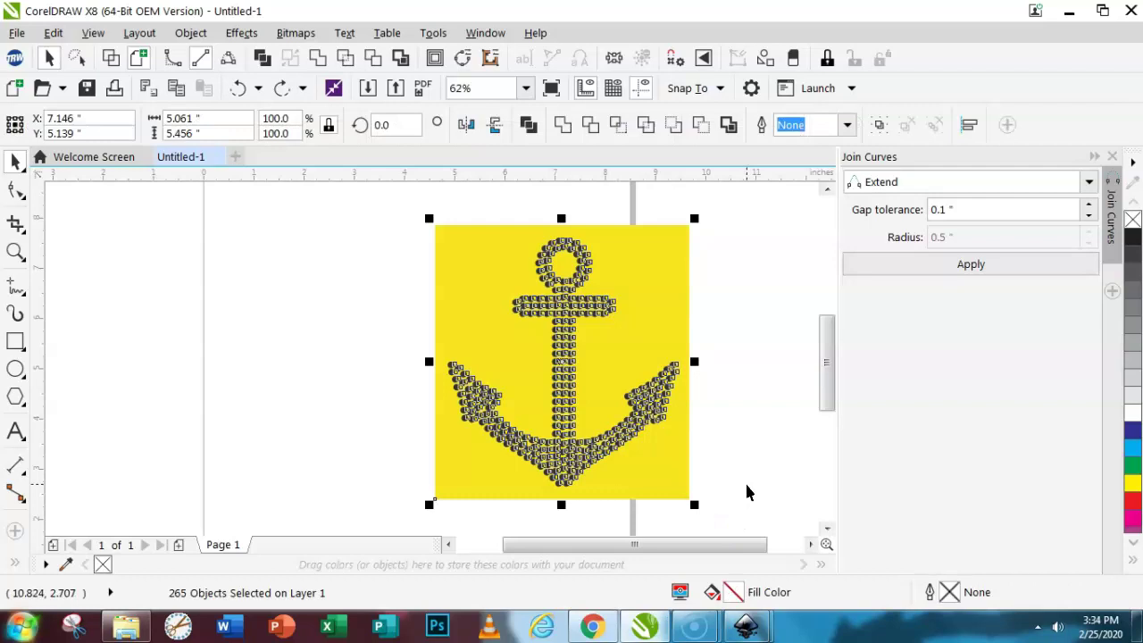
{"action": "left_click", "coordinate": [346, 61]}
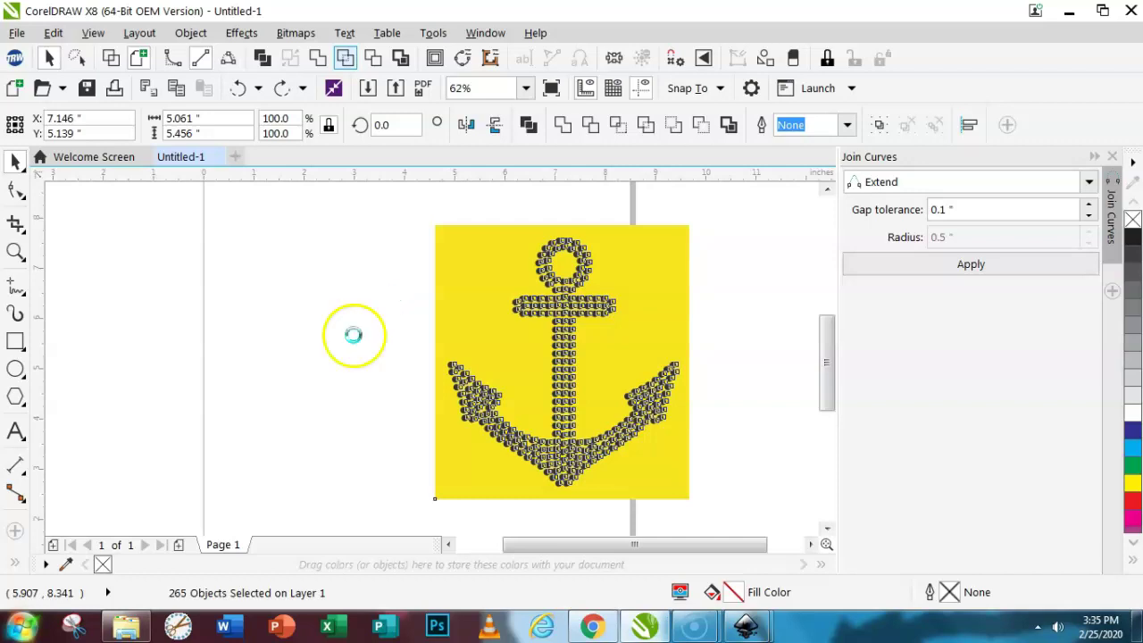
Step: Switch to Chrome, browse pages 7 and 8 of TheRhinestoneWorld's Rhinestone Designs listing, and return to the Cricut Design Space canvas
{"action": "left_click", "coordinate": [593, 628]}
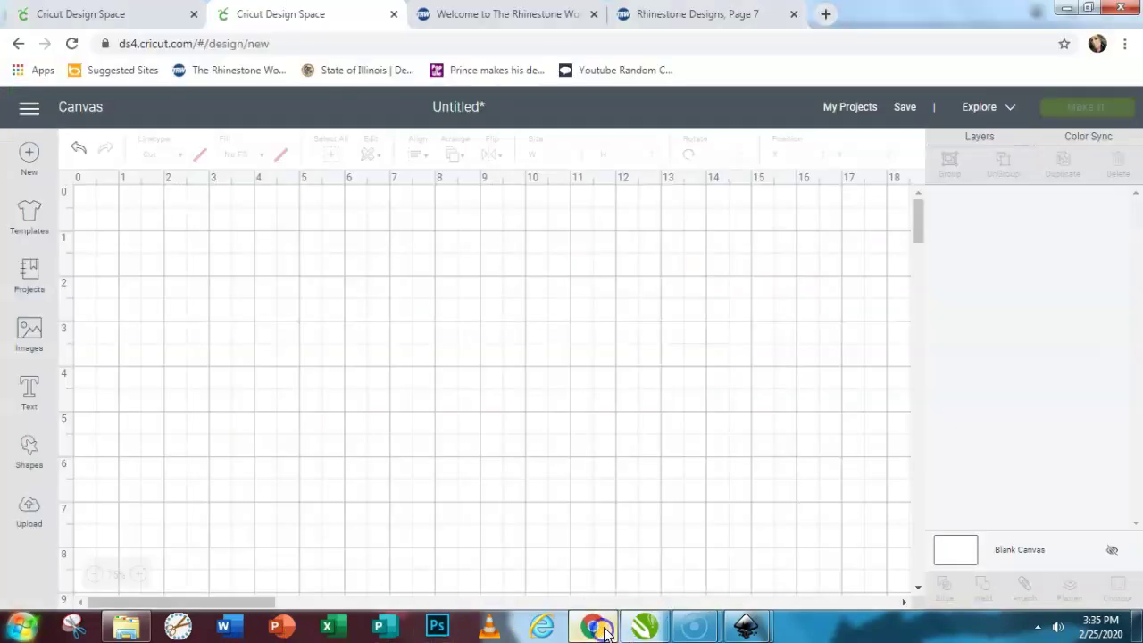
{"action": "left_click", "coordinate": [469, 15]}
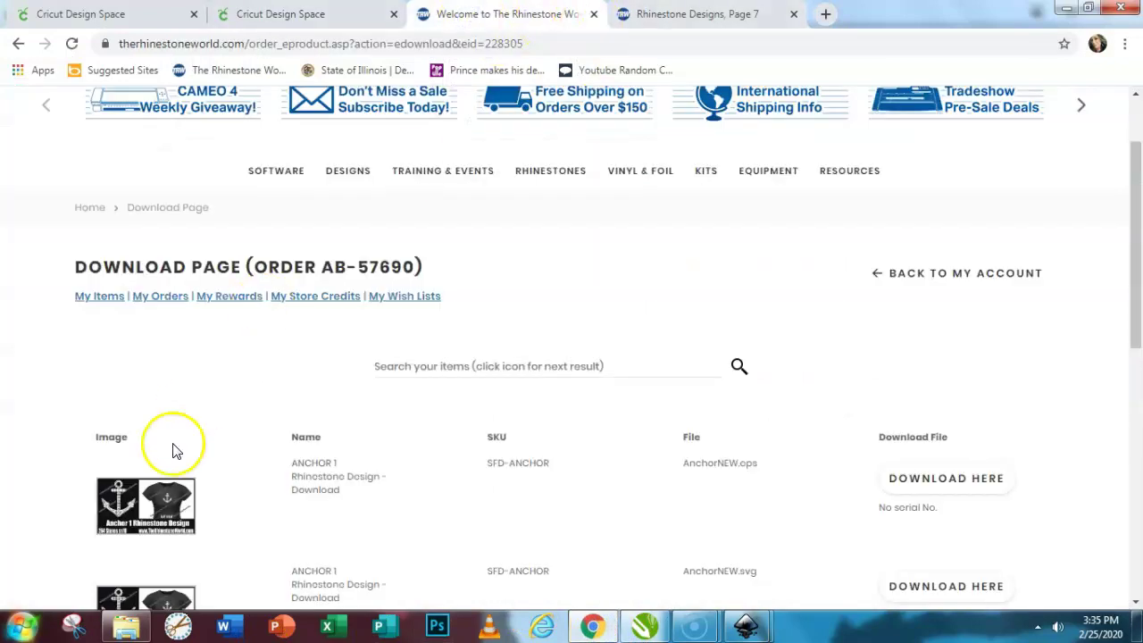
{"action": "left_click", "coordinate": [650, 18]}
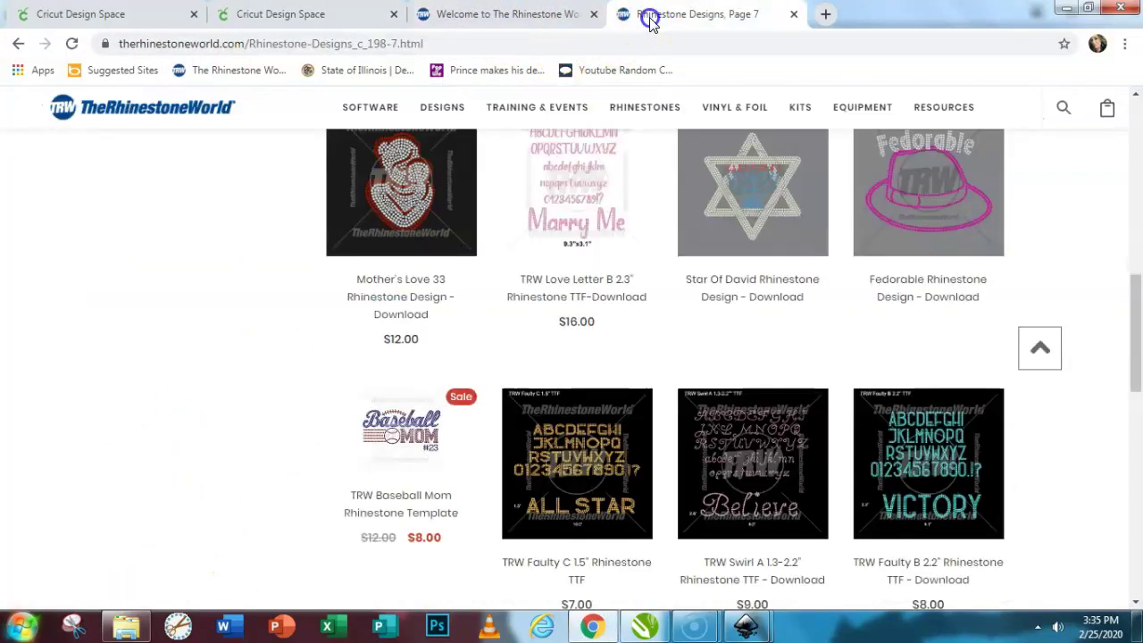
{"action": "scroll", "coordinate": [931, 353], "scroll_direction": "down", "scroll_amount": 3}
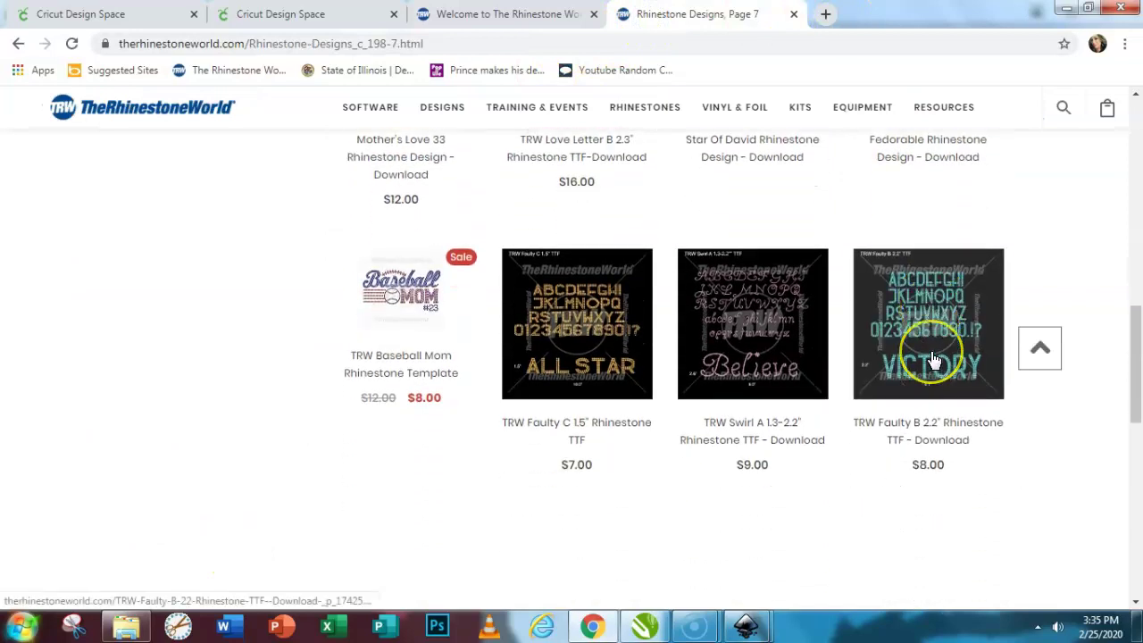
{"action": "scroll", "coordinate": [933, 358], "scroll_direction": "down", "scroll_amount": 3}
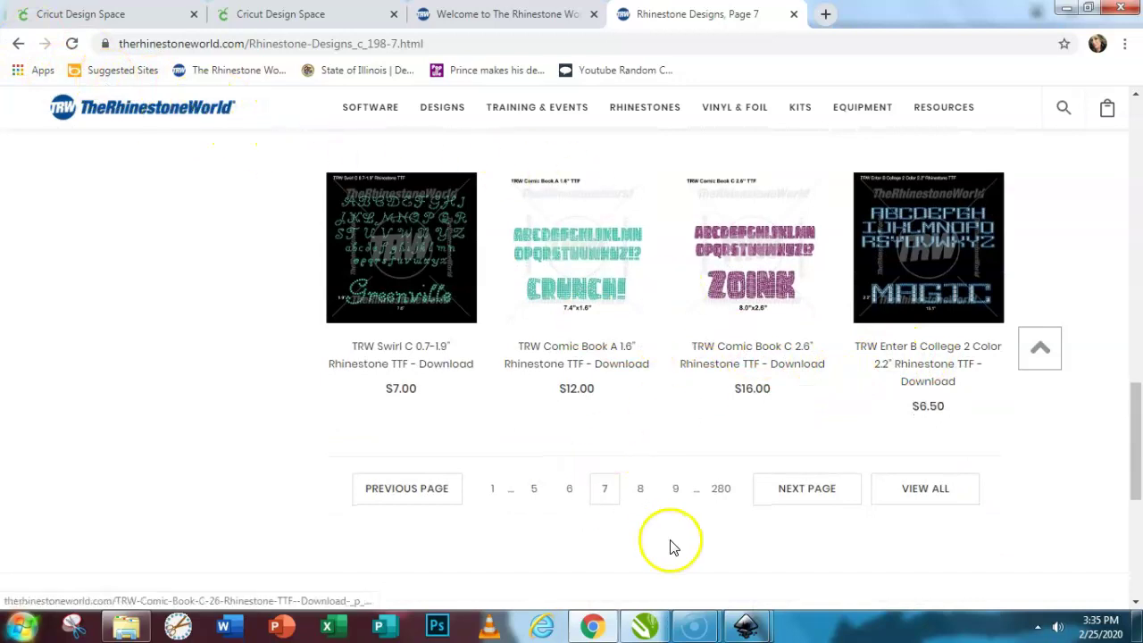
{"action": "left_click", "coordinate": [643, 492]}
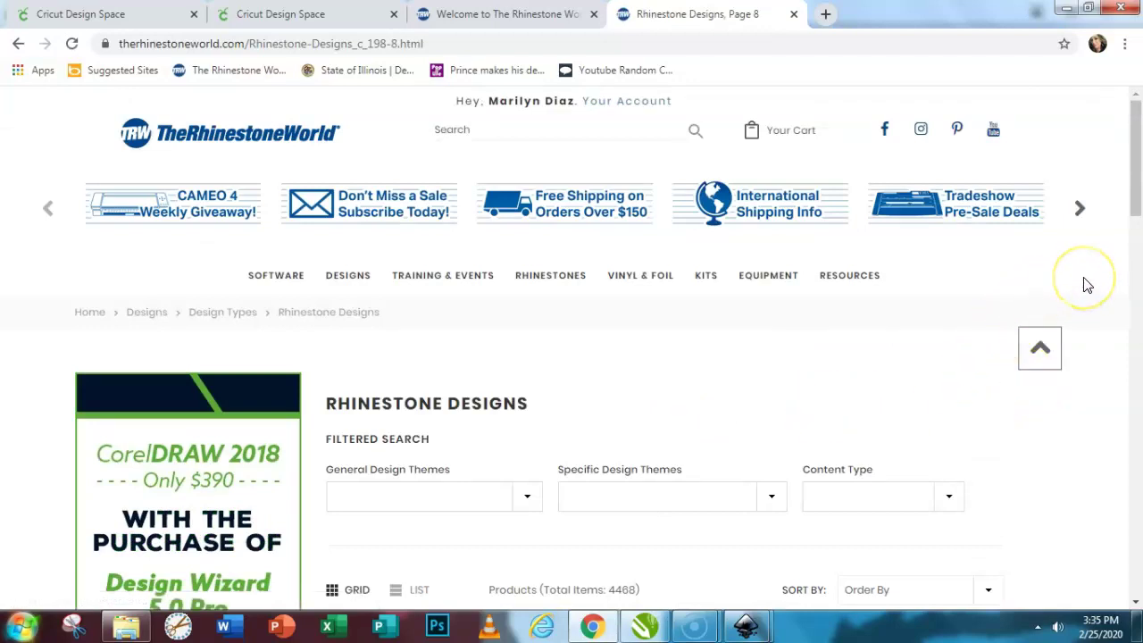
{"action": "scroll", "coordinate": [1086, 285], "scroll_direction": "down", "scroll_amount": 4}
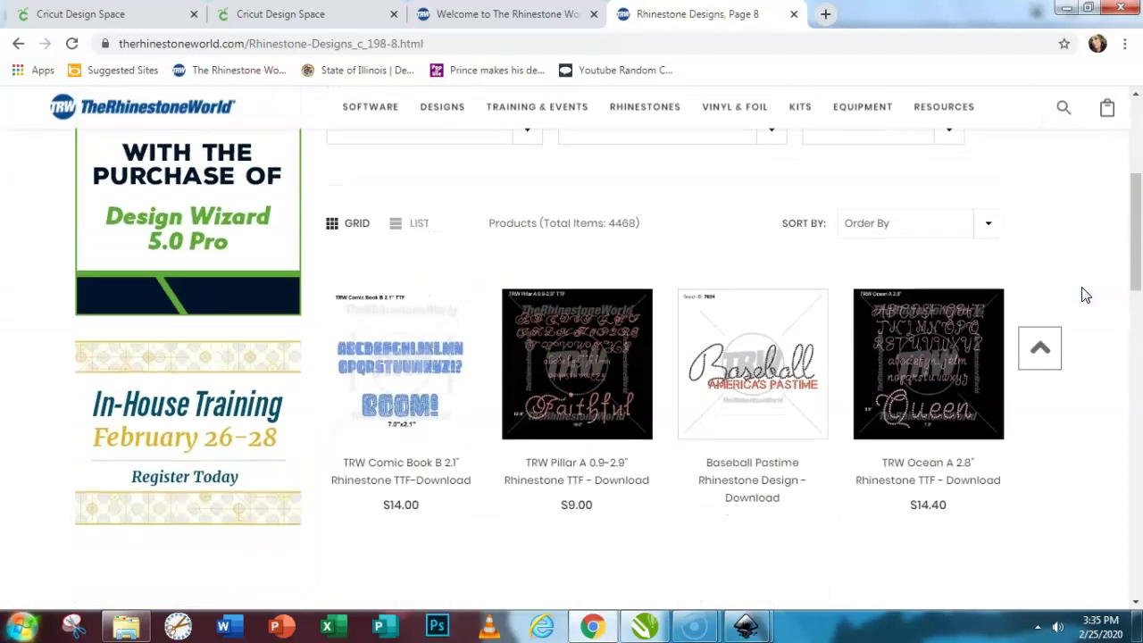
{"action": "scroll", "coordinate": [1086, 295], "scroll_direction": "down", "scroll_amount": 2}
{"action": "scroll", "coordinate": [1083, 308], "scroll_direction": "down", "scroll_amount": 2}
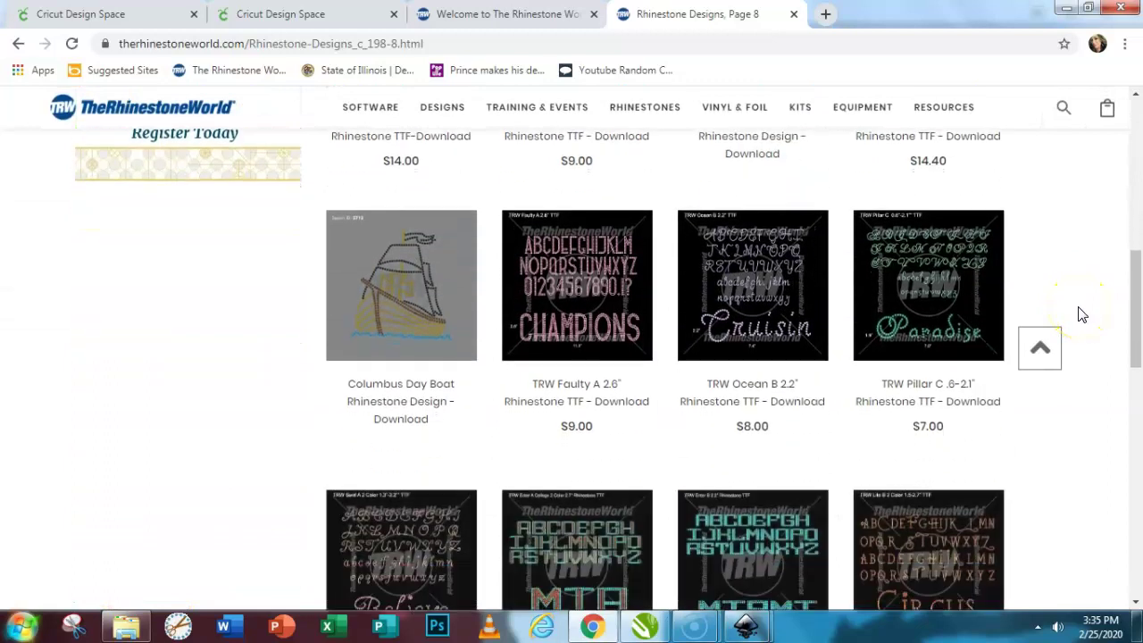
{"action": "scroll", "coordinate": [1082, 314], "scroll_direction": "down", "scroll_amount": 7}
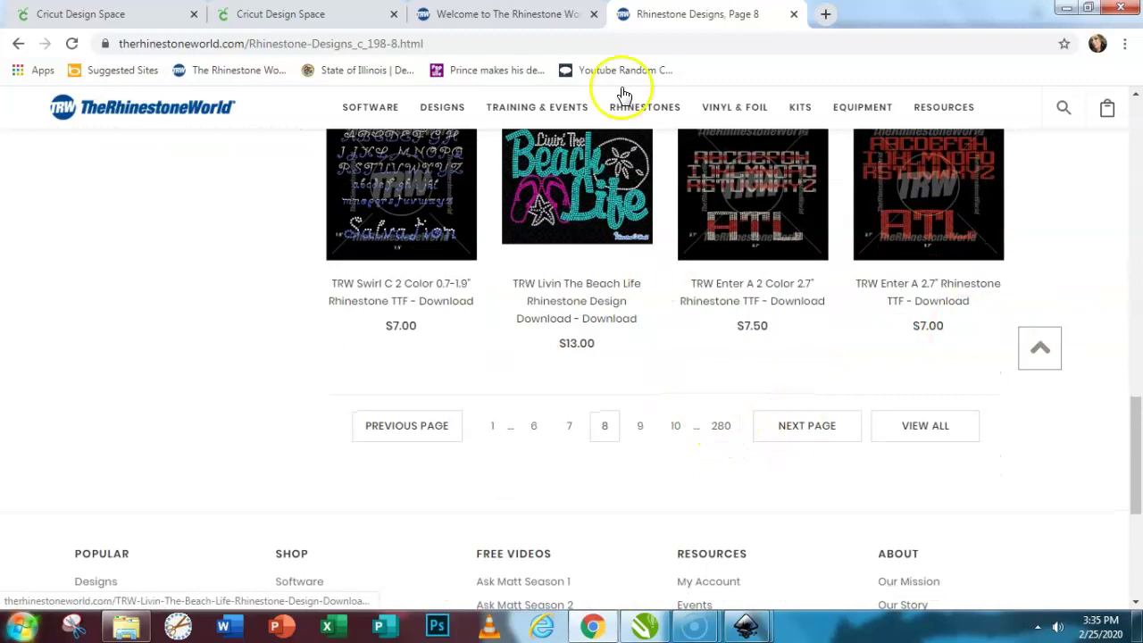
{"action": "left_click", "coordinate": [327, 13]}
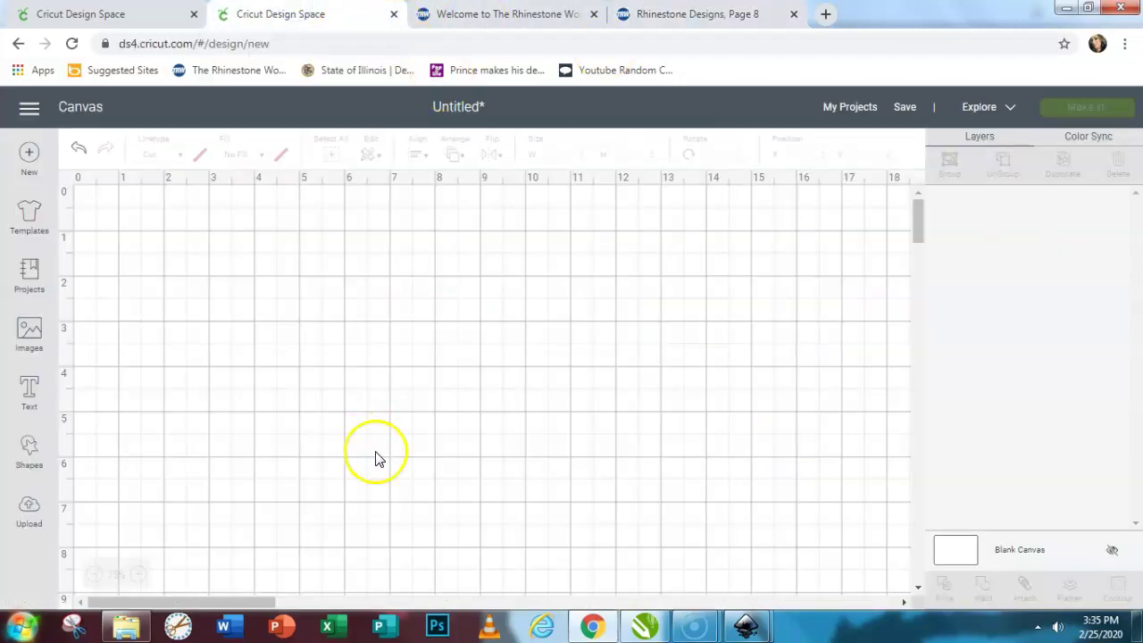
Step: Switch to CorelDRAW and move the trimmed yellow rectangle off the black circles to about X 1.063", Y 5.155"
{"action": "left_click", "coordinate": [645, 625]}
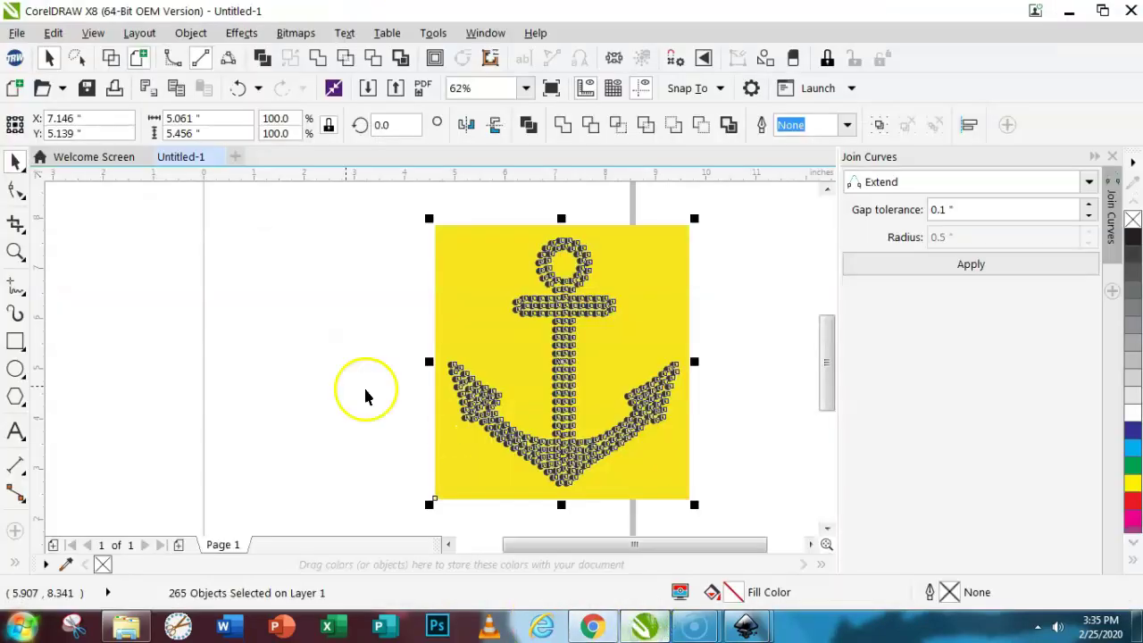
{"action": "left_click", "coordinate": [329, 373]}
{"action": "left_click_drag", "start_coordinate": [477, 313], "coordinate": [173, 313]}
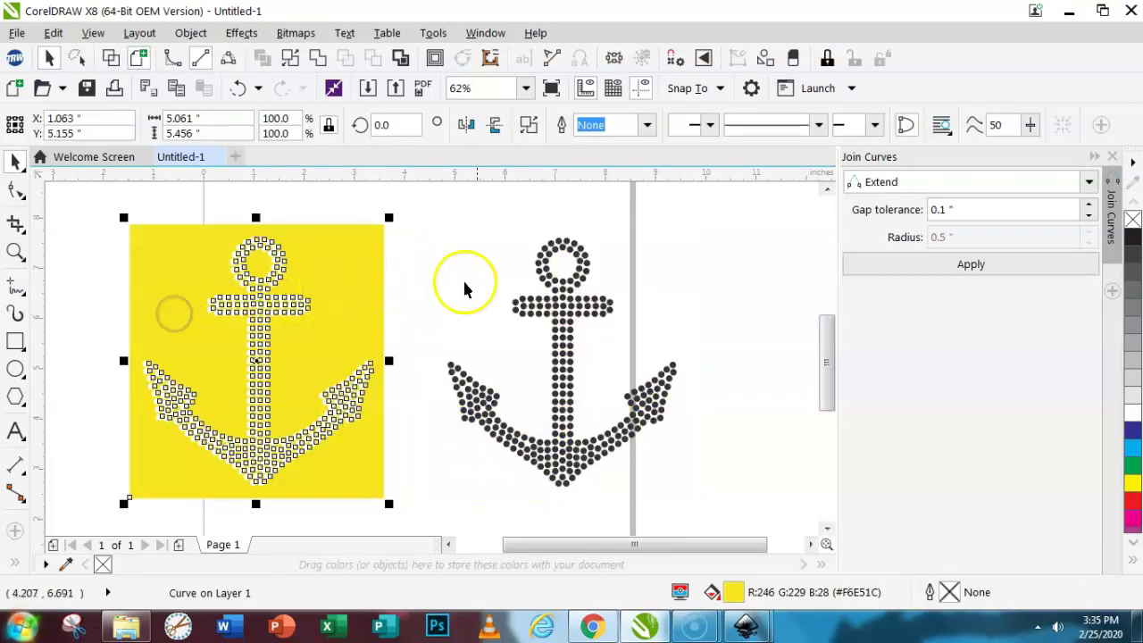
{"action": "left_click", "coordinate": [455, 238]}
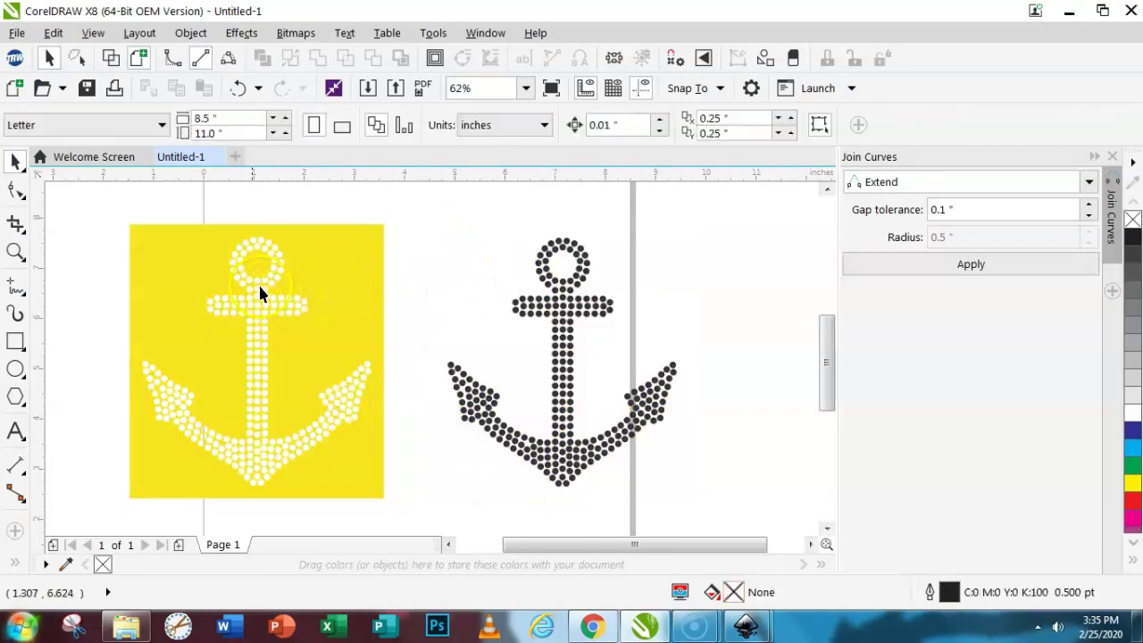
Step: Move the yellow template farther away from the black anchor circles and delete all the black circles
{"action": "left_click_drag", "start_coordinate": [349, 292], "coordinate": [302, 277]}
{"action": "left_click", "coordinate": [362, 277]}
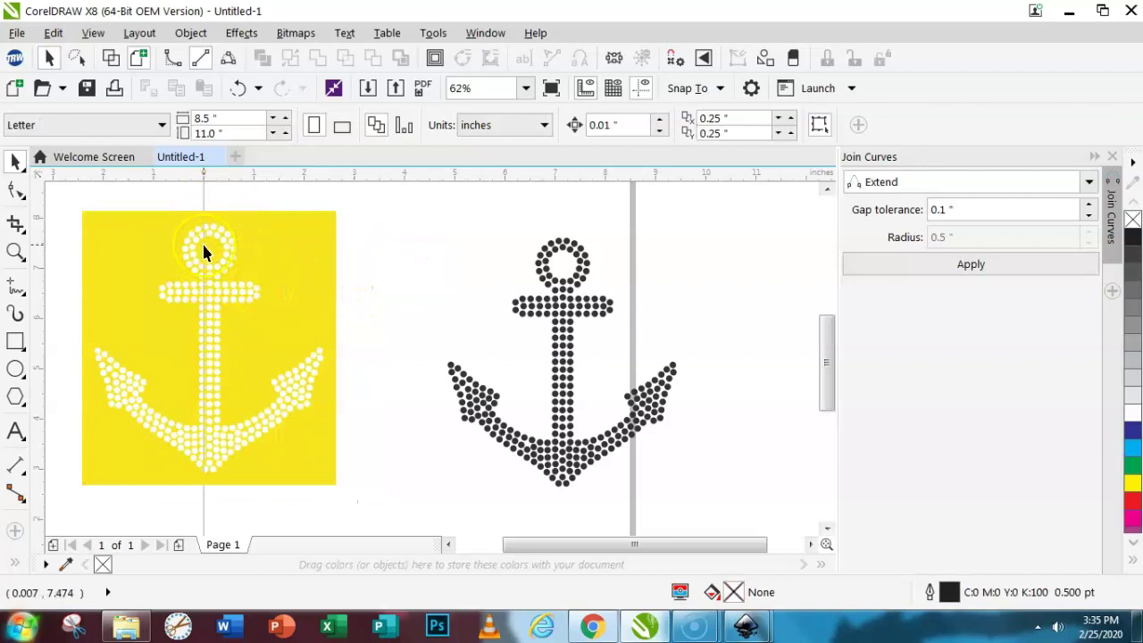
{"action": "left_click_drag", "start_coordinate": [424, 205], "coordinate": [704, 534]}
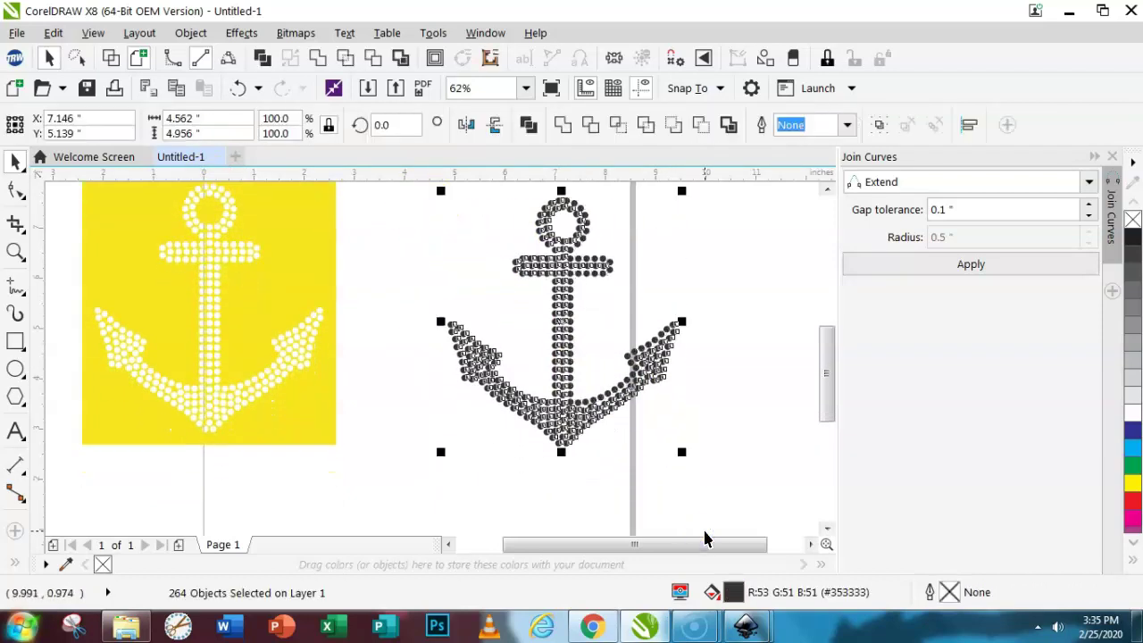
{"action": "key", "text": "Delete"}
Step: Move the yellow template onto the page at about X 4.413", Y 4.472", and check its width and height
{"action": "left_click_drag", "start_coordinate": [319, 278], "coordinate": [534, 315]}
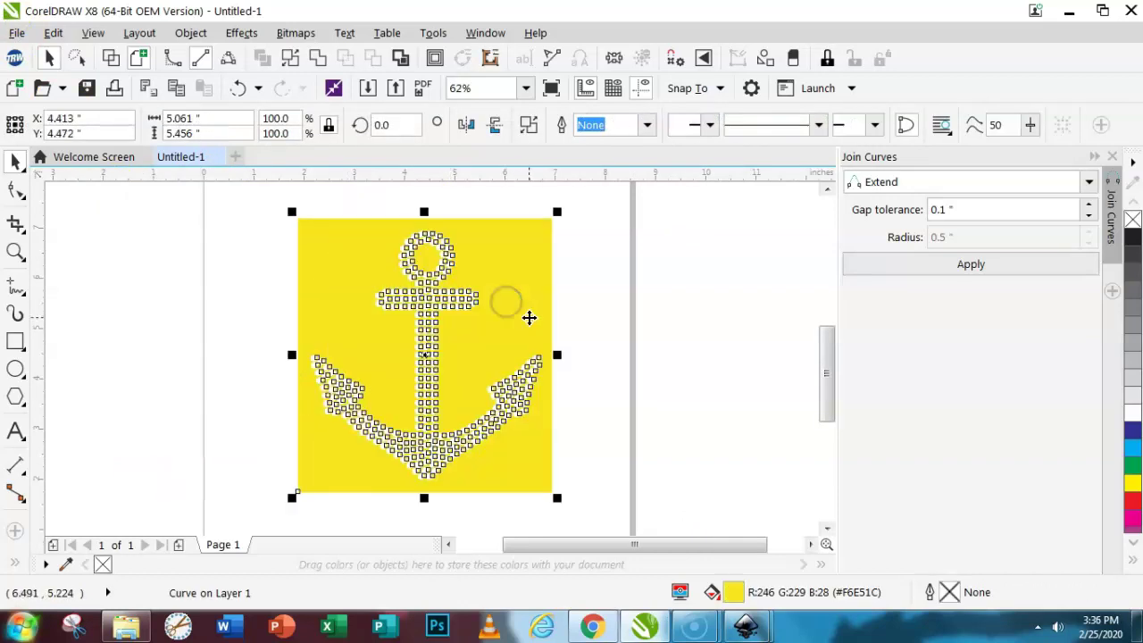
{"action": "left_click", "coordinate": [657, 331]}
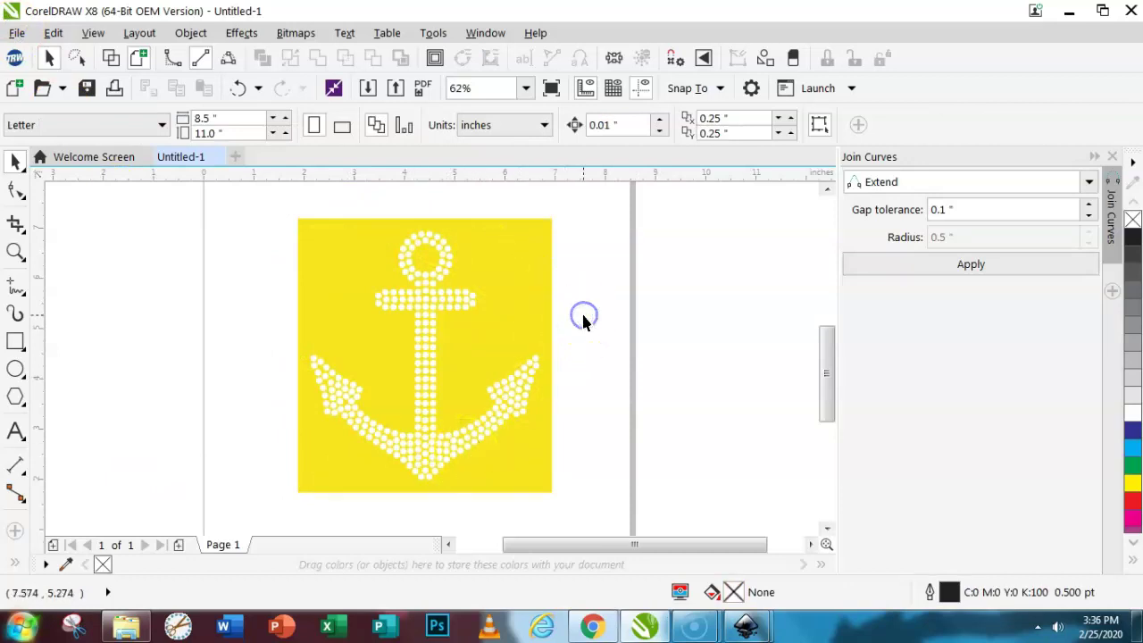
{"action": "left_click", "coordinate": [472, 351]}
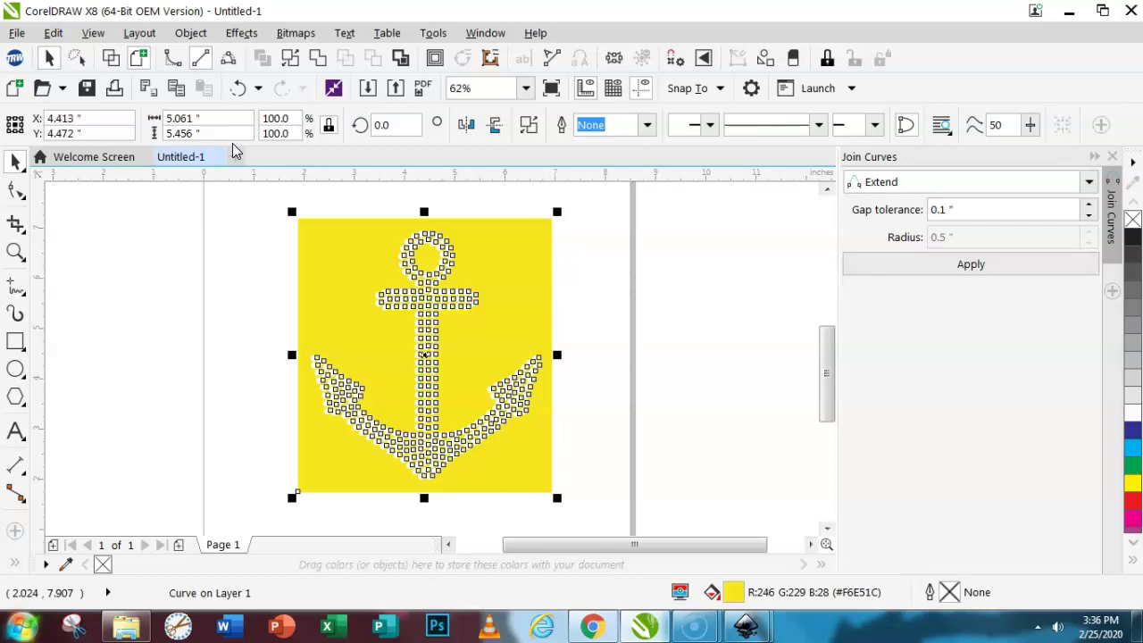
{"action": "left_click", "coordinate": [219, 243]}
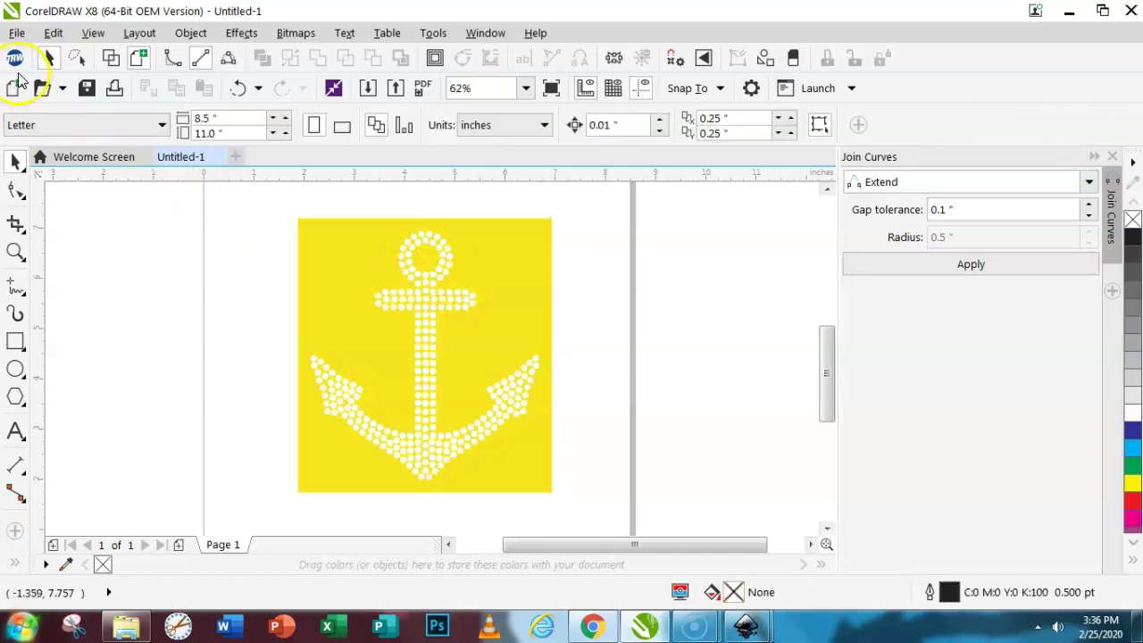
{"action": "left_click", "coordinate": [17, 33]}
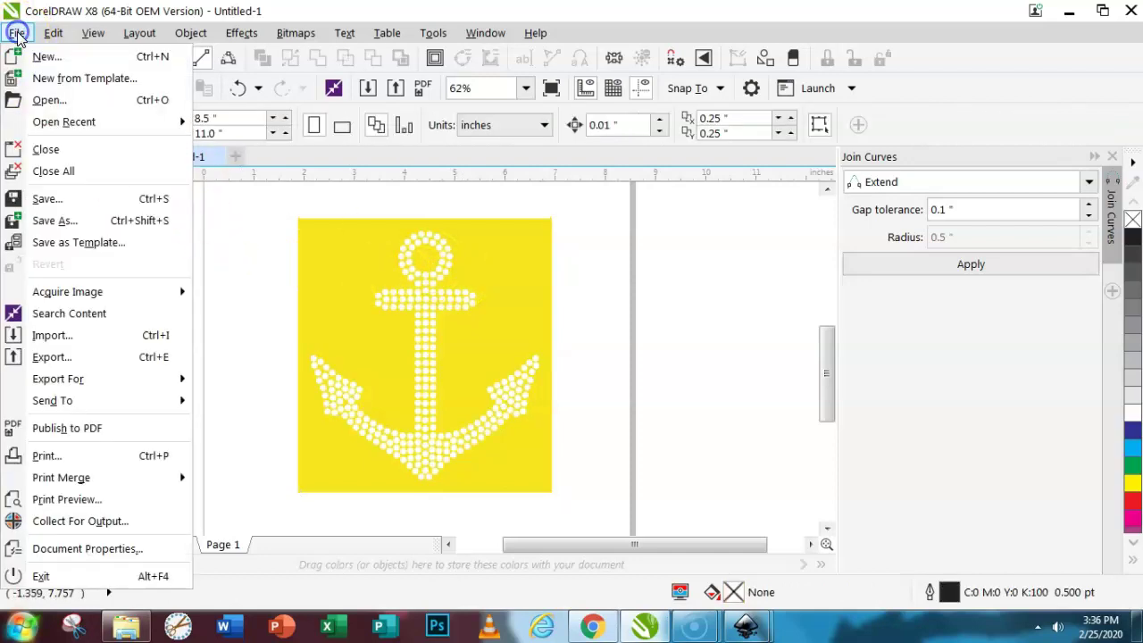
{"action": "left_click", "coordinate": [57, 200]}
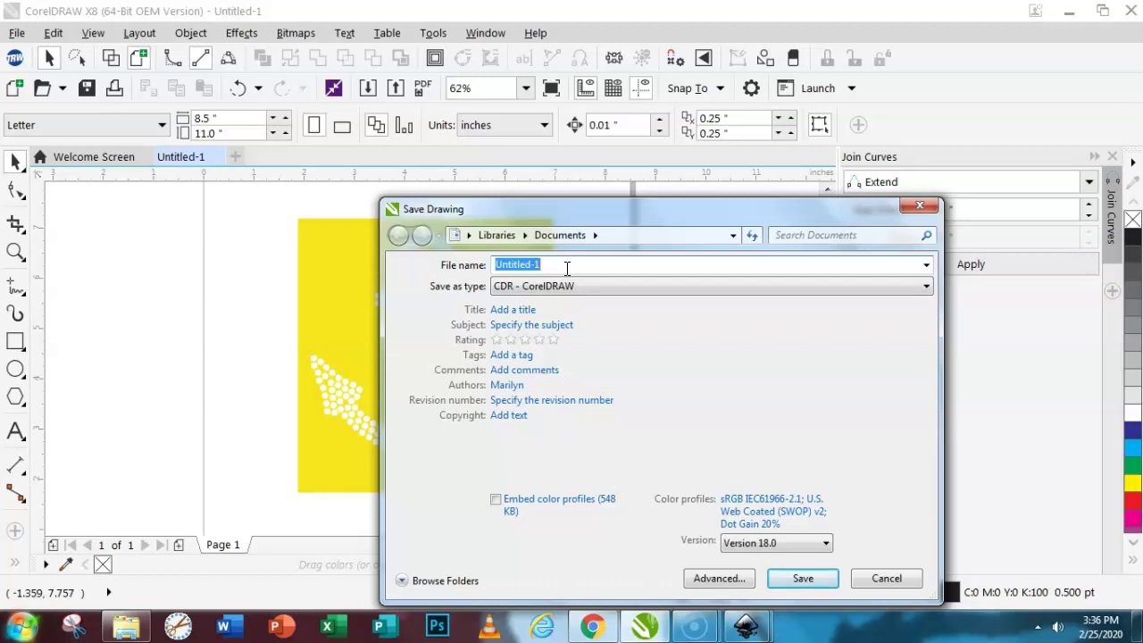
{"action": "type", "text": "anch"}
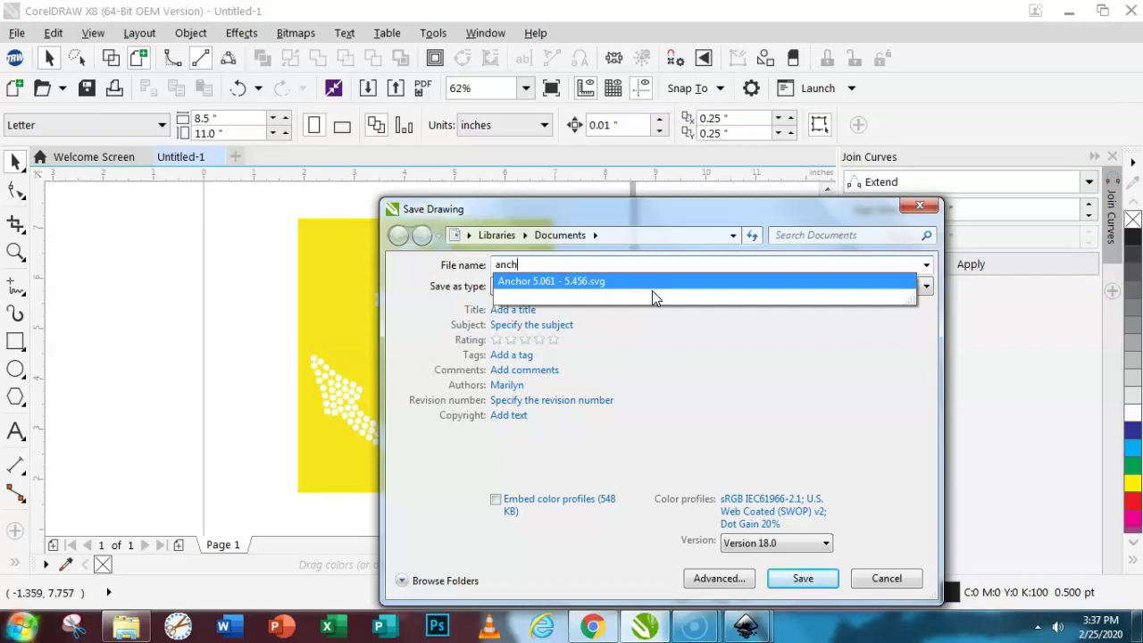
{"action": "left_click", "coordinate": [901, 582]}
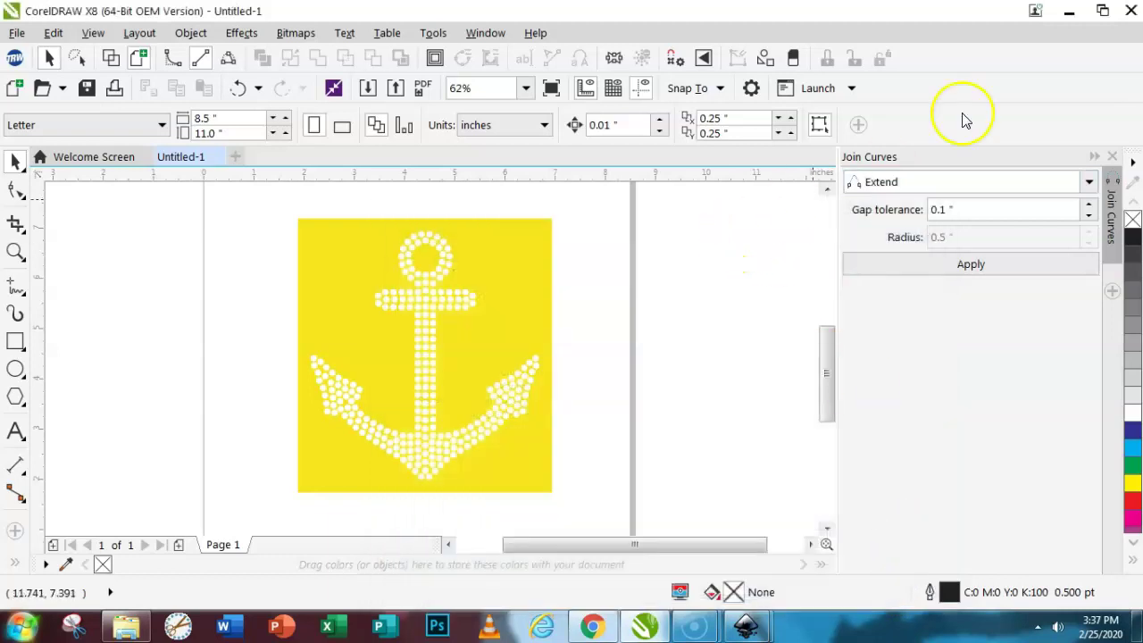
Step: Switch to Cricut Design Space in Chrome and start an image upload by browsing for a file
{"action": "left_click", "coordinate": [1069, 10]}
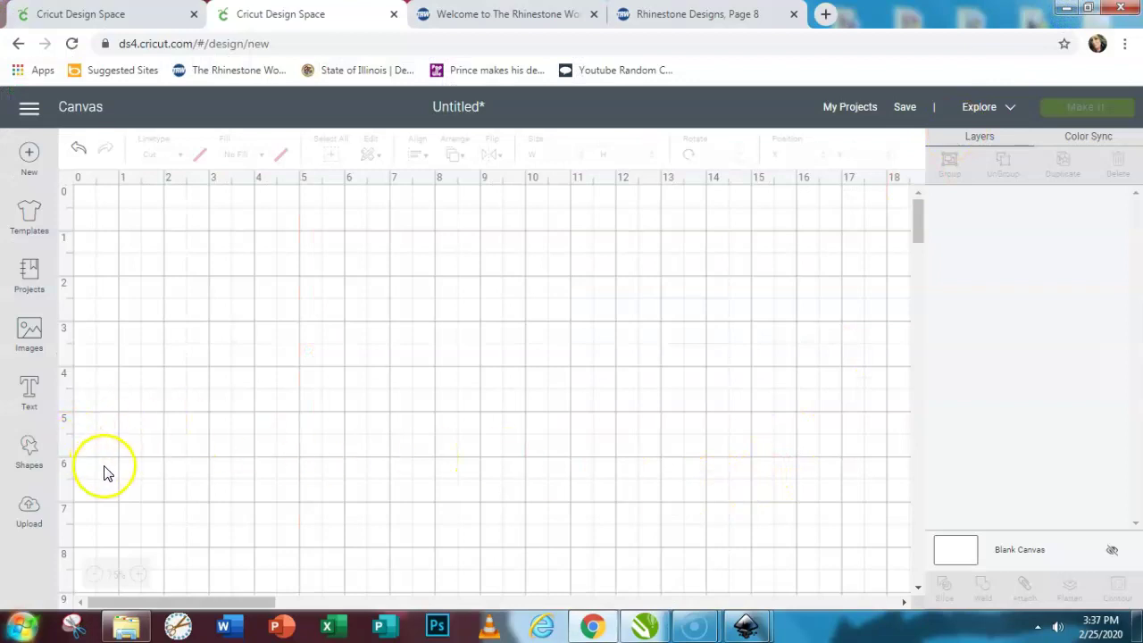
{"action": "left_click", "coordinate": [28, 508]}
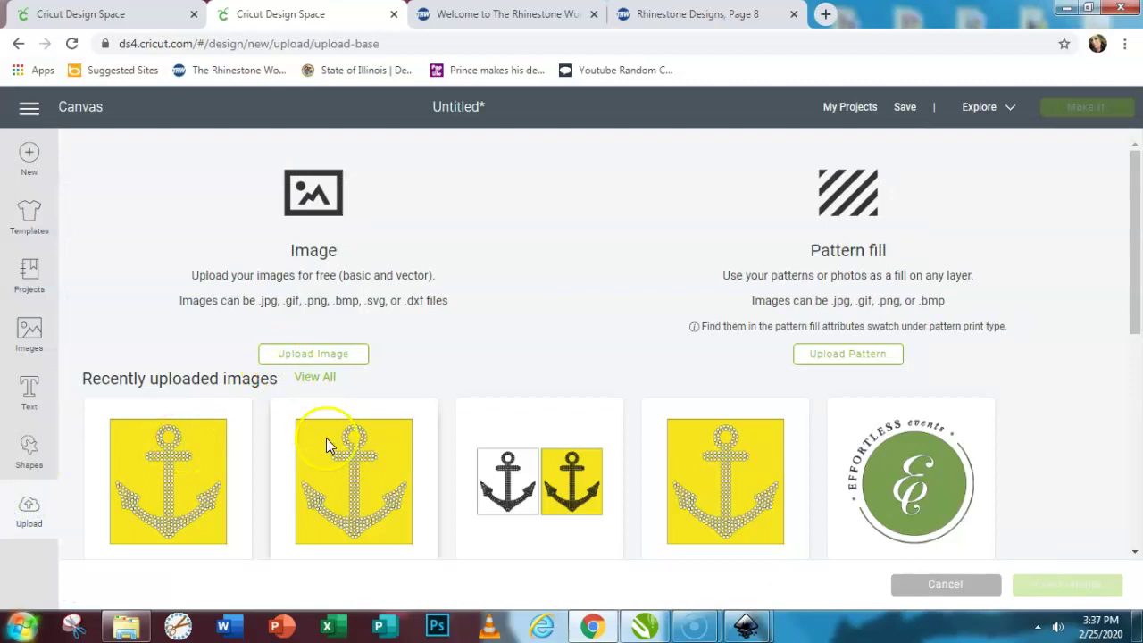
{"action": "left_click", "coordinate": [331, 357]}
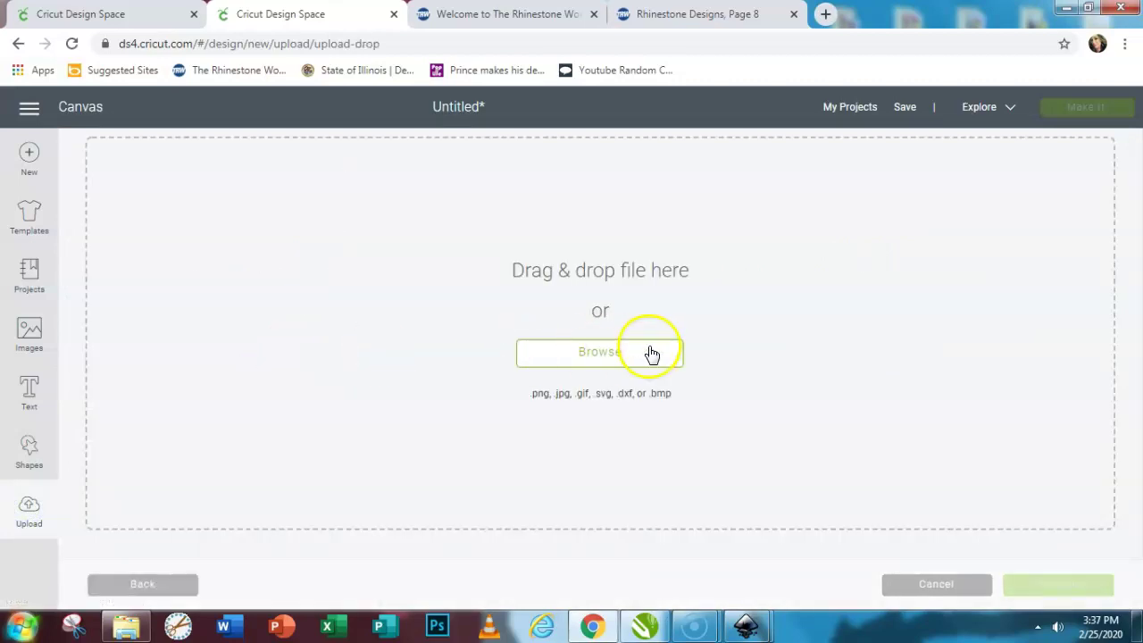
{"action": "left_click", "coordinate": [611, 358]}
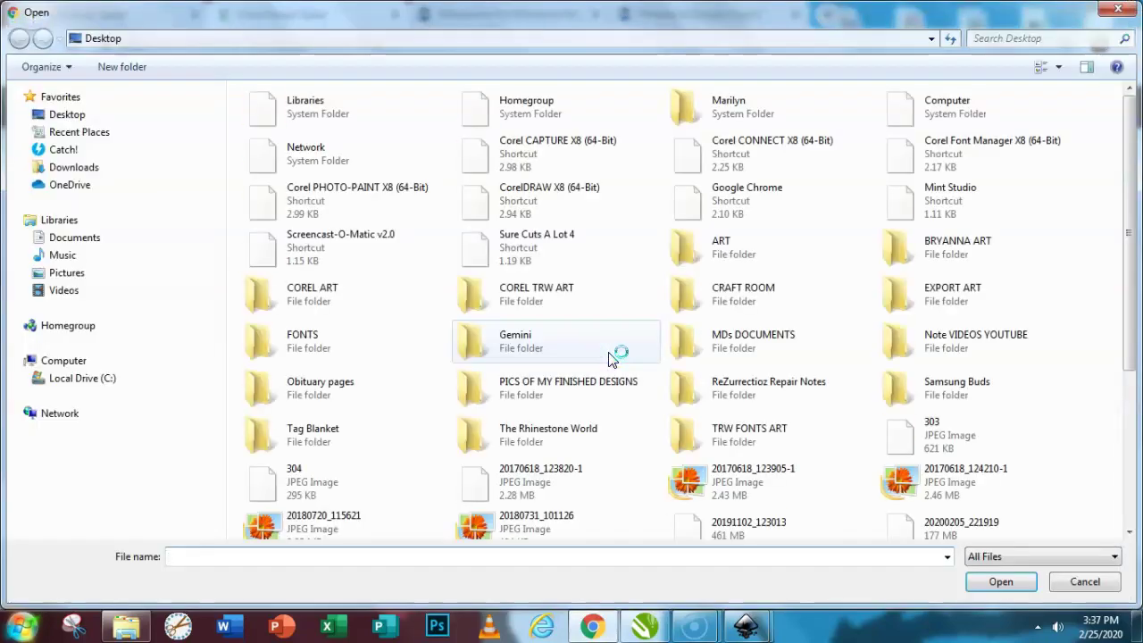
Step: Look through the desktop's COREL TRW ART folder for the anchor template file
{"action": "left_click", "coordinate": [72, 117]}
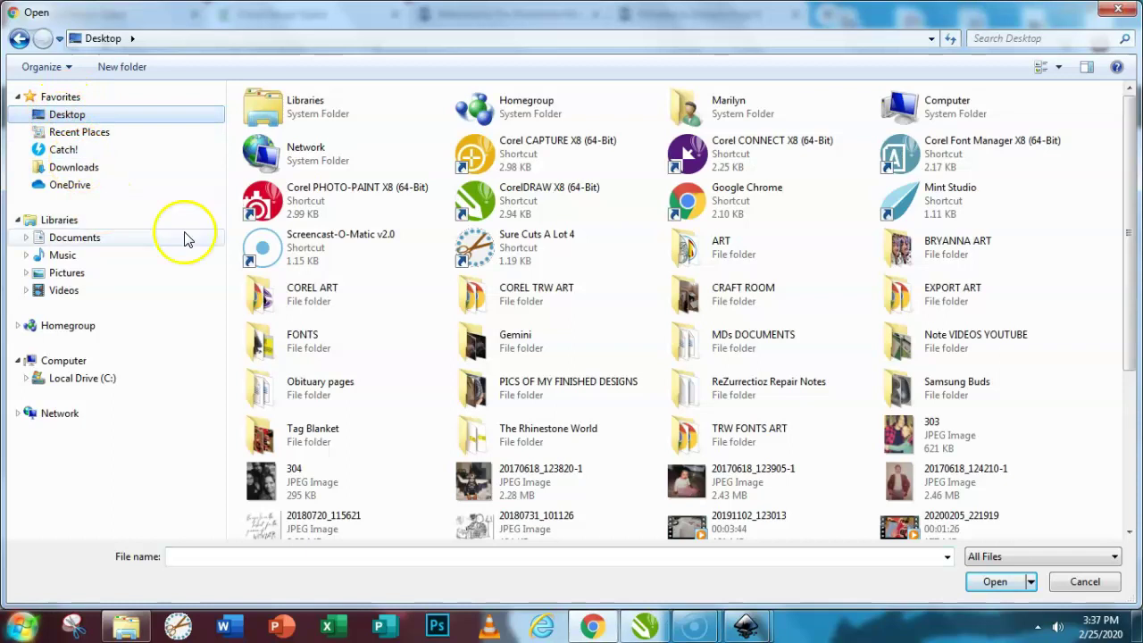
{"action": "double_click", "coordinate": [550, 299]}
{"action": "scroll", "coordinate": [434, 205], "scroll_direction": "down", "scroll_amount": 7}
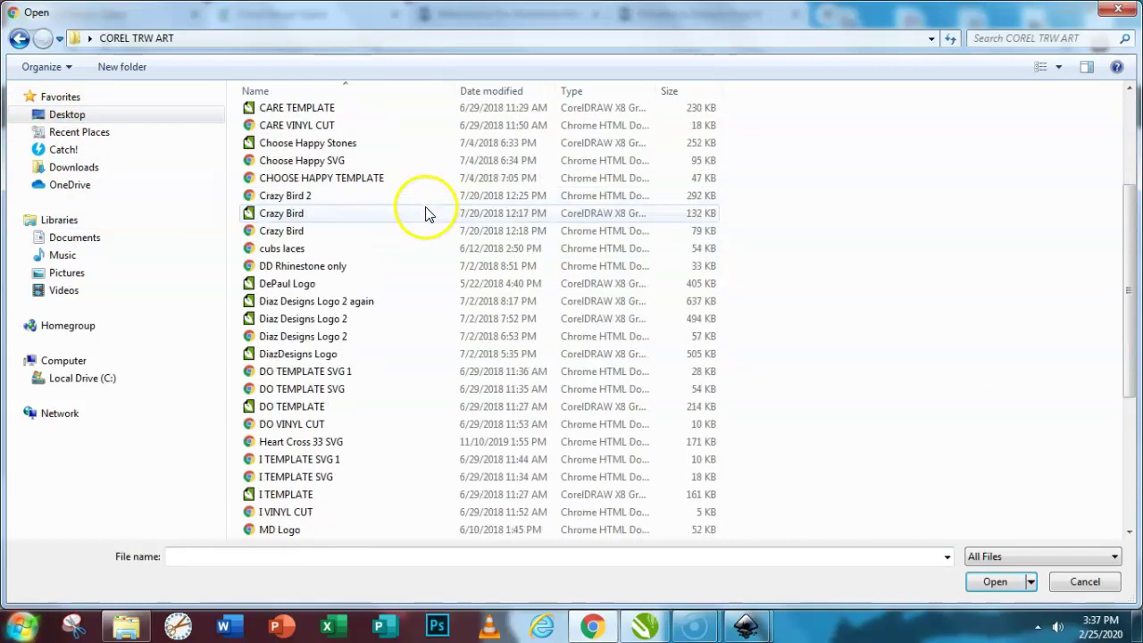
{"action": "scroll", "coordinate": [404, 383], "scroll_direction": "up", "scroll_amount": 3}
{"action": "scroll", "coordinate": [402, 383], "scroll_direction": "up", "scroll_amount": 5}
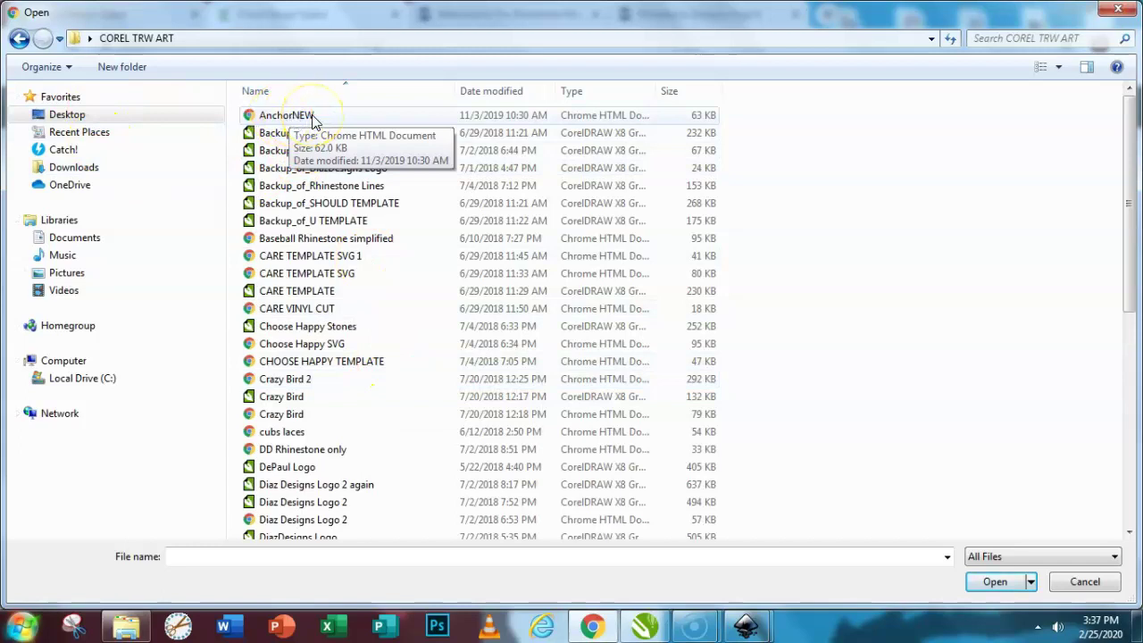
Step: Upload the Anchor 5.061 - 5.456 file from the Documents library and save it under its existing name
{"action": "left_click", "coordinate": [72, 239]}
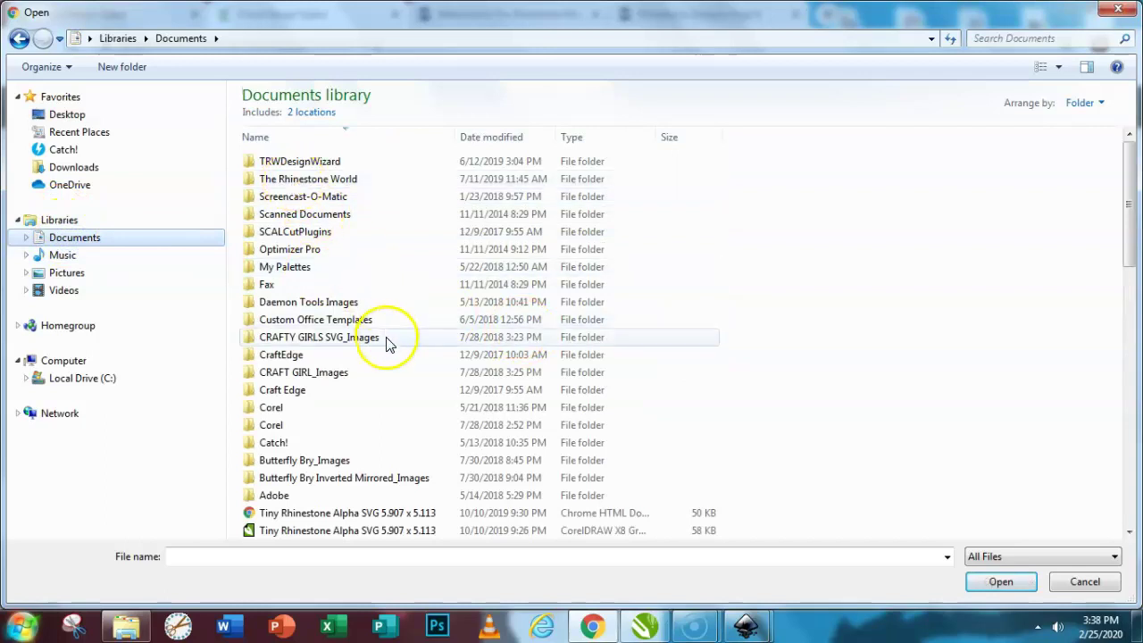
{"action": "left_click_drag", "start_coordinate": [1128, 152], "coordinate": [1137, 424]}
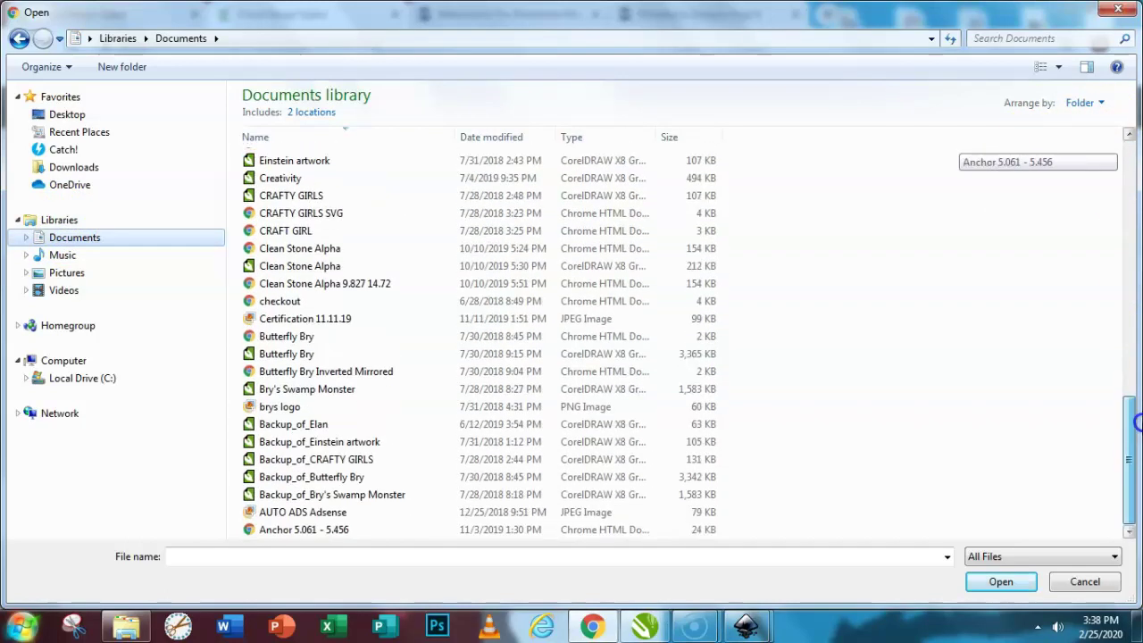
{"action": "left_click", "coordinate": [273, 532]}
{"action": "left_click", "coordinate": [1010, 583]}
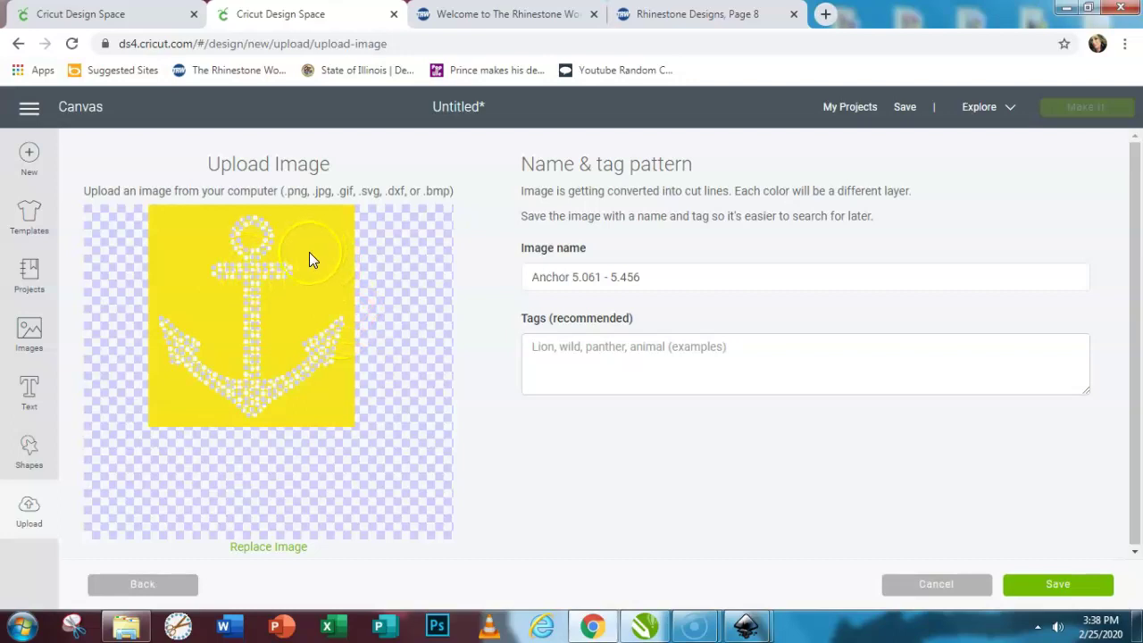
{"action": "left_click", "coordinate": [1050, 590]}
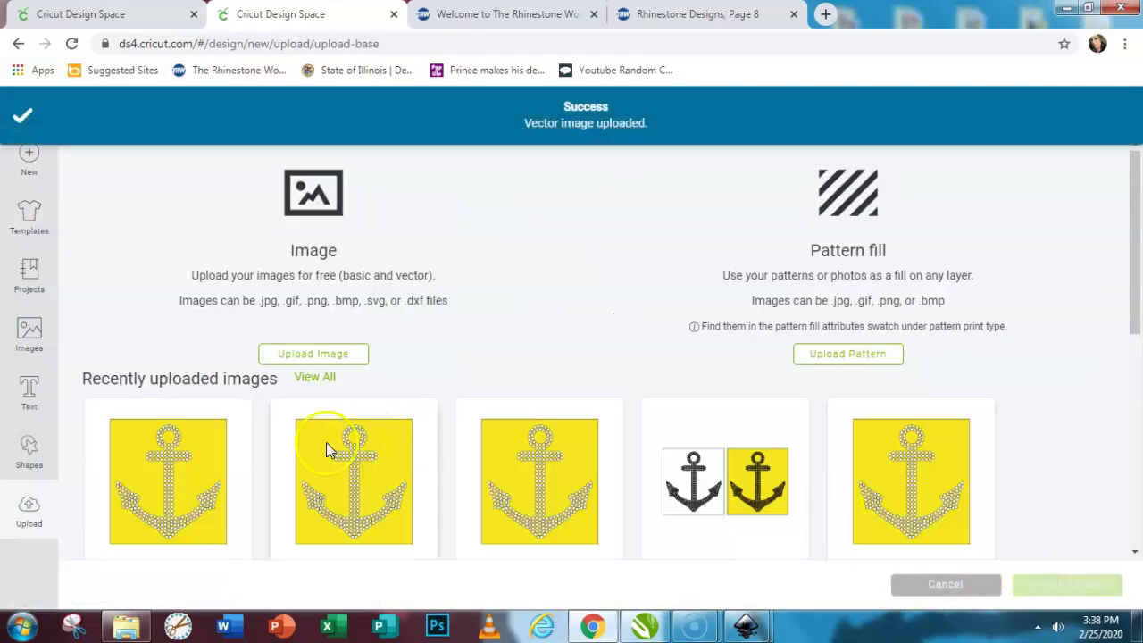
Step: Insert the newly uploaded anchor image onto the canvas and read the warning on its layer
{"action": "left_click", "coordinate": [154, 450]}
{"action": "left_click", "coordinate": [1087, 591]}
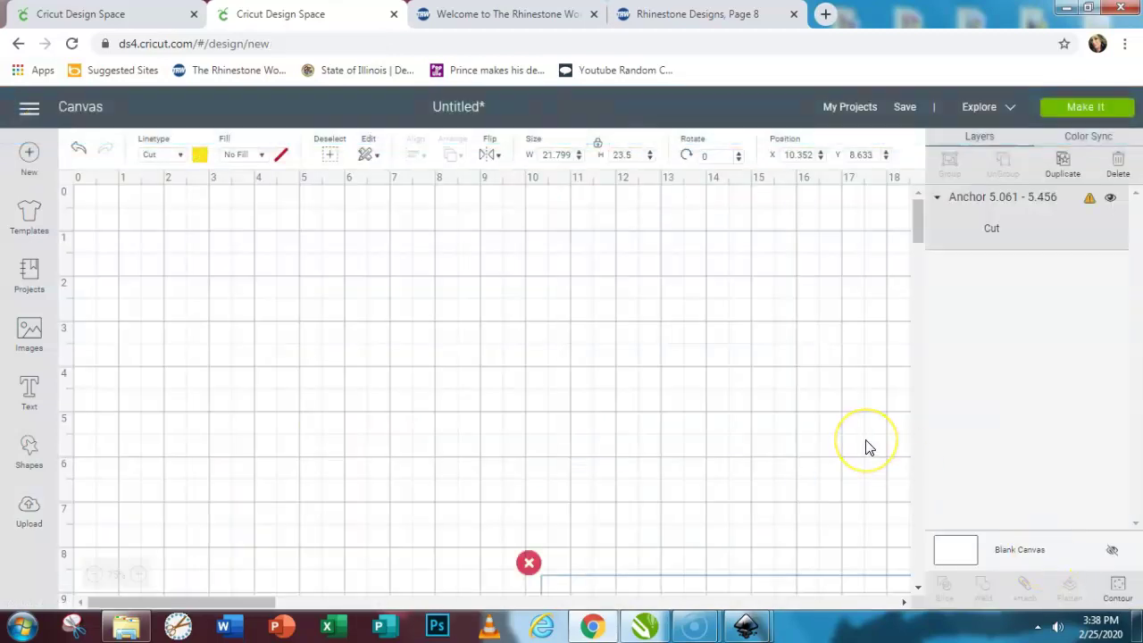
{"action": "left_click", "coordinate": [1092, 201]}
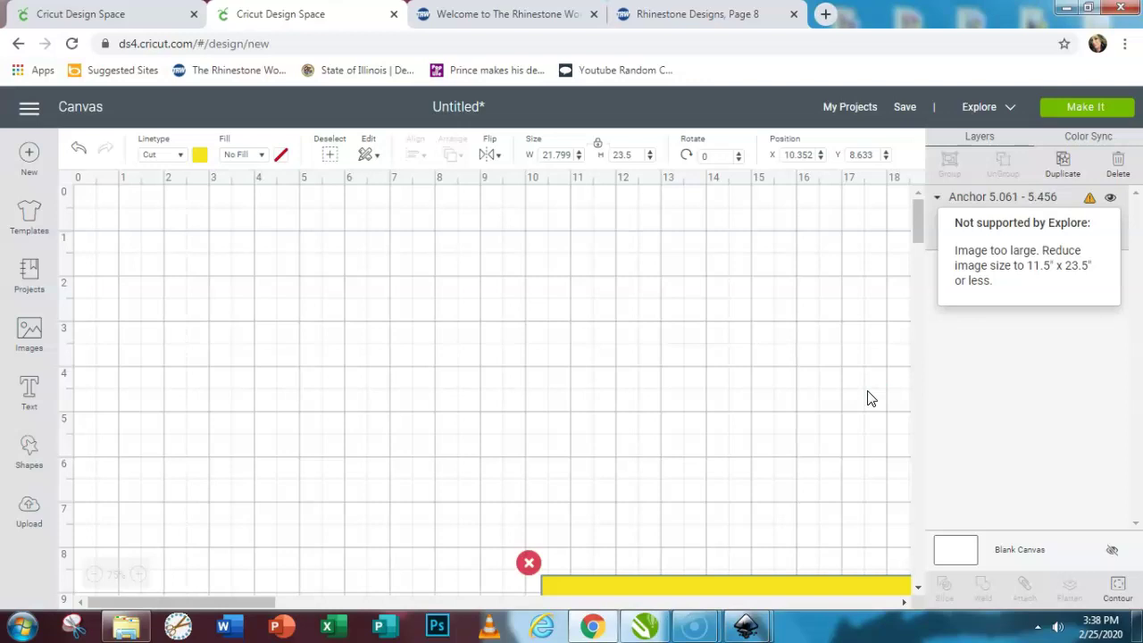
Step: Unlock the anchor image's proportions and set its size to 5.061 wide by 5.456 high
{"action": "scroll", "coordinate": [868, 417], "scroll_direction": "down", "scroll_amount": 8}
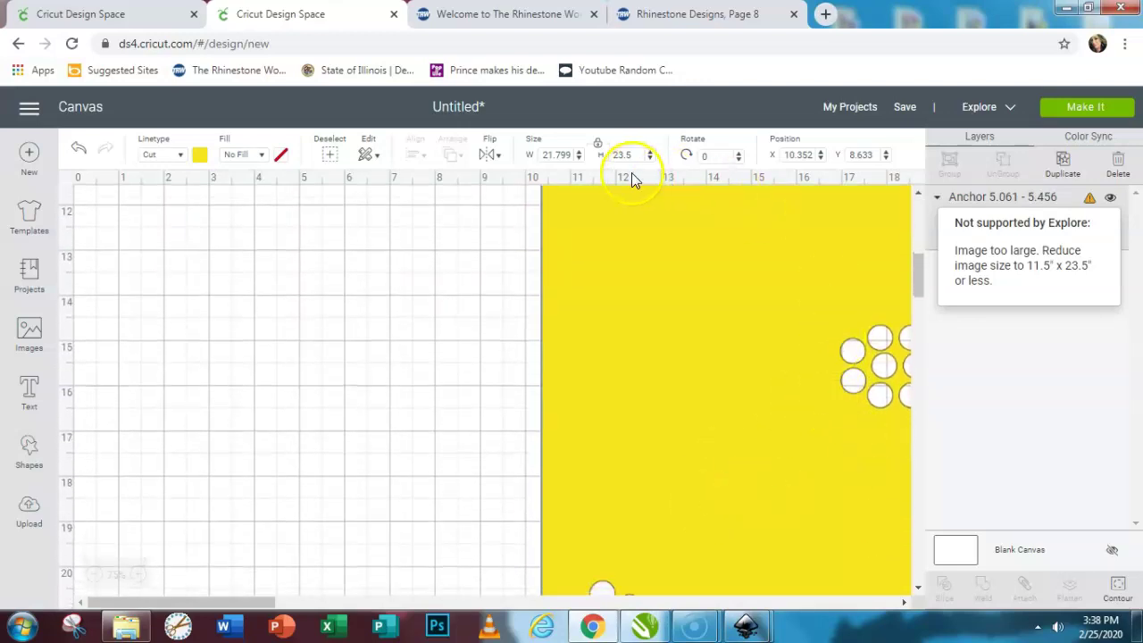
{"action": "left_click", "coordinate": [558, 155]}
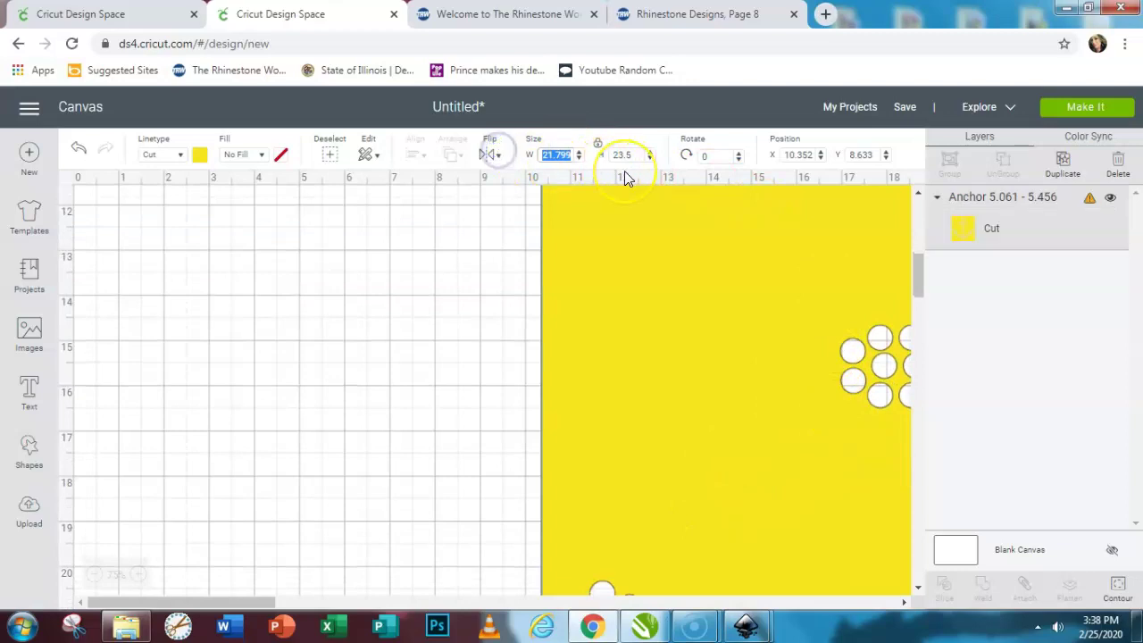
{"action": "type", "text": "5.061"}
{"action": "left_click", "coordinate": [598, 144]}
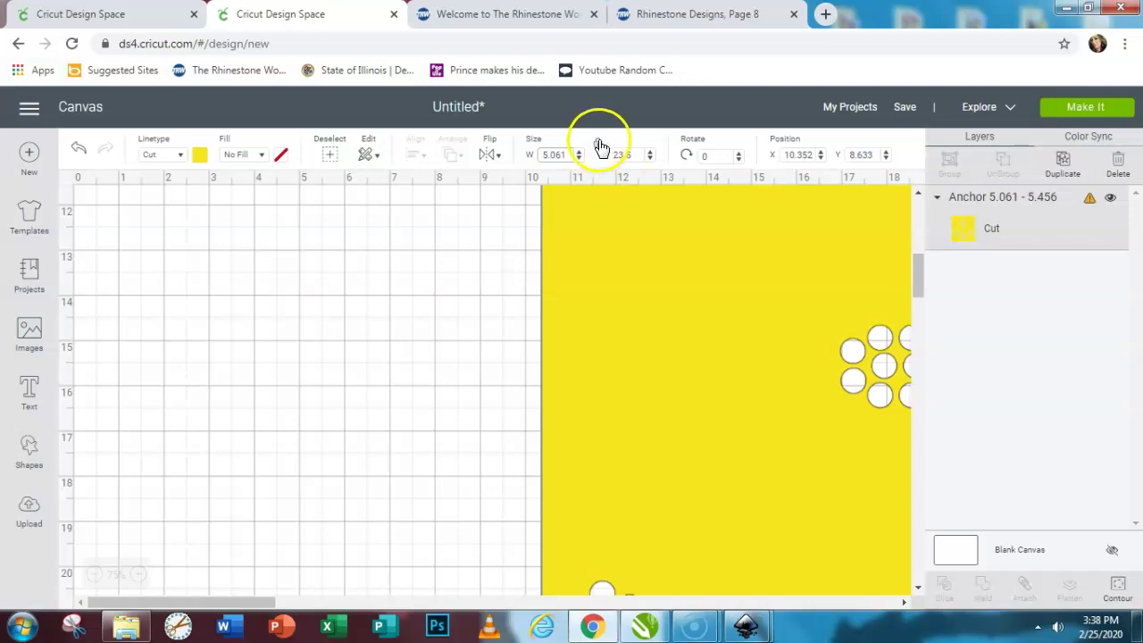
{"action": "left_click", "coordinate": [627, 154]}
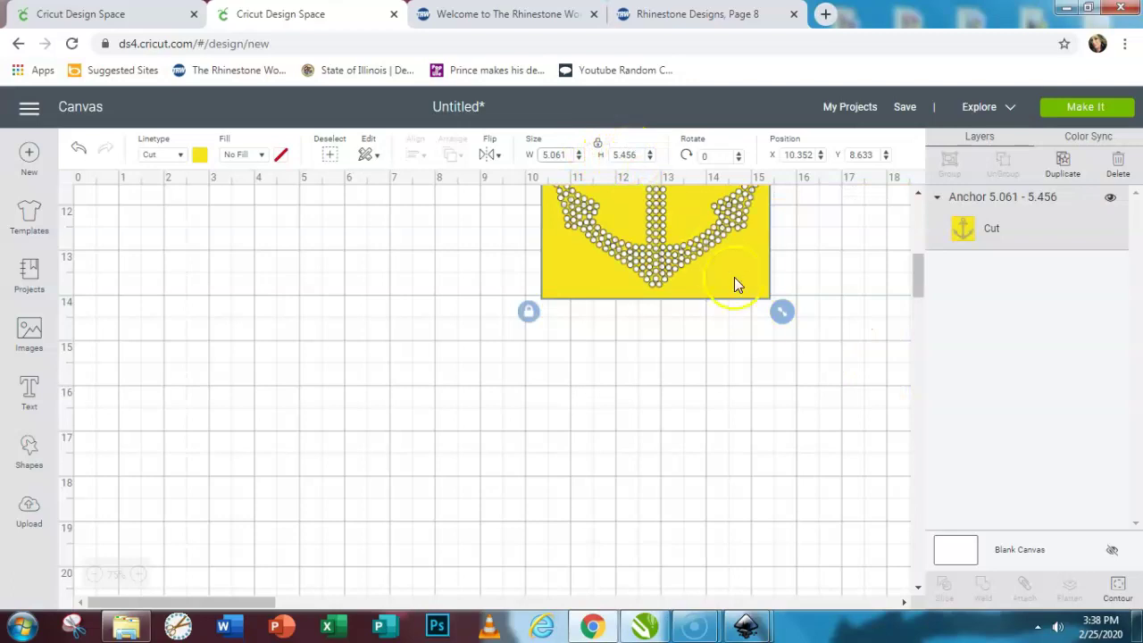
Step: Move the anchor template to the canvas origin, at about X 0.074, Y 0.022
{"action": "left_click_drag", "start_coordinate": [735, 284], "coordinate": [373, 477]}
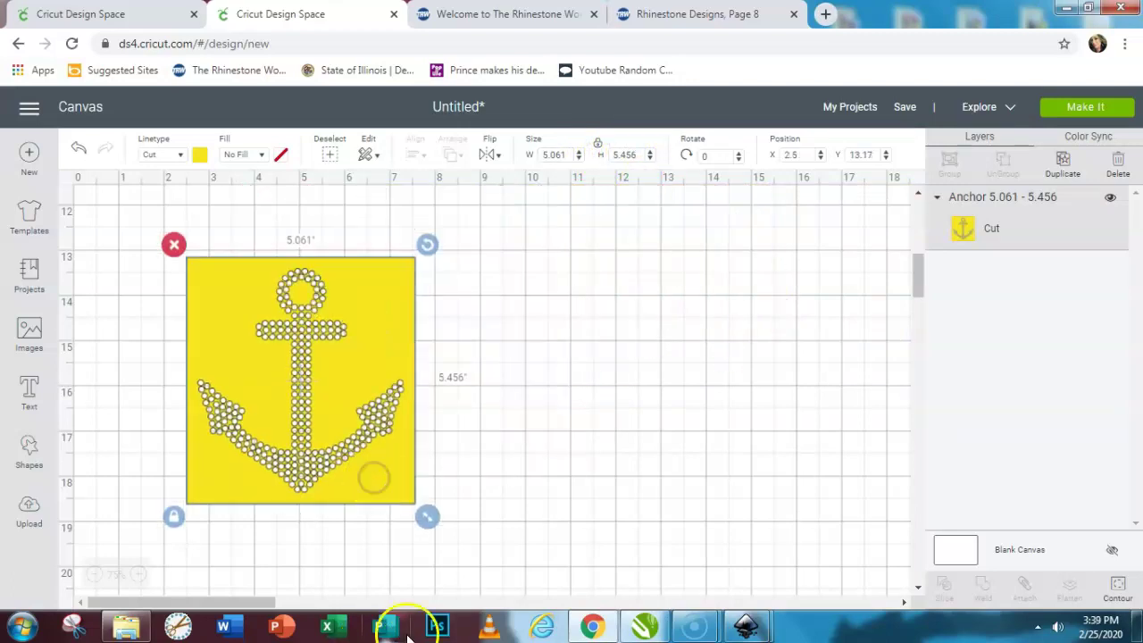
{"action": "left_click_drag", "start_coordinate": [915, 273], "coordinate": [920, 250]}
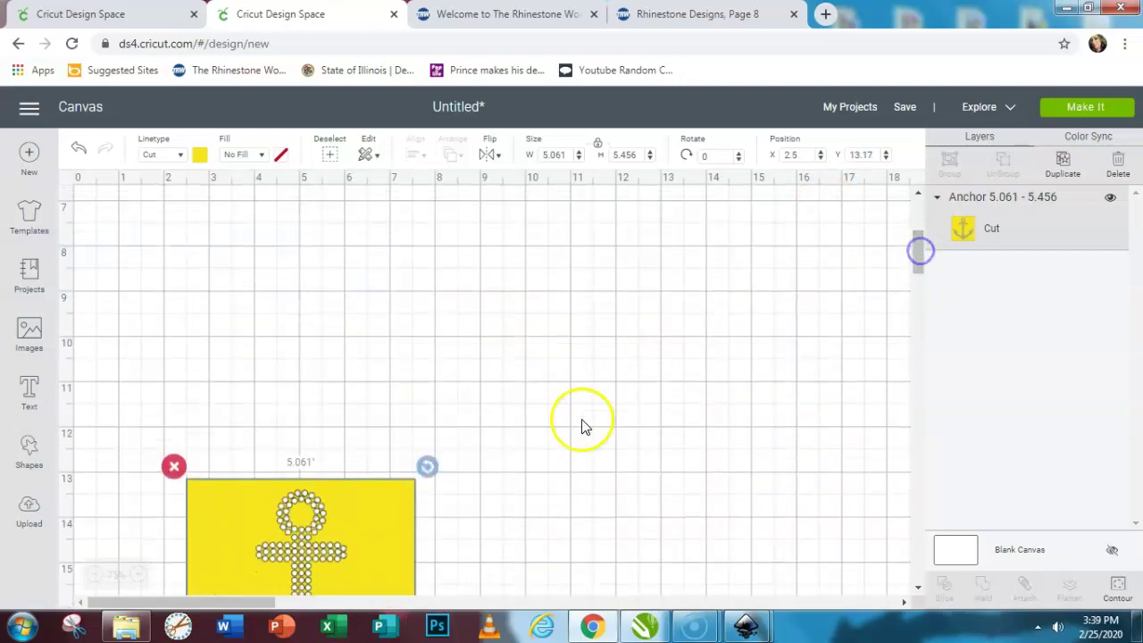
{"action": "left_click_drag", "start_coordinate": [388, 539], "coordinate": [276, 256]}
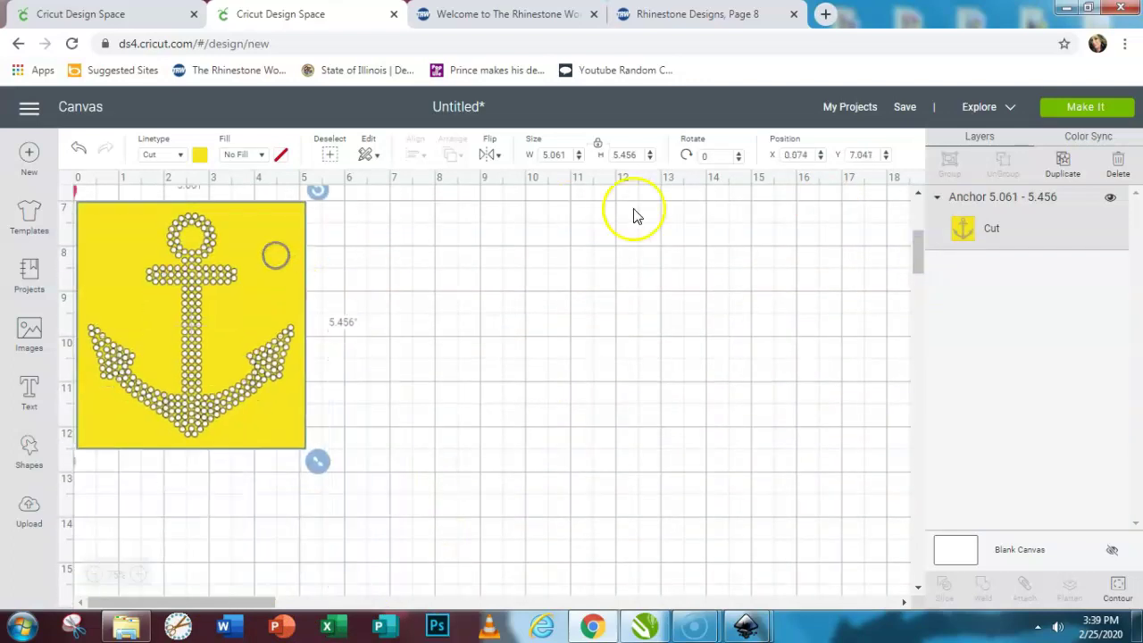
{"action": "left_click_drag", "start_coordinate": [920, 249], "coordinate": [923, 212]}
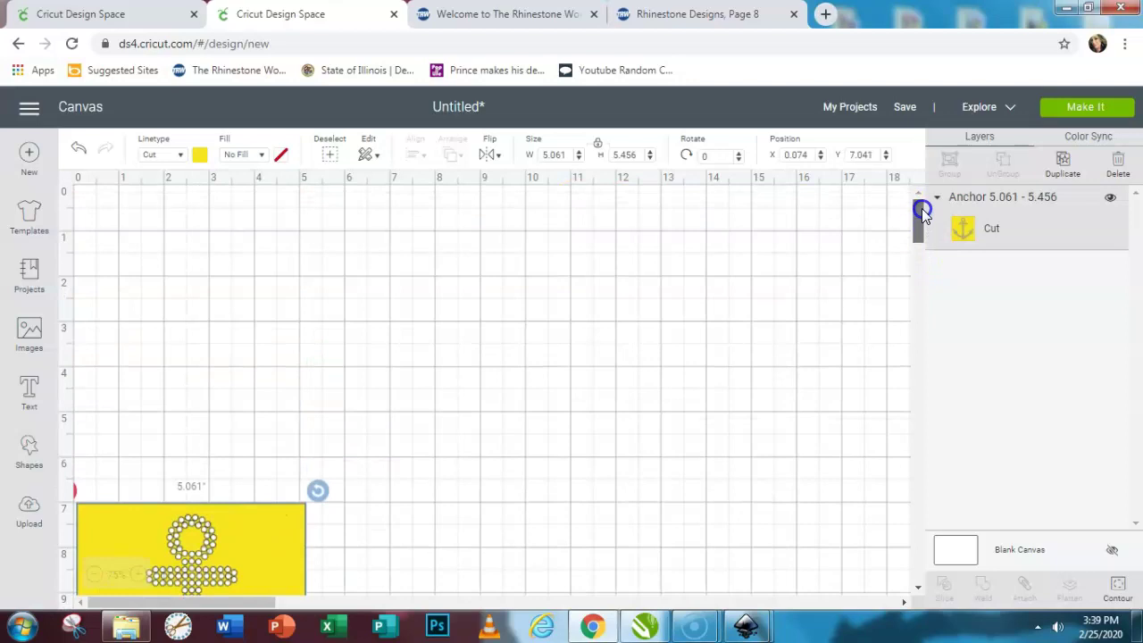
{"action": "left_click_drag", "start_coordinate": [298, 551], "coordinate": [274, 234]}
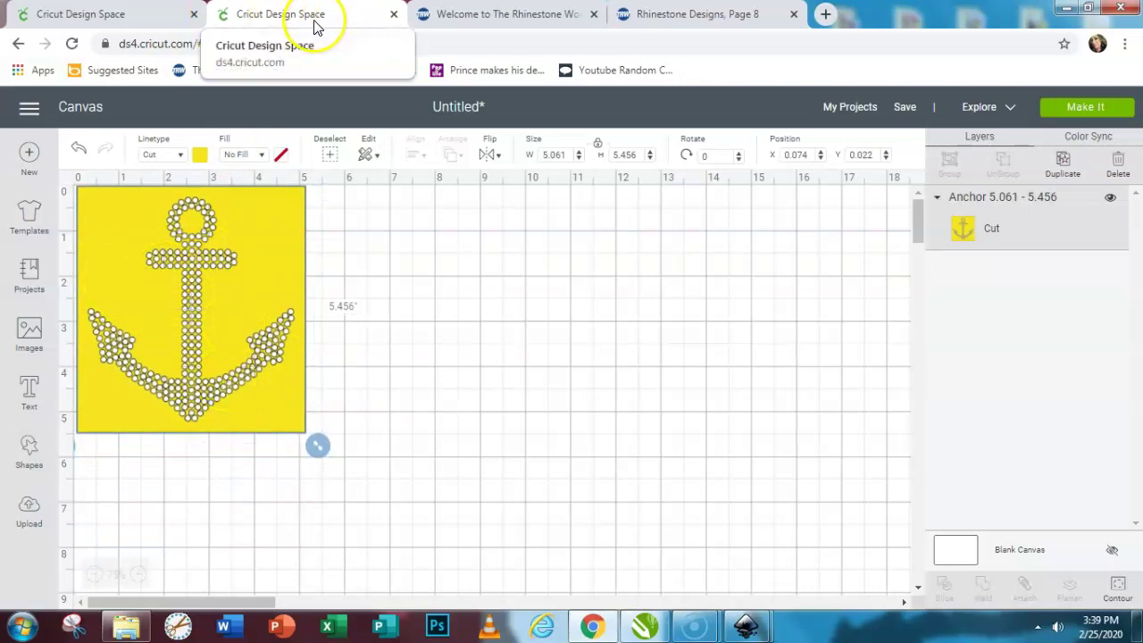
Step: Hide the anchor template on the canvas and launch Inkscape
{"action": "left_click", "coordinate": [1110, 196]}
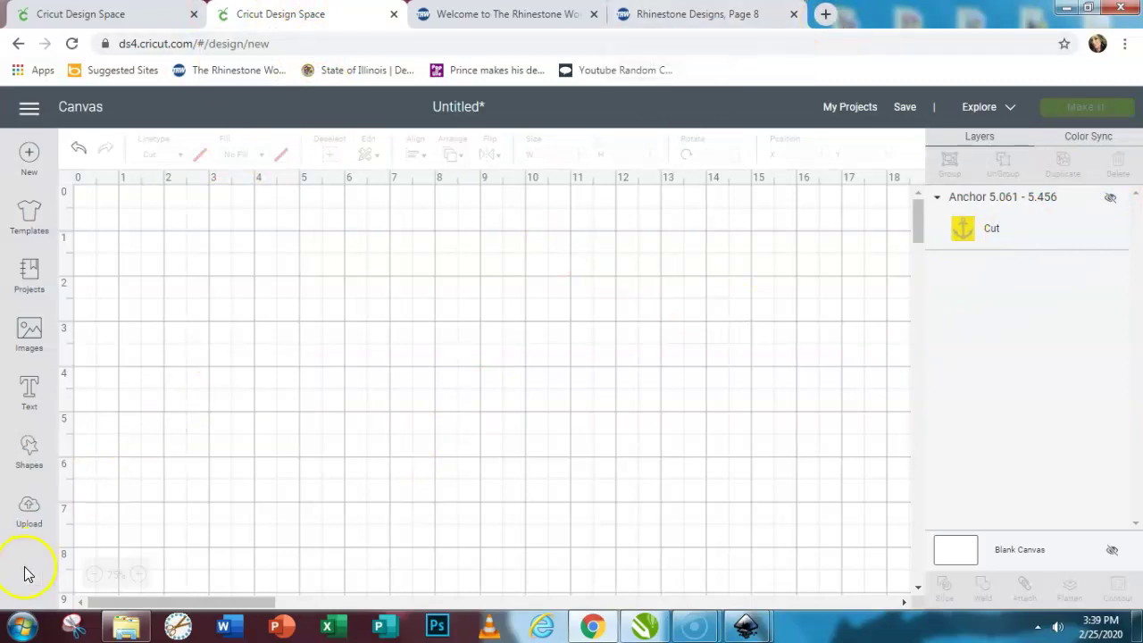
{"action": "left_click", "coordinate": [27, 630]}
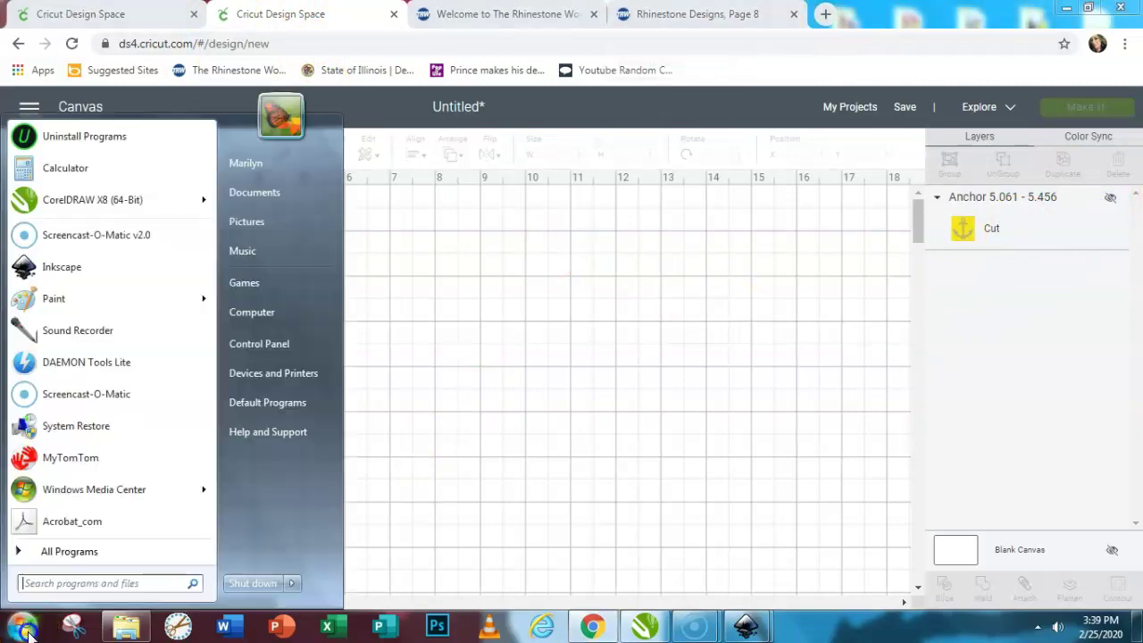
{"action": "left_click", "coordinate": [56, 277]}
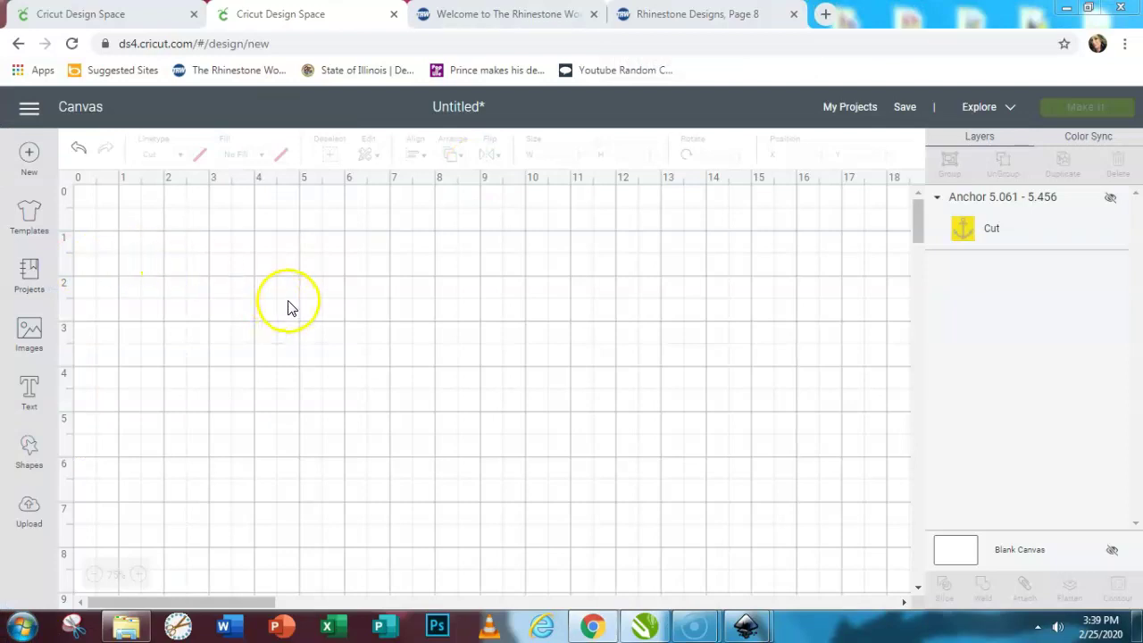
Step: Switch to Inkscape, cancel closing the older unsaved document, and maximize the blank new document's window
{"action": "mouse_move", "coordinate": [746, 621]}
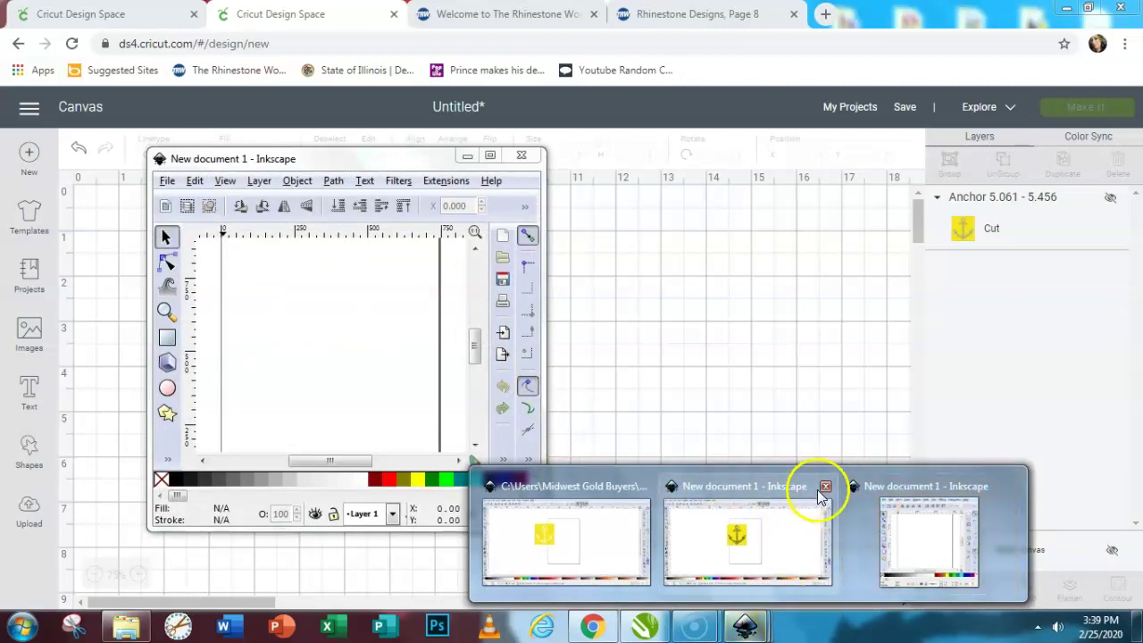
{"action": "left_click", "coordinate": [809, 489]}
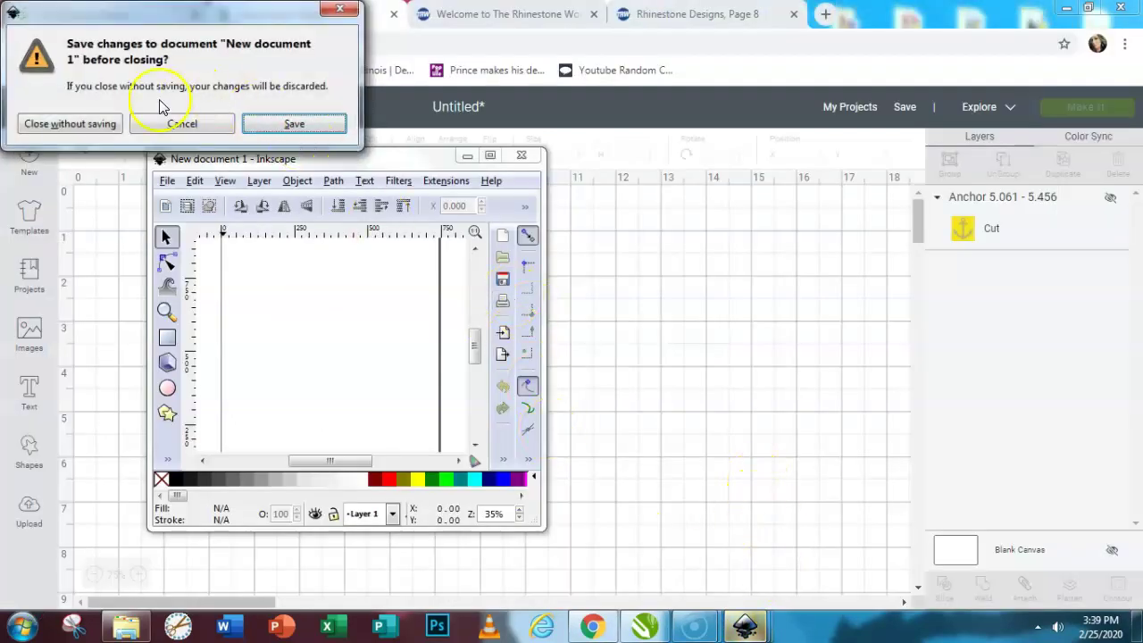
{"action": "left_click", "coordinate": [348, 15]}
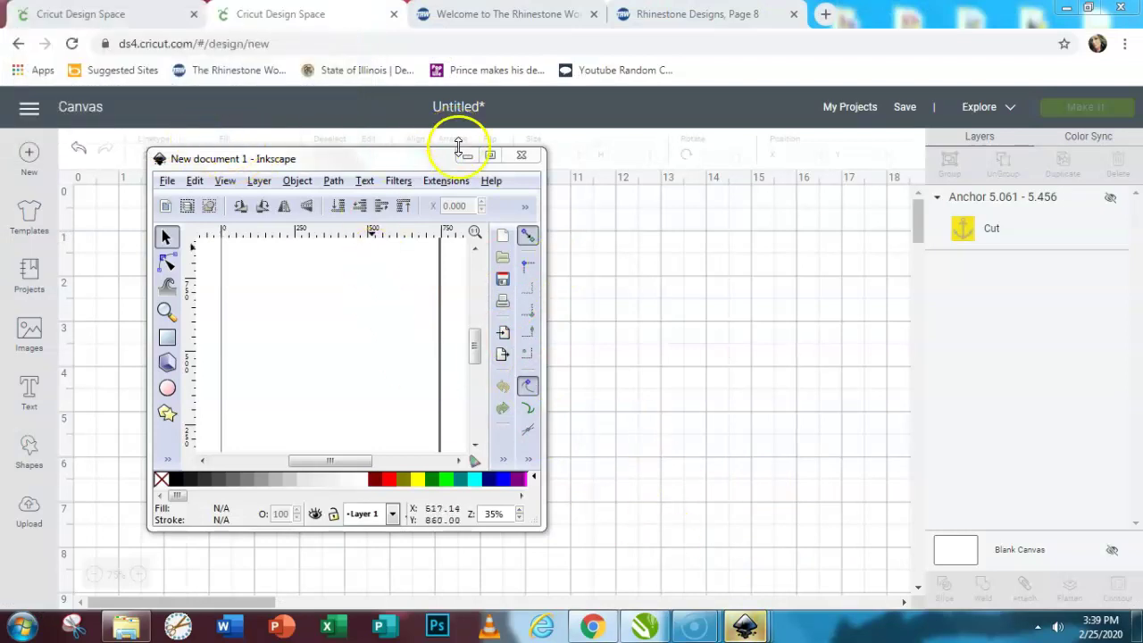
{"action": "left_click", "coordinate": [490, 157]}
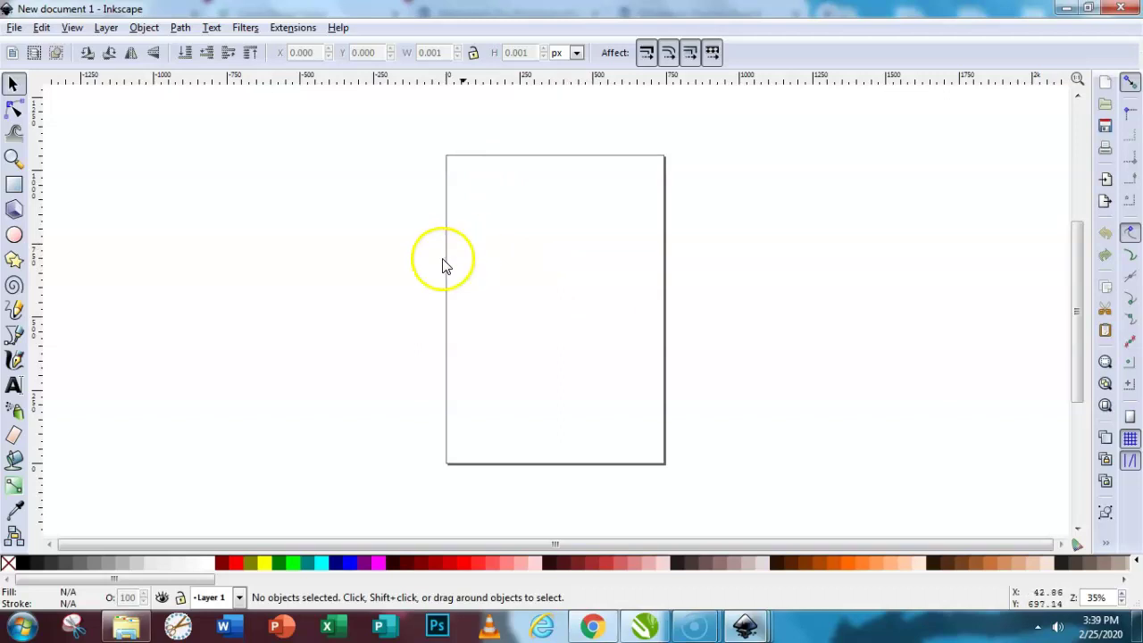
Step: Import the AnchorNEW file from the COREL TRW ART folder and move the artwork toward the page's upper left
{"action": "left_click", "coordinate": [14, 27]}
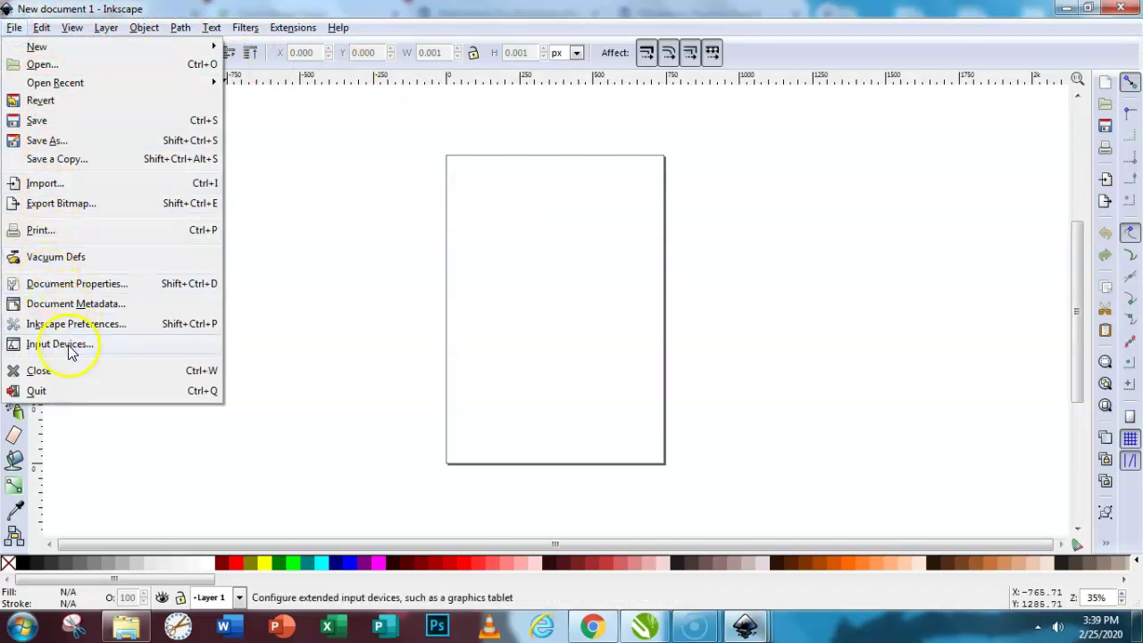
{"action": "left_click", "coordinate": [43, 185]}
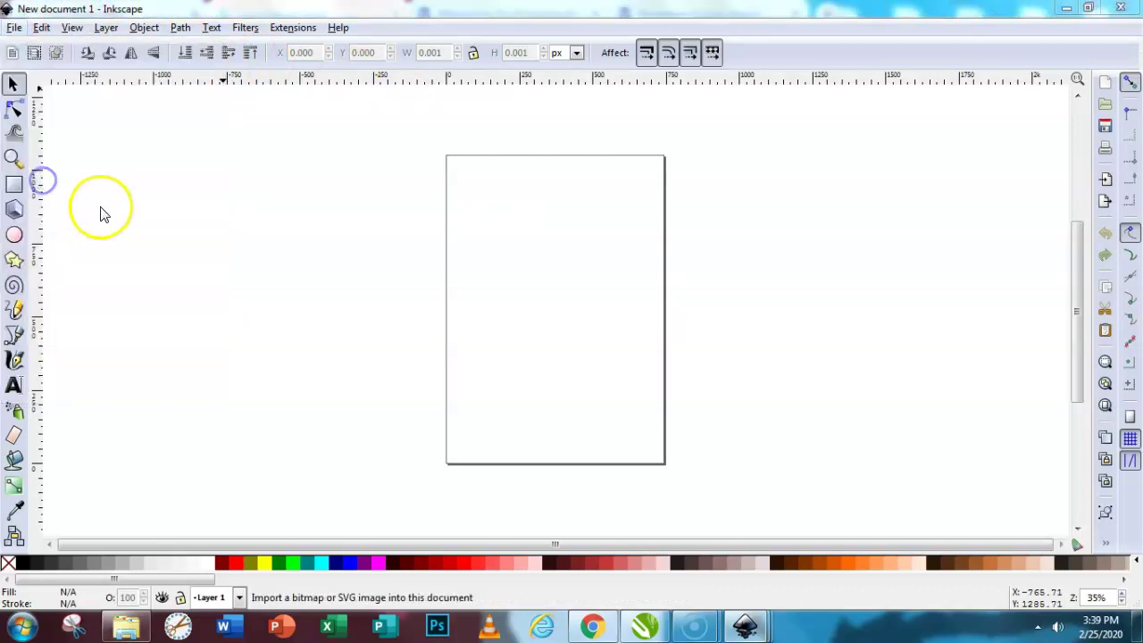
{"action": "left_click", "coordinate": [125, 106]}
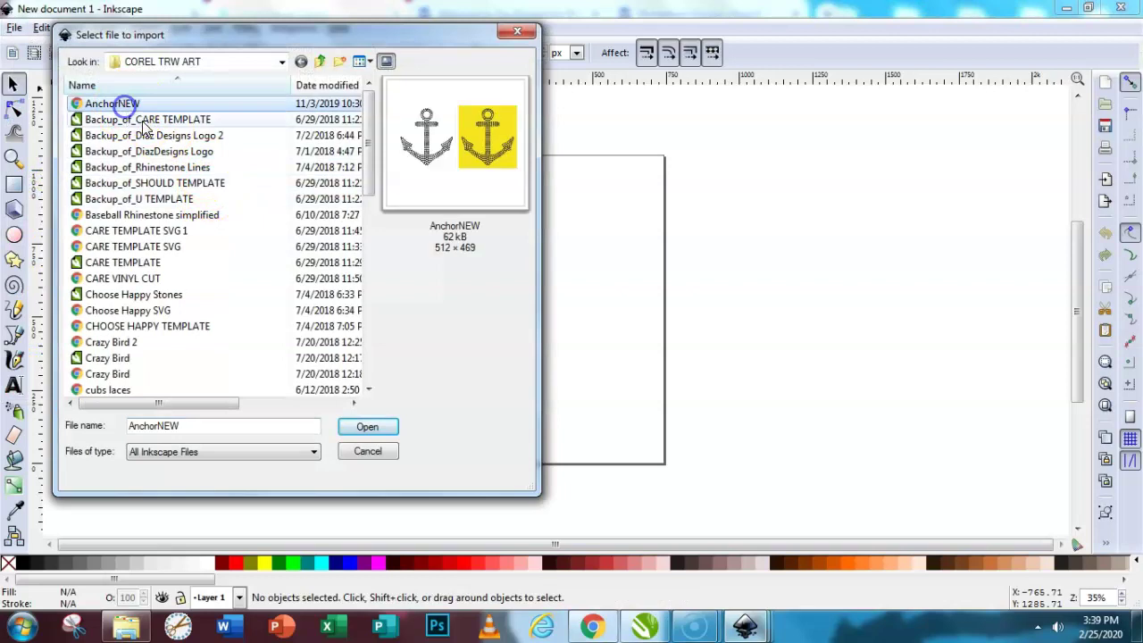
{"action": "left_click", "coordinate": [368, 427]}
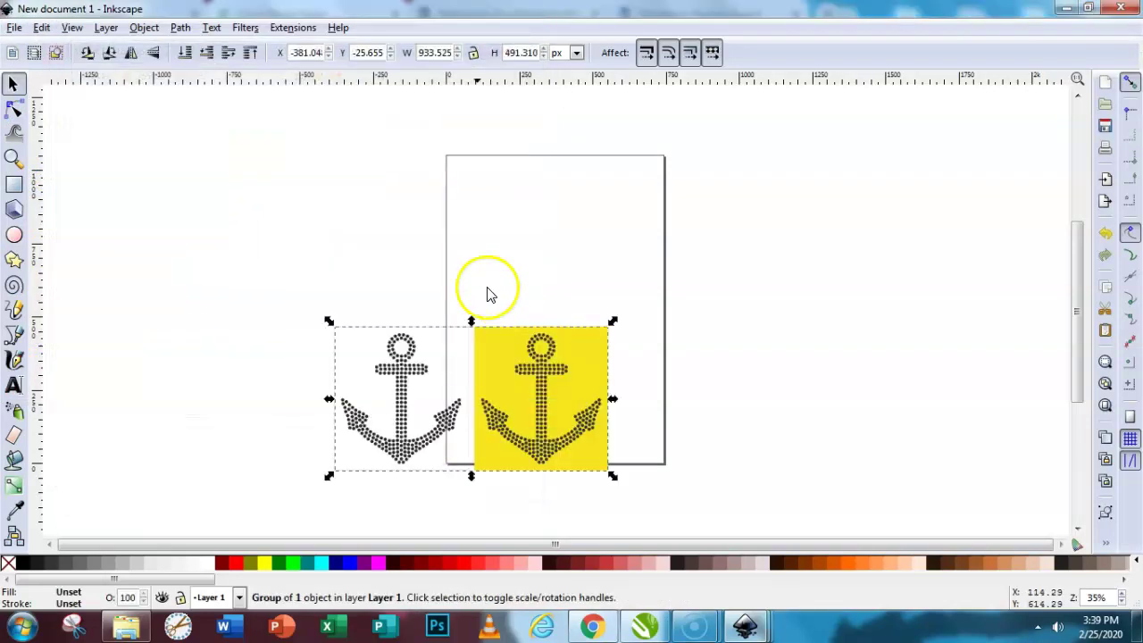
{"action": "left_click_drag", "start_coordinate": [587, 327], "coordinate": [493, 216]}
{"action": "left_click", "coordinate": [614, 231]}
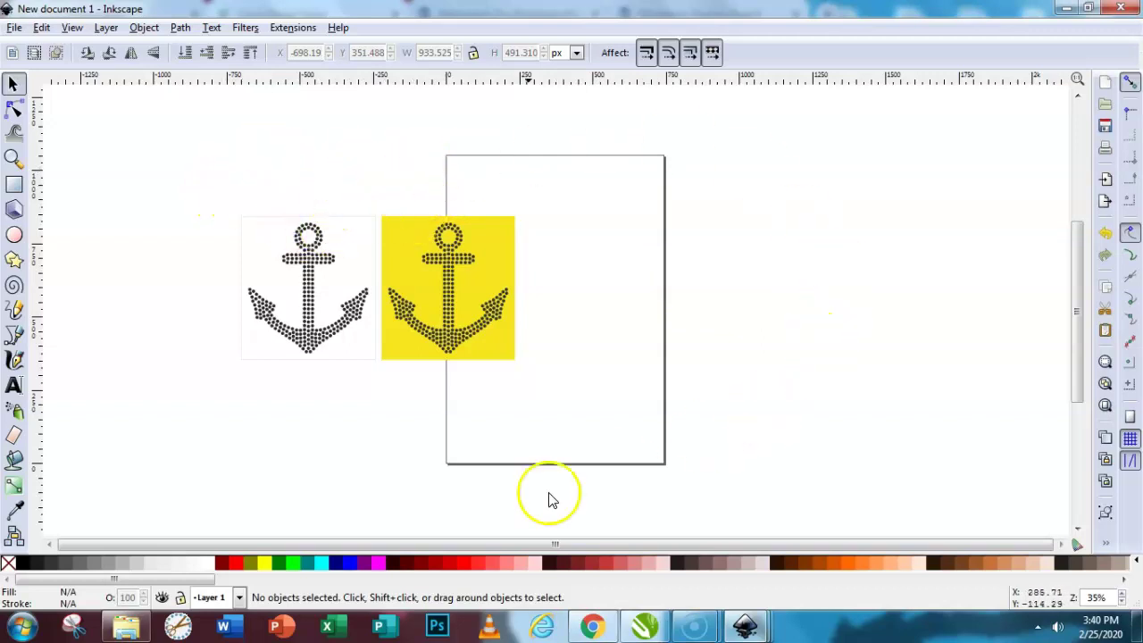
Step: Select the imported anchor artwork and ungroup it twice
{"action": "left_click", "coordinate": [356, 259]}
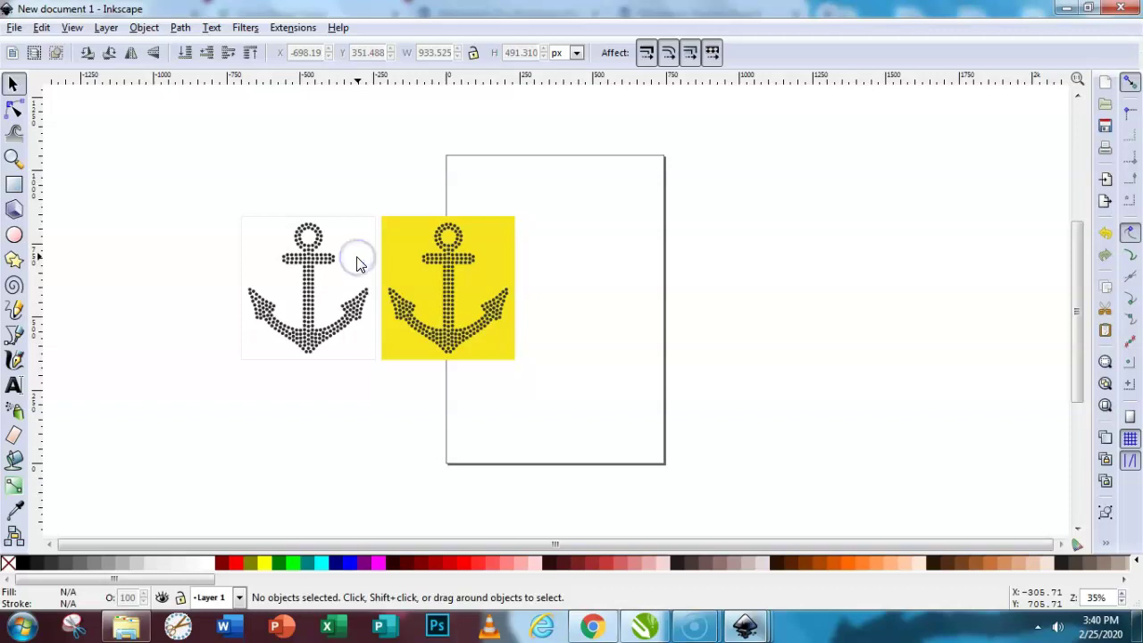
{"action": "left_click_drag", "start_coordinate": [204, 172], "coordinate": [436, 366]}
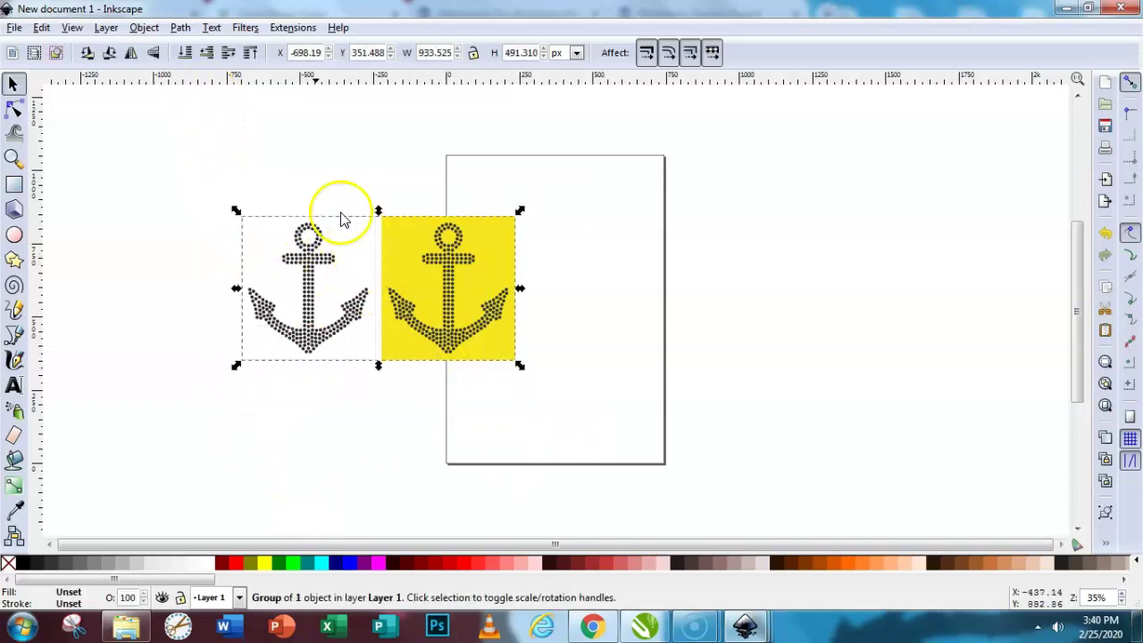
{"action": "left_click", "coordinate": [144, 28]}
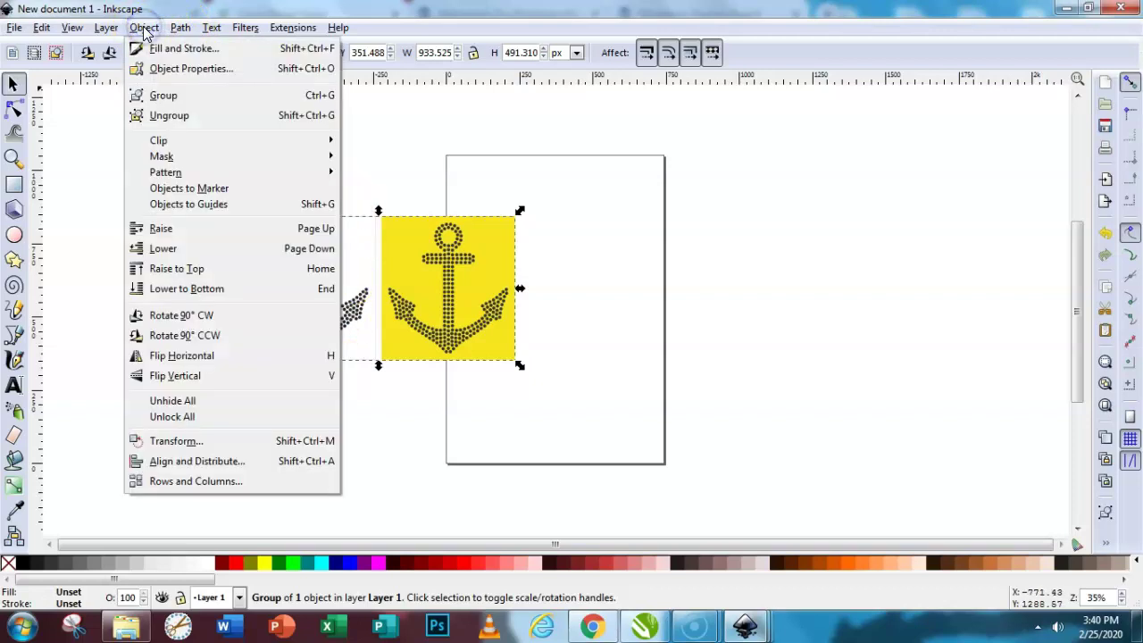
{"action": "left_click", "coordinate": [170, 116]}
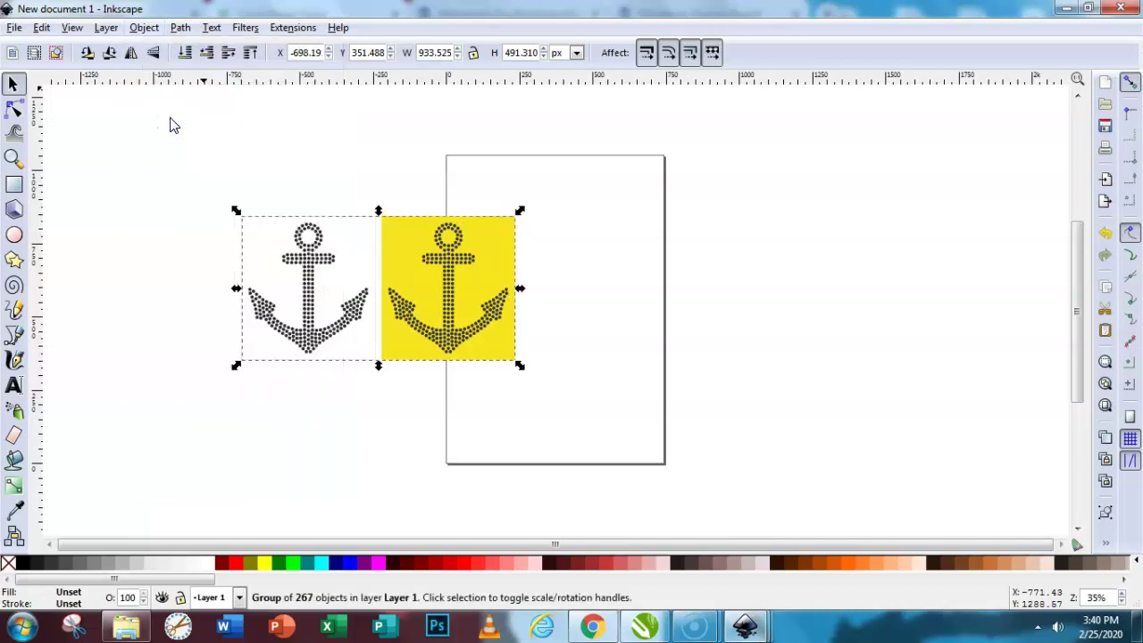
{"action": "left_click", "coordinate": [143, 28]}
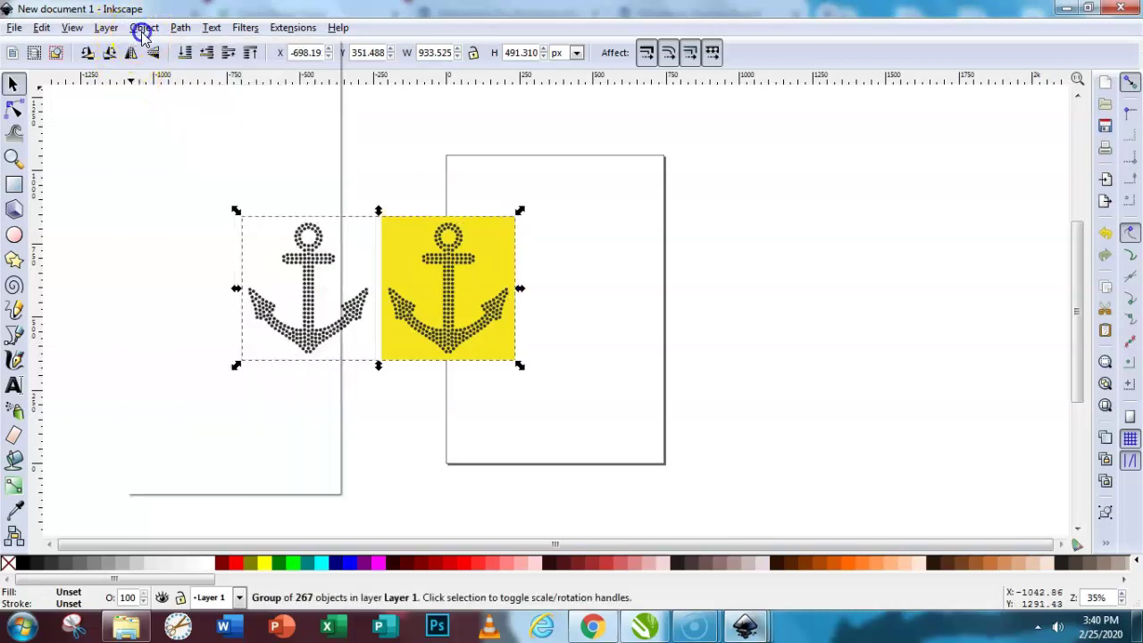
{"action": "left_click", "coordinate": [171, 117]}
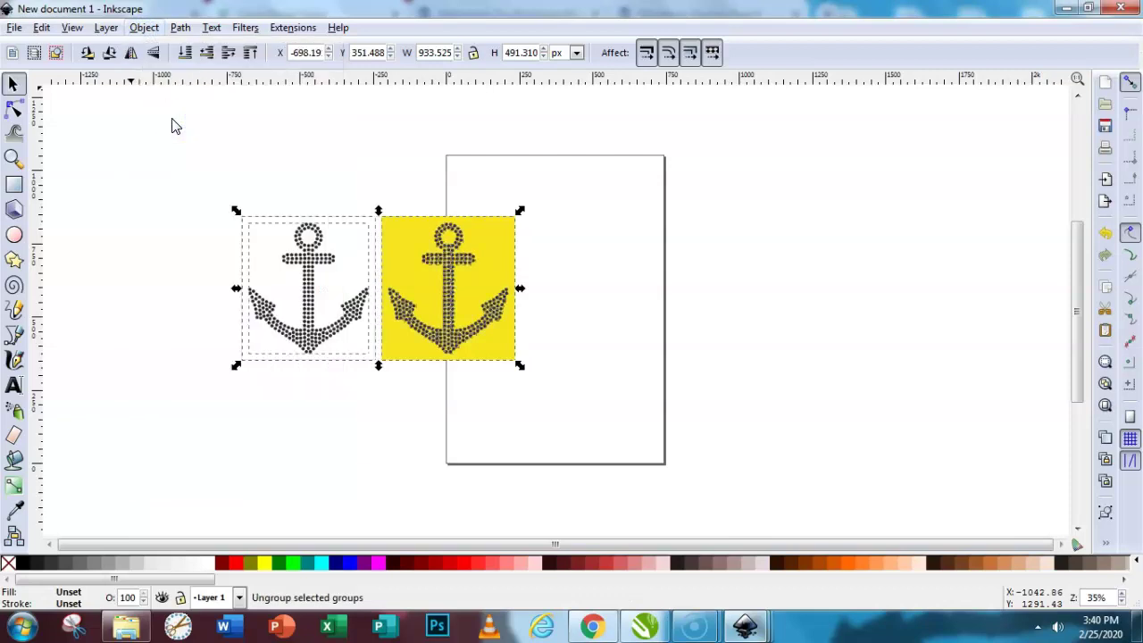
Step: Delete the anchor copy without the yellow background
{"action": "left_click", "coordinate": [269, 94]}
{"action": "left_click_drag", "start_coordinate": [212, 194], "coordinate": [378, 375]}
{"action": "key", "text": "Delete"}
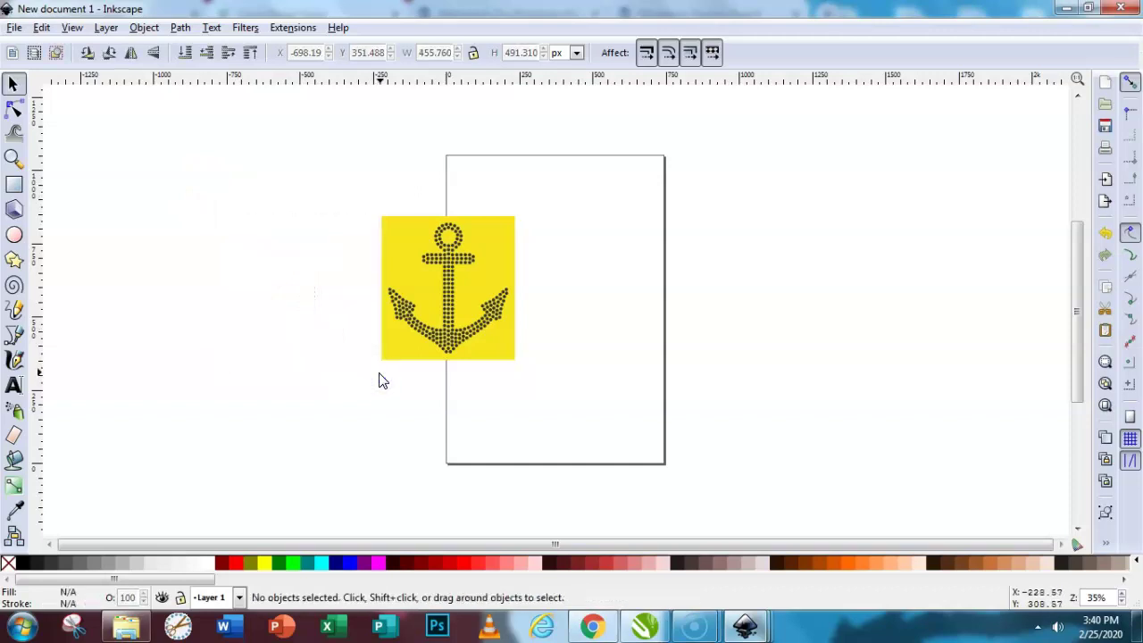
Step: Select the whole yellow anchor template and change the units to inches to read its width and height
{"action": "left_click", "coordinate": [348, 246]}
{"action": "left_click_drag", "start_coordinate": [357, 202], "coordinate": [564, 405]}
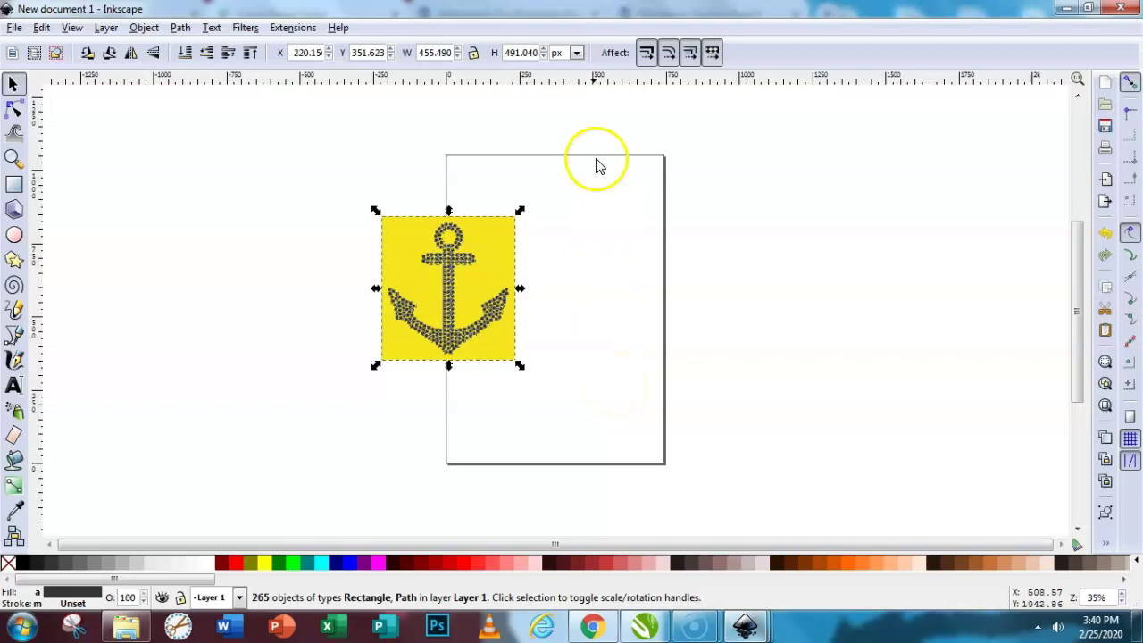
{"action": "left_click", "coordinate": [577, 52]}
{"action": "left_click", "coordinate": [570, 208]}
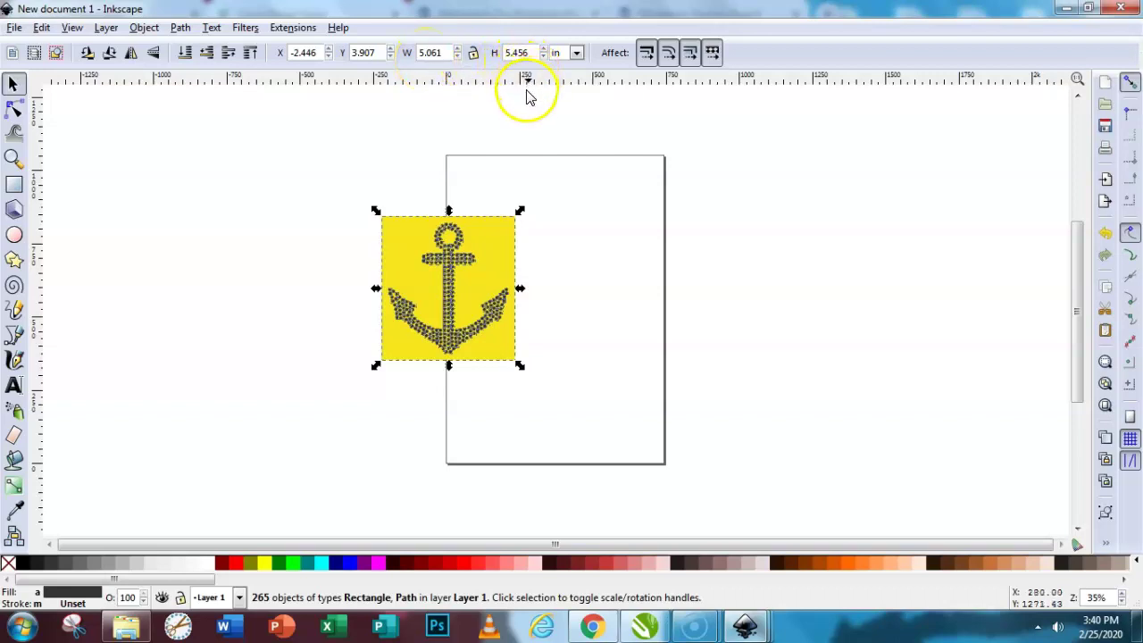
{"action": "left_click", "coordinate": [681, 141]}
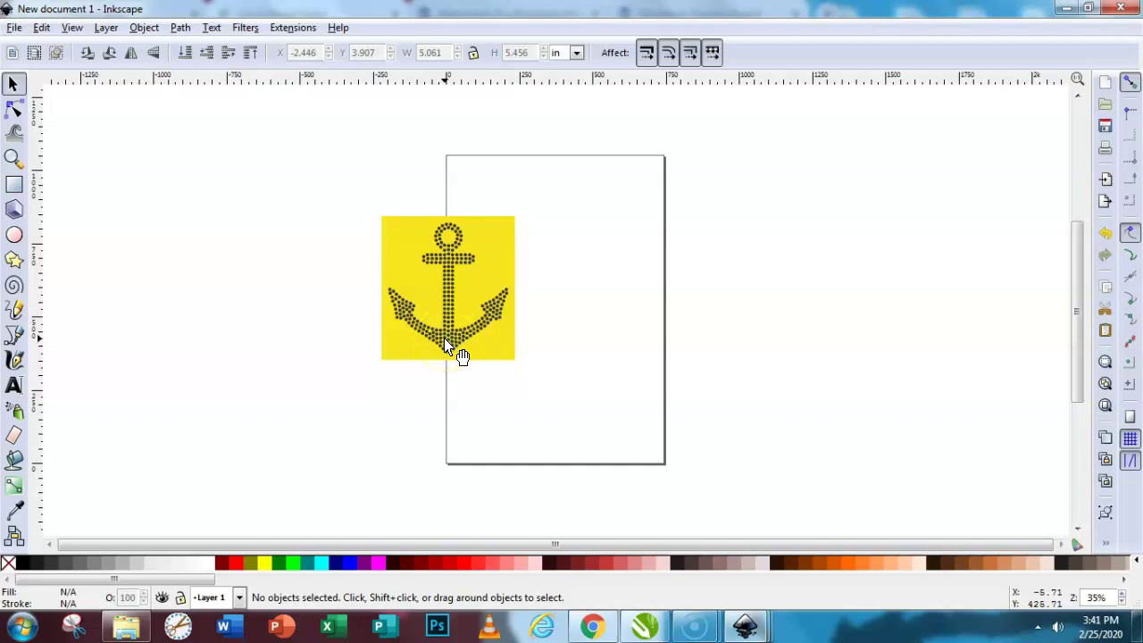
Step: Cut the rhinestone circles out of the yellow rectangle with the Exclusion path operation and inspect the holes up close
{"action": "left_click_drag", "start_coordinate": [341, 185], "coordinate": [551, 414]}
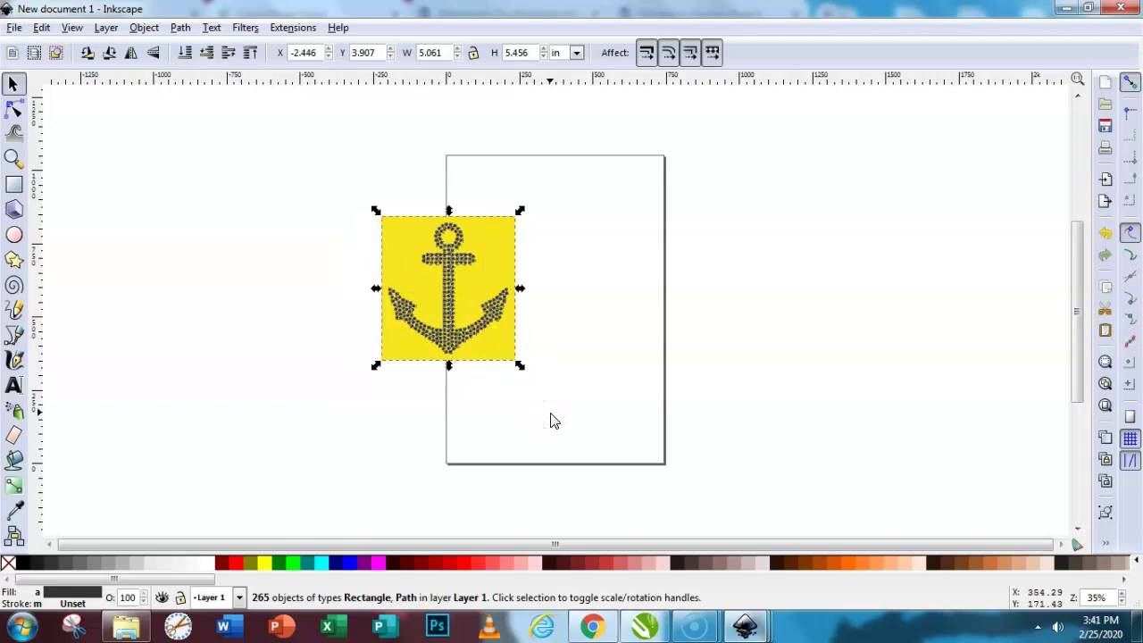
{"action": "left_click", "coordinate": [179, 28]}
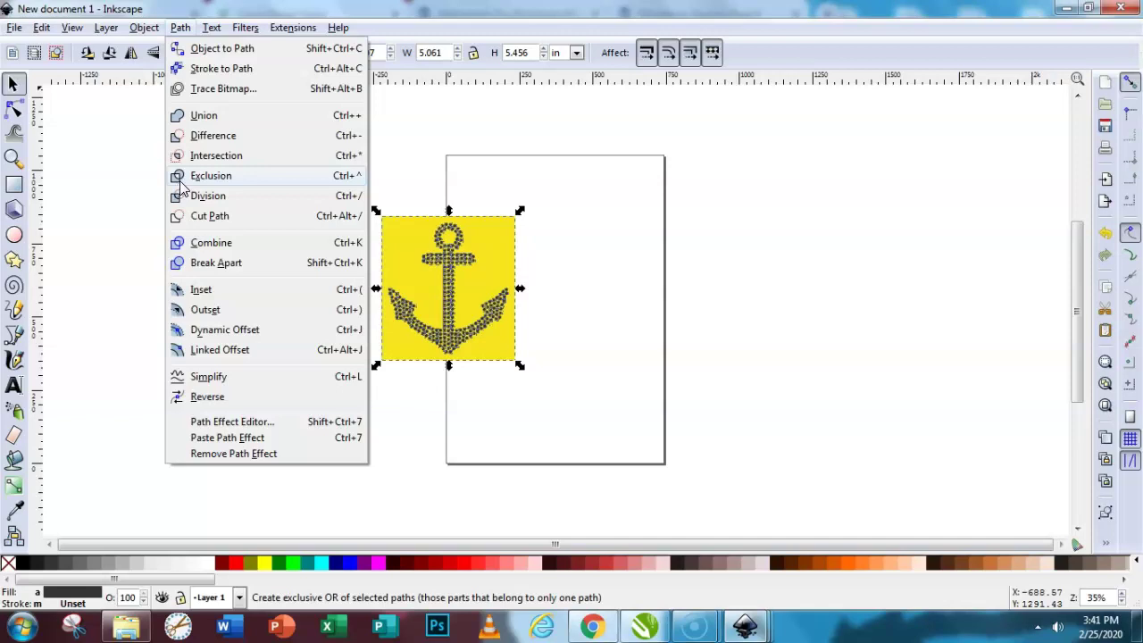
{"action": "left_click", "coordinate": [206, 177]}
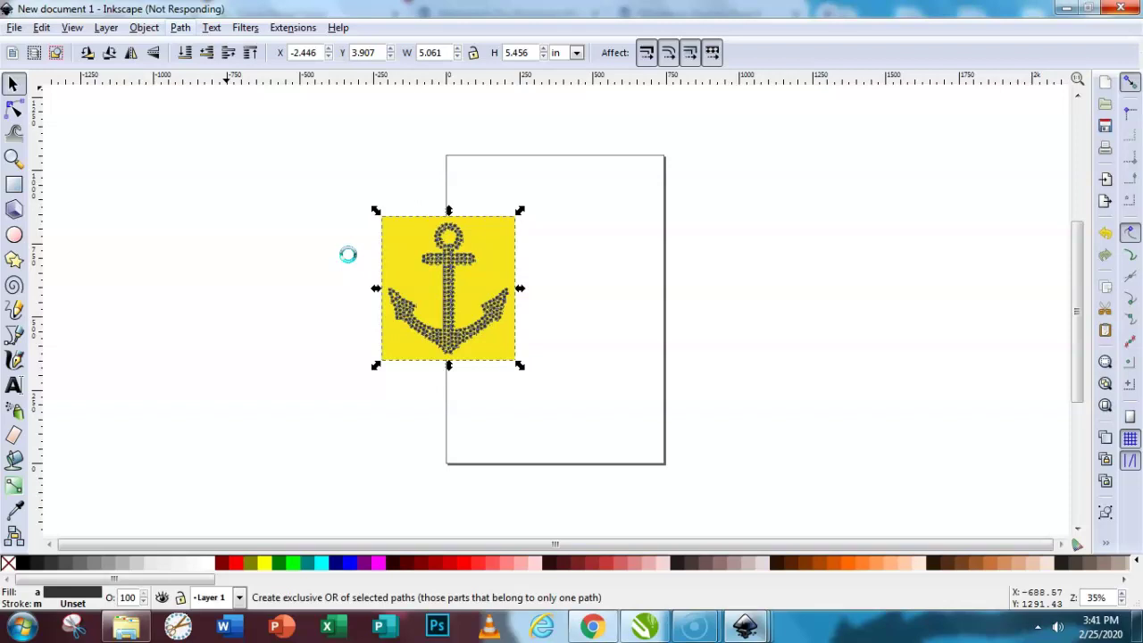
{"action": "left_click", "coordinate": [446, 109]}
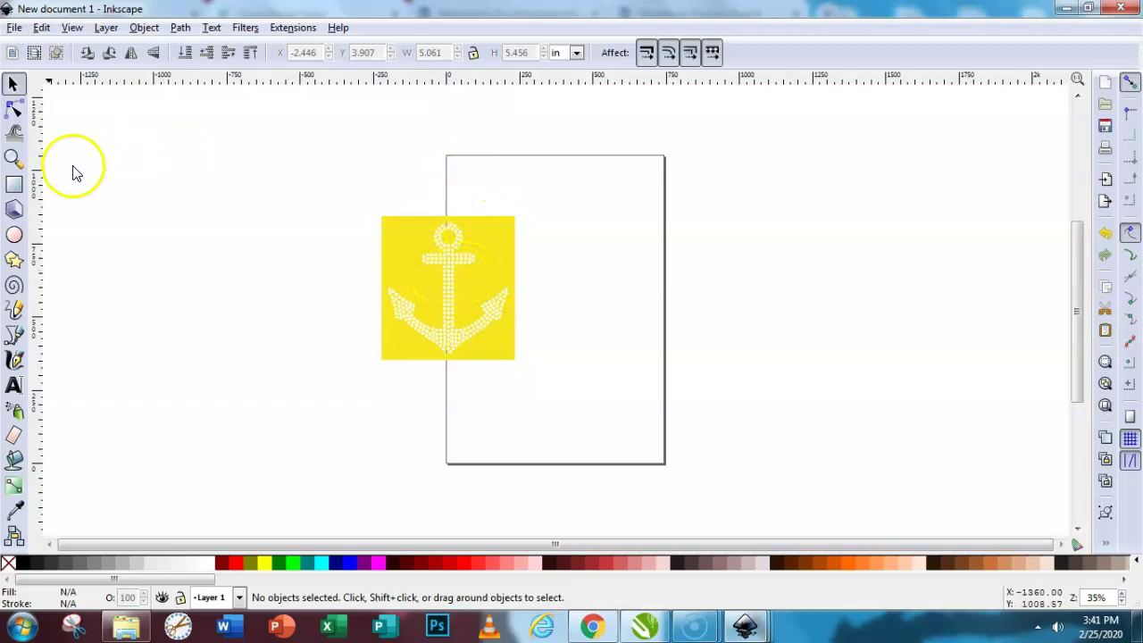
{"action": "left_click", "coordinate": [14, 158]}
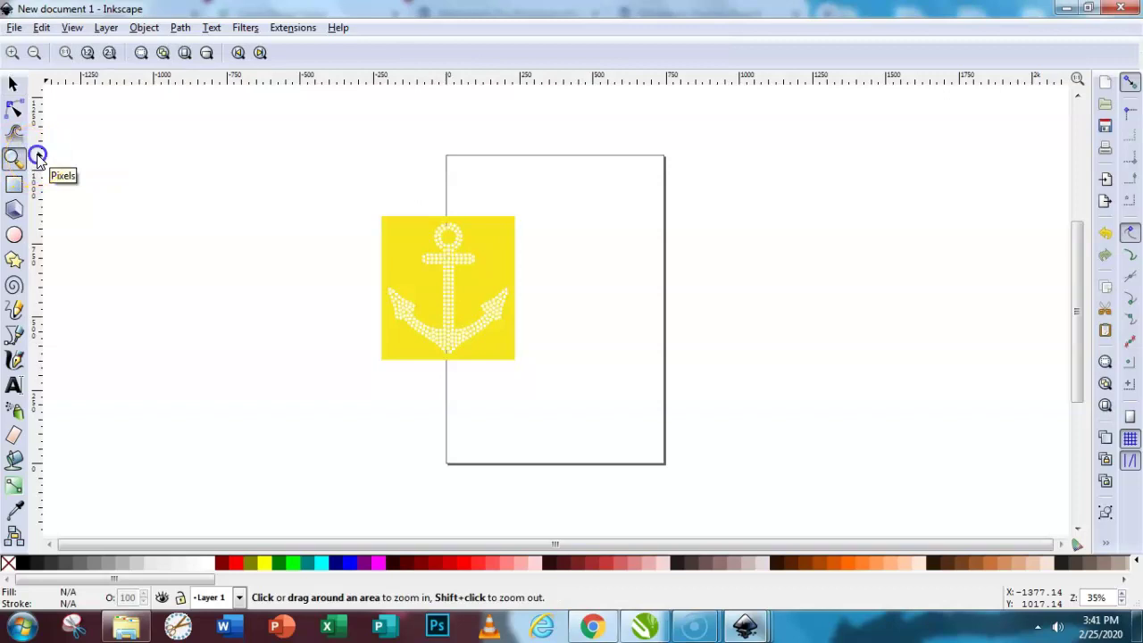
{"action": "left_click", "coordinate": [386, 264]}
{"action": "left_click", "coordinate": [388, 264]}
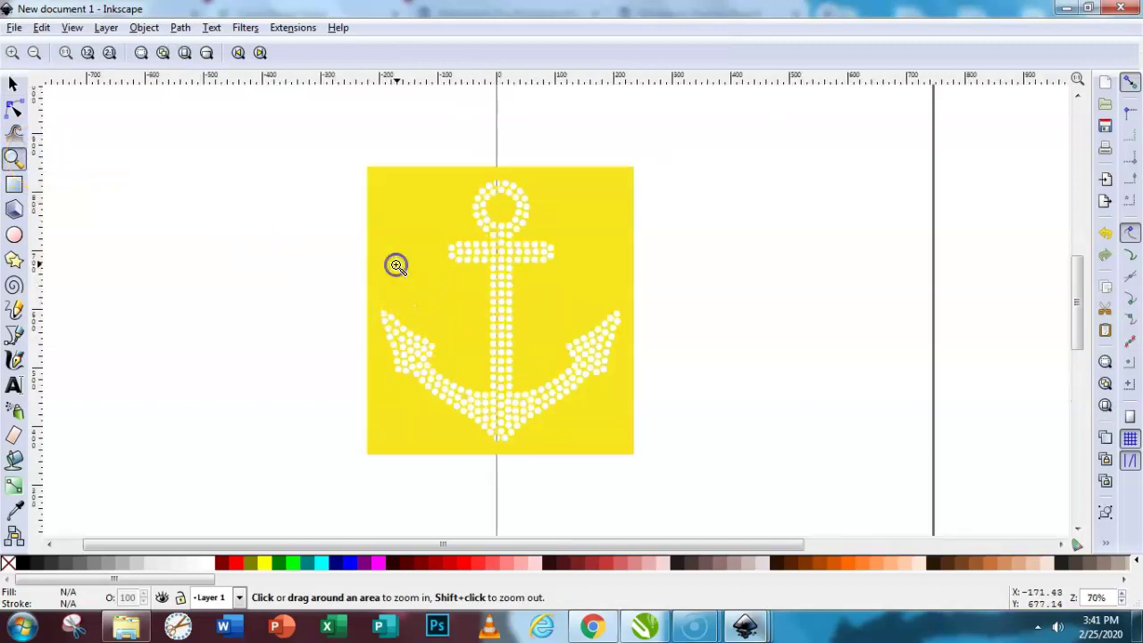
{"action": "left_click", "coordinate": [390, 263]}
{"action": "left_click_drag", "start_coordinate": [656, 544], "coordinate": [736, 571]}
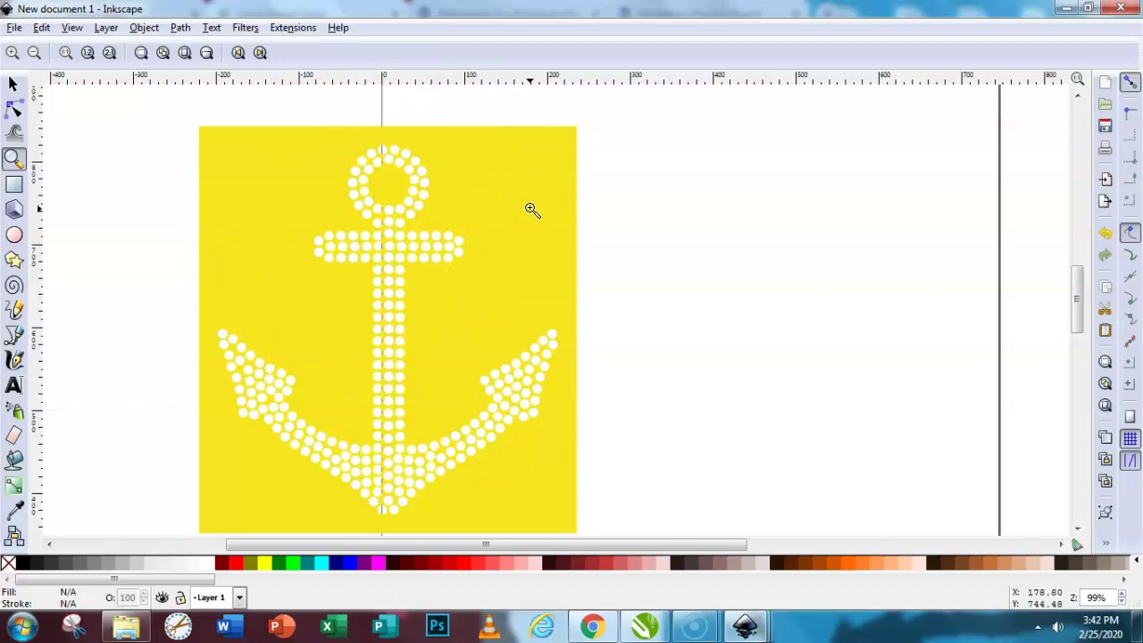
Step: Minimize Inkscape to return to Cricut Design Space and browse for an image file to upload
{"action": "left_click", "coordinate": [14, 30]}
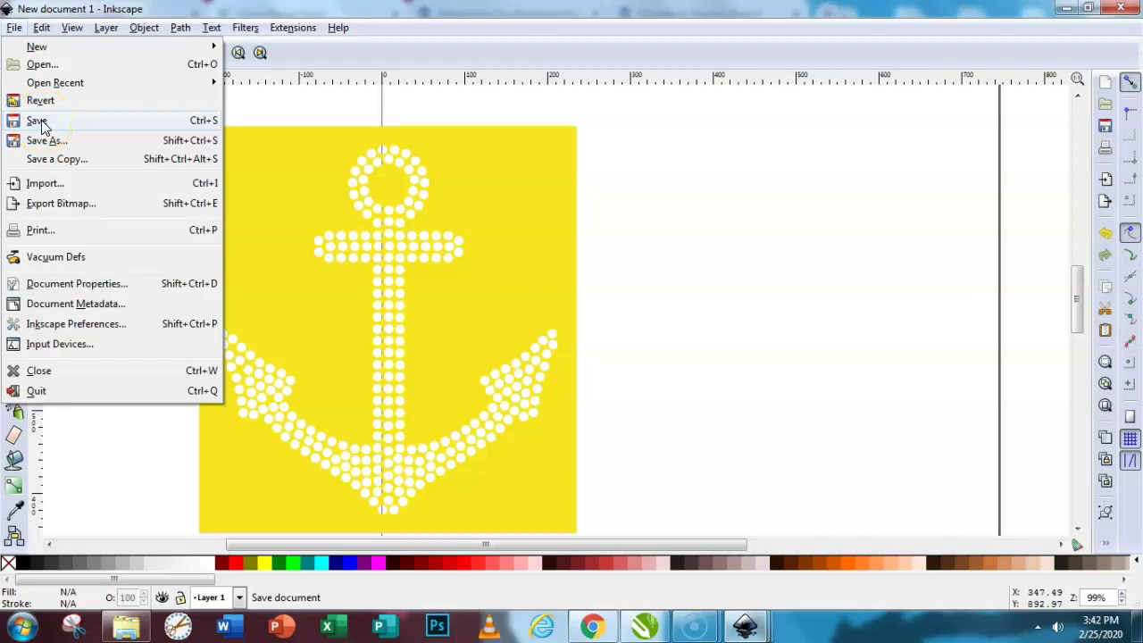
{"action": "left_click", "coordinate": [1124, 13]}
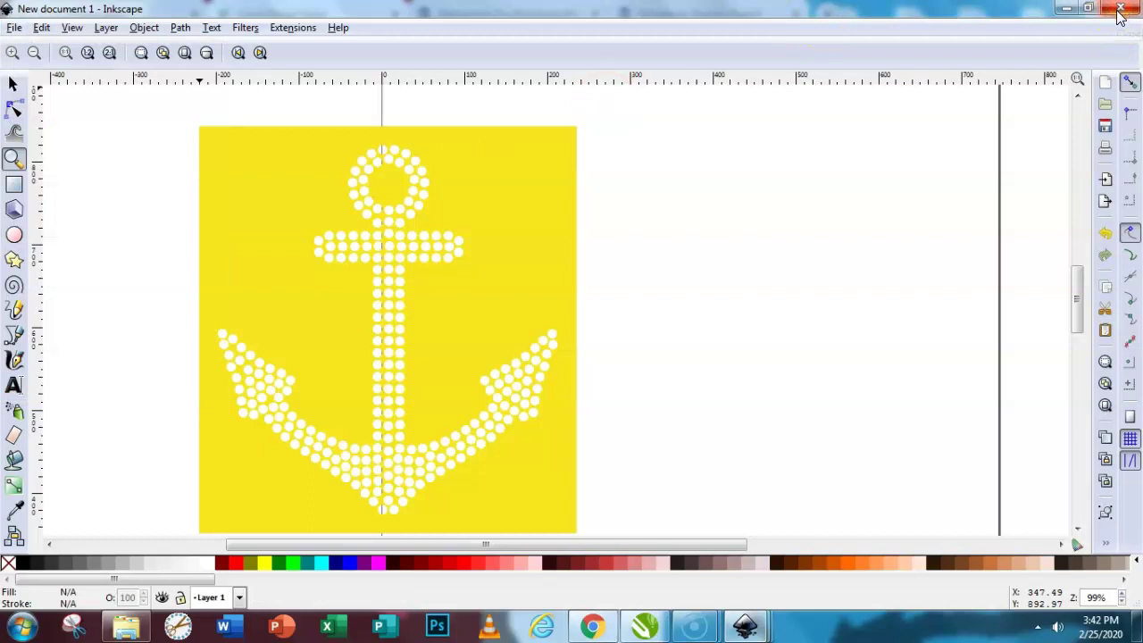
{"action": "left_click", "coordinate": [1069, 8]}
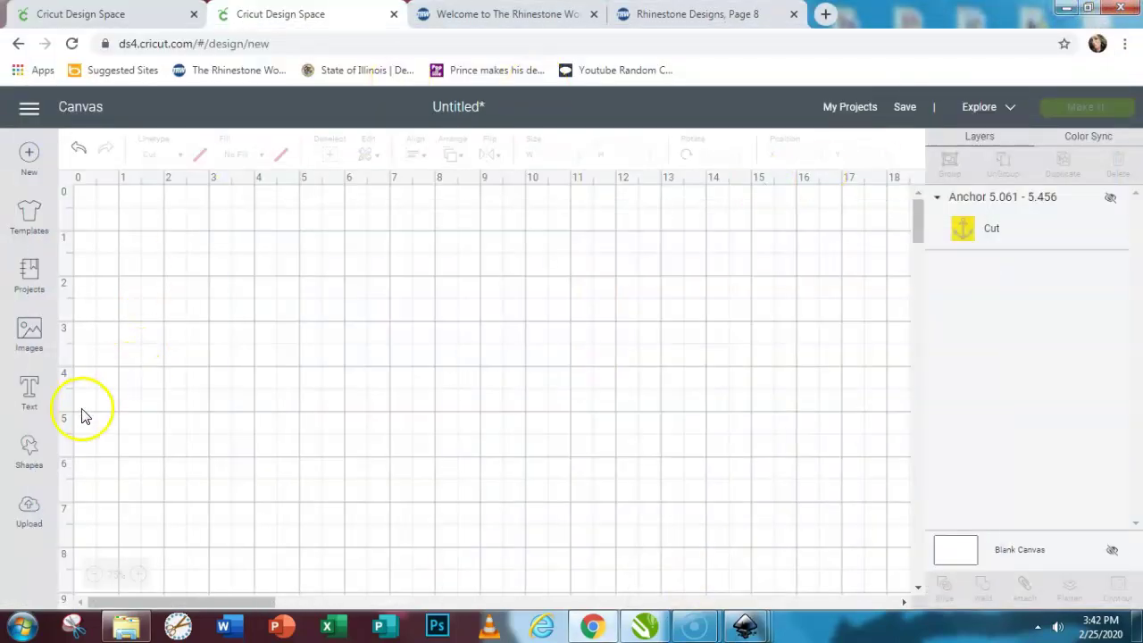
{"action": "left_click", "coordinate": [27, 511]}
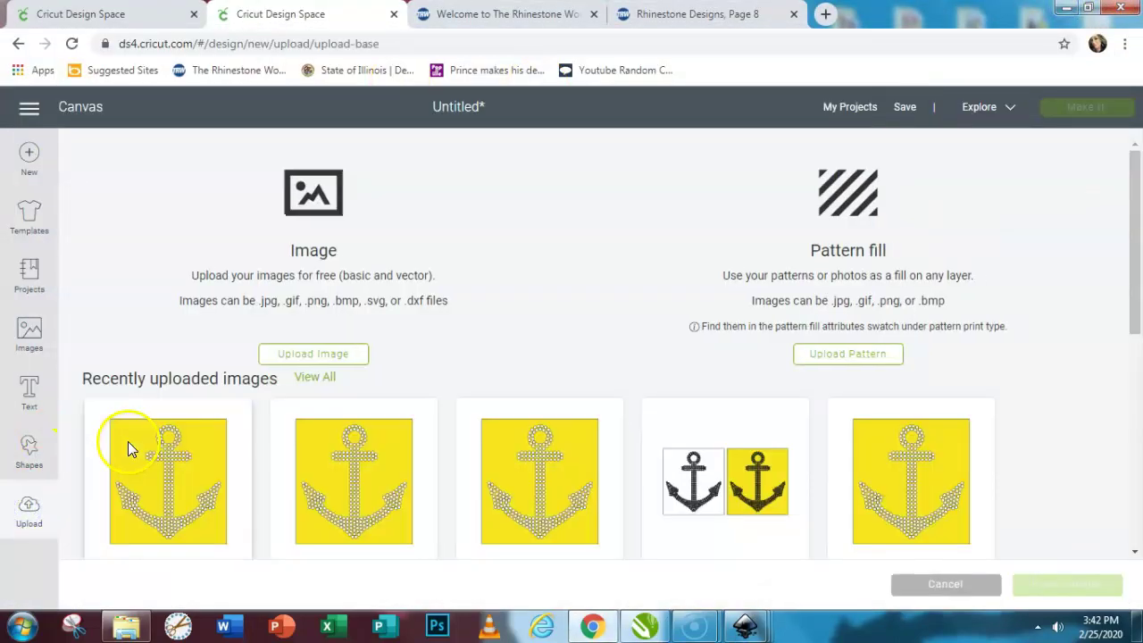
{"action": "left_click", "coordinate": [301, 352]}
{"action": "left_click", "coordinate": [595, 354]}
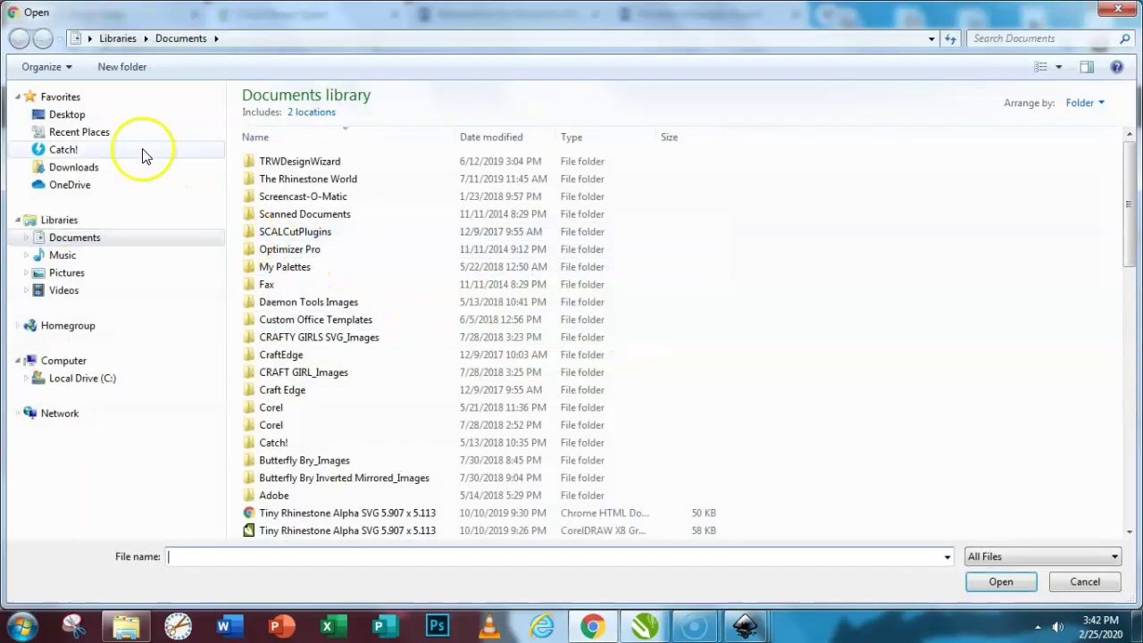
Step: Upload the INKSCAPE ANCHOR file from the Desktop and save it under the name INKSCAPE ANCHOR
{"action": "left_click", "coordinate": [70, 116]}
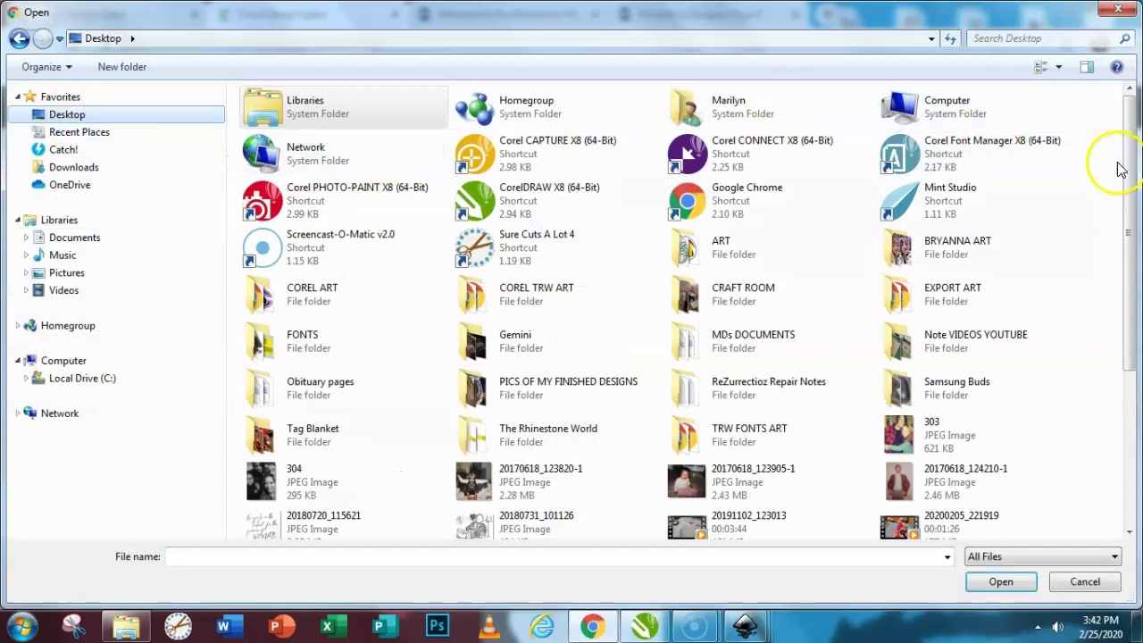
{"action": "scroll", "coordinate": [1120, 170], "scroll_direction": "down", "scroll_amount": 5}
{"action": "left_click", "coordinate": [758, 424]}
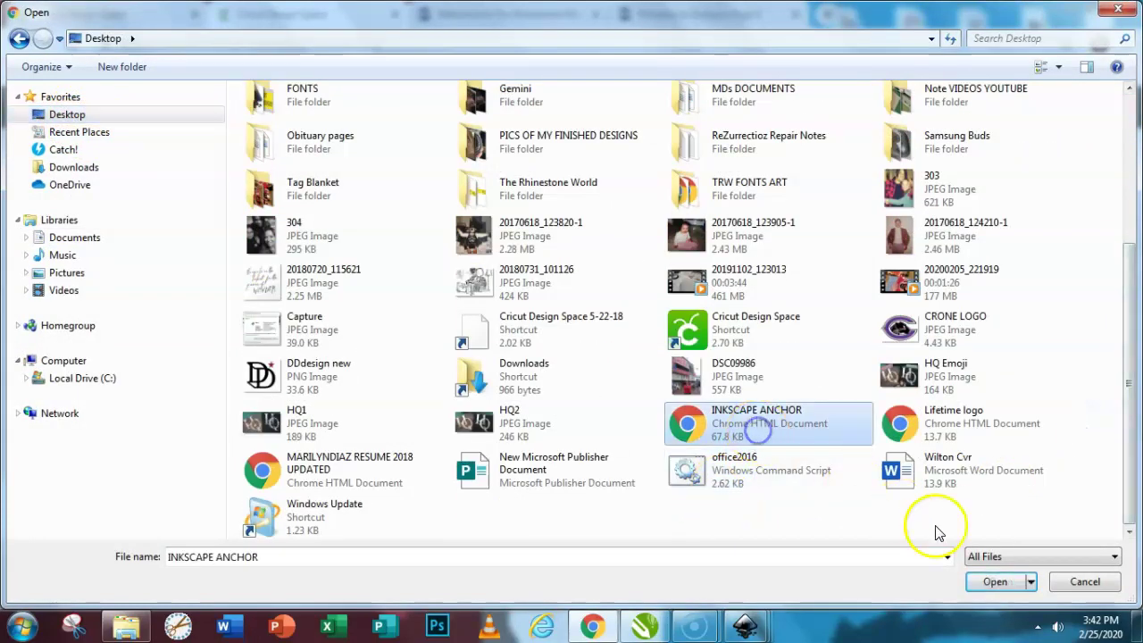
{"action": "left_click", "coordinate": [994, 581]}
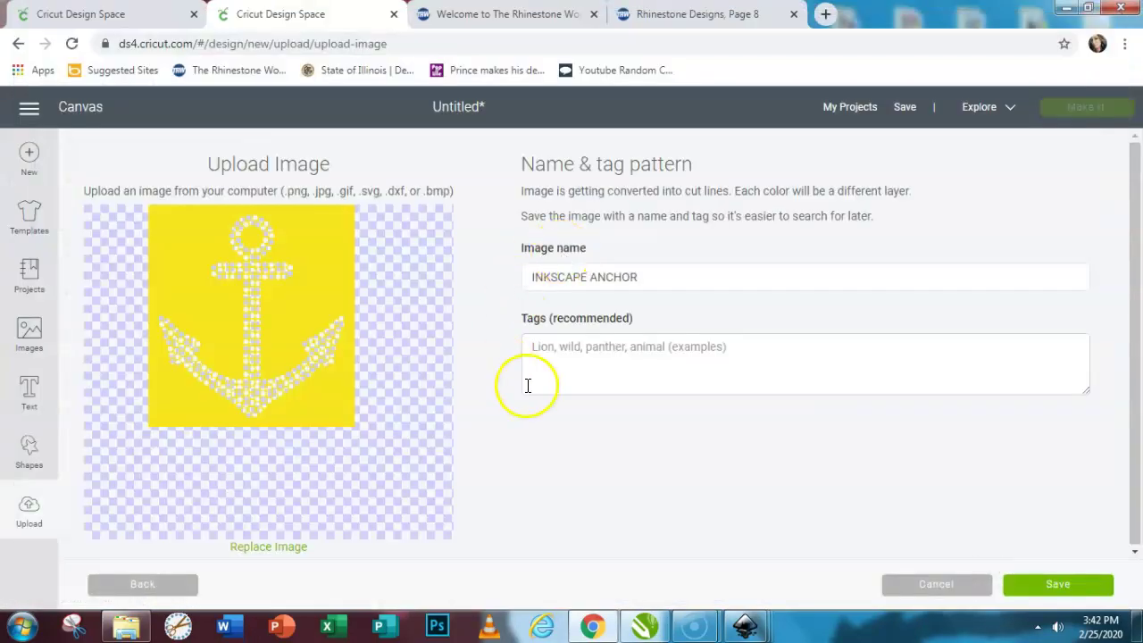
{"action": "left_click", "coordinate": [1066, 584]}
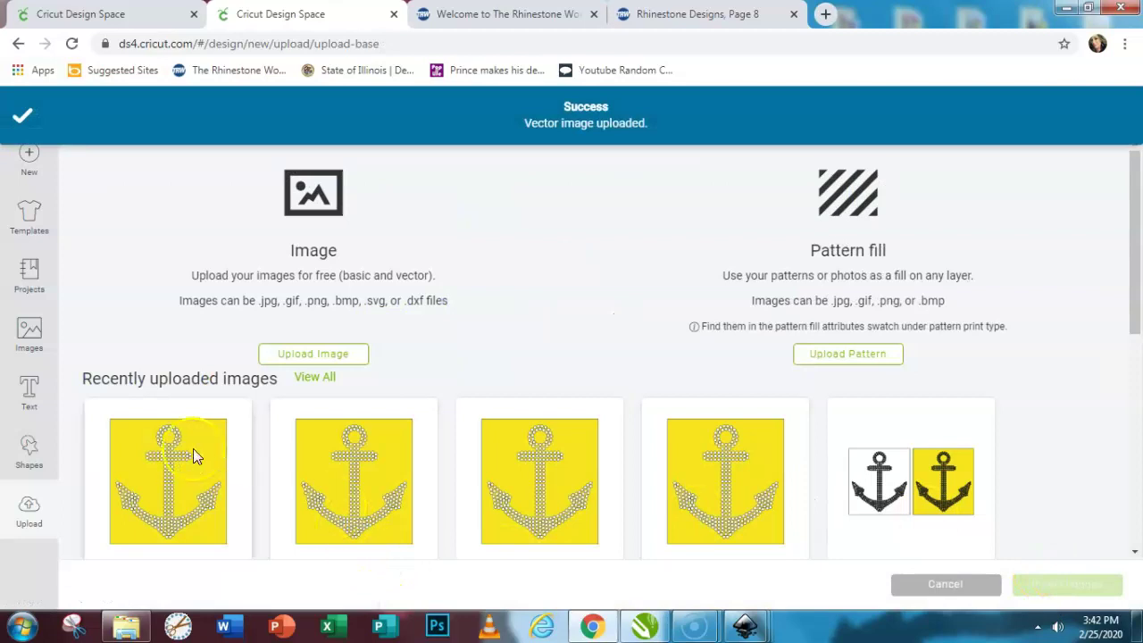
Step: Insert the newly uploaded INKSCAPE ANCHOR image and move it to about X 4.4, Y 1.193 on the canvas
{"action": "left_click", "coordinate": [180, 448]}
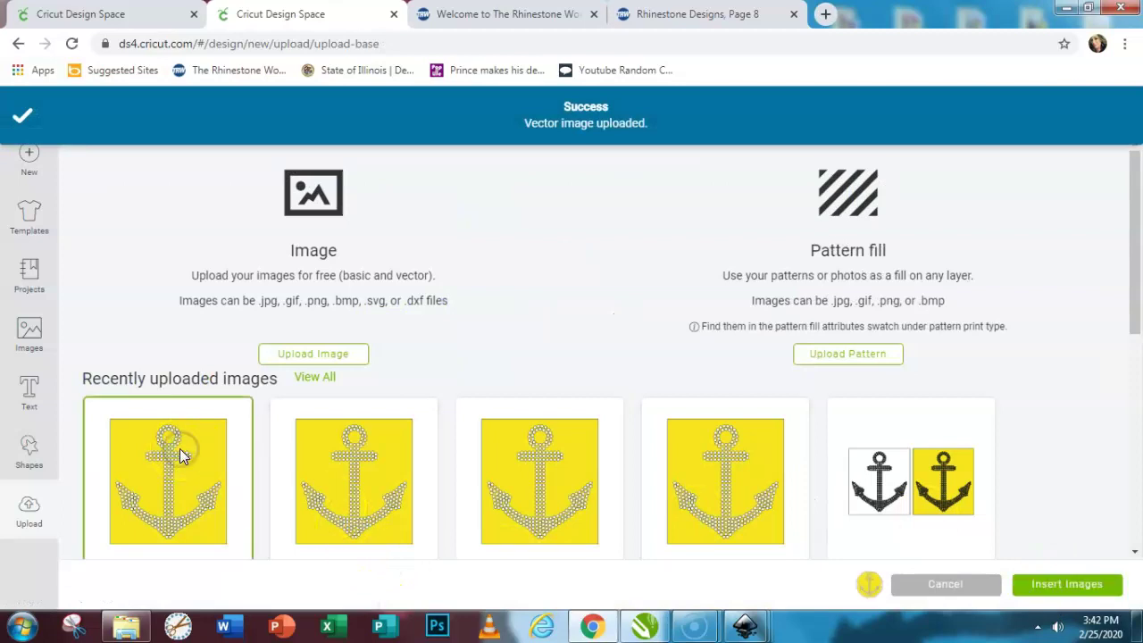
{"action": "left_click", "coordinate": [1072, 588]}
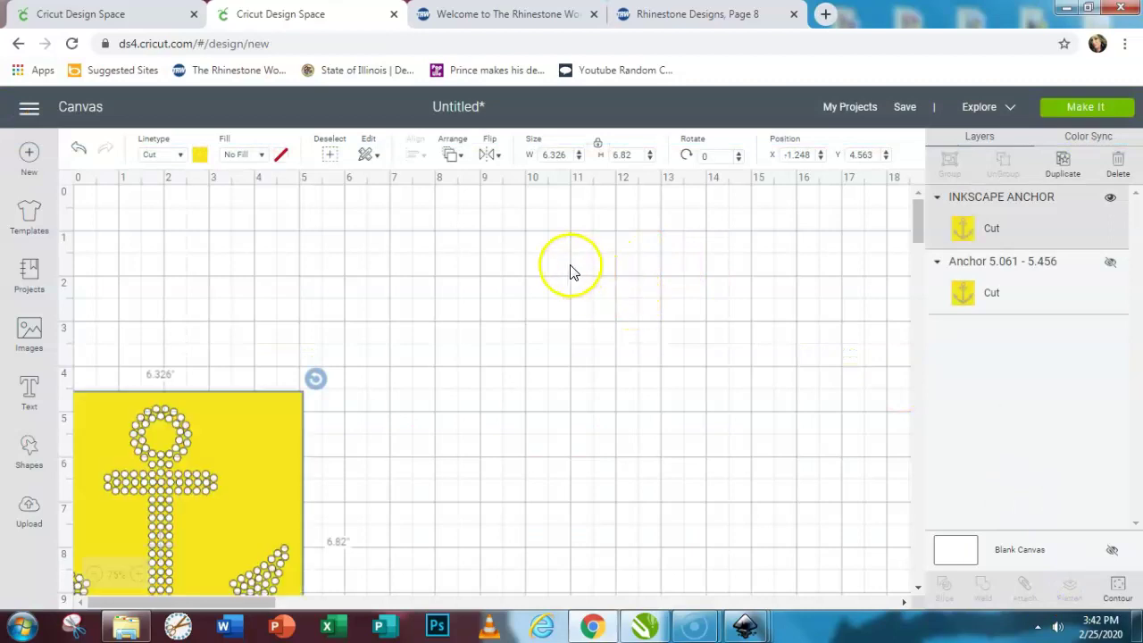
{"action": "left_click_drag", "start_coordinate": [262, 462], "coordinate": [519, 306]}
{"action": "left_click", "coordinate": [487, 336]}
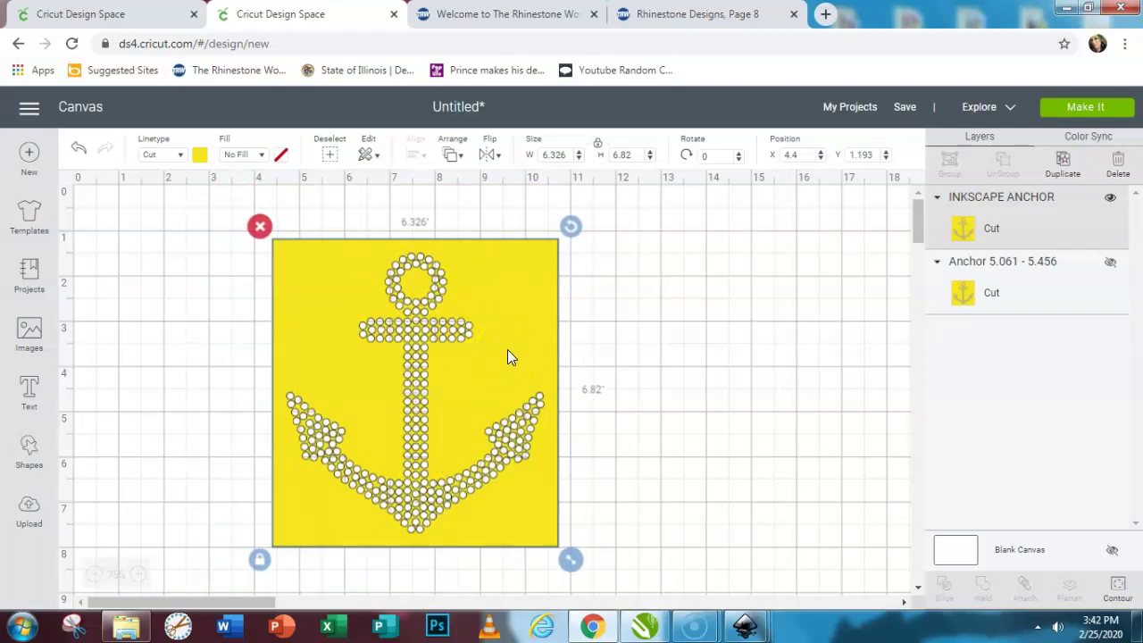
Step: Set the INKSCAPE ANCHOR's width to 5.061 inches with proportions locked and move it to the canvas origin
{"action": "left_click", "coordinate": [559, 156]}
{"action": "double_click", "coordinate": [561, 154]}
{"action": "type", "text": "061"}
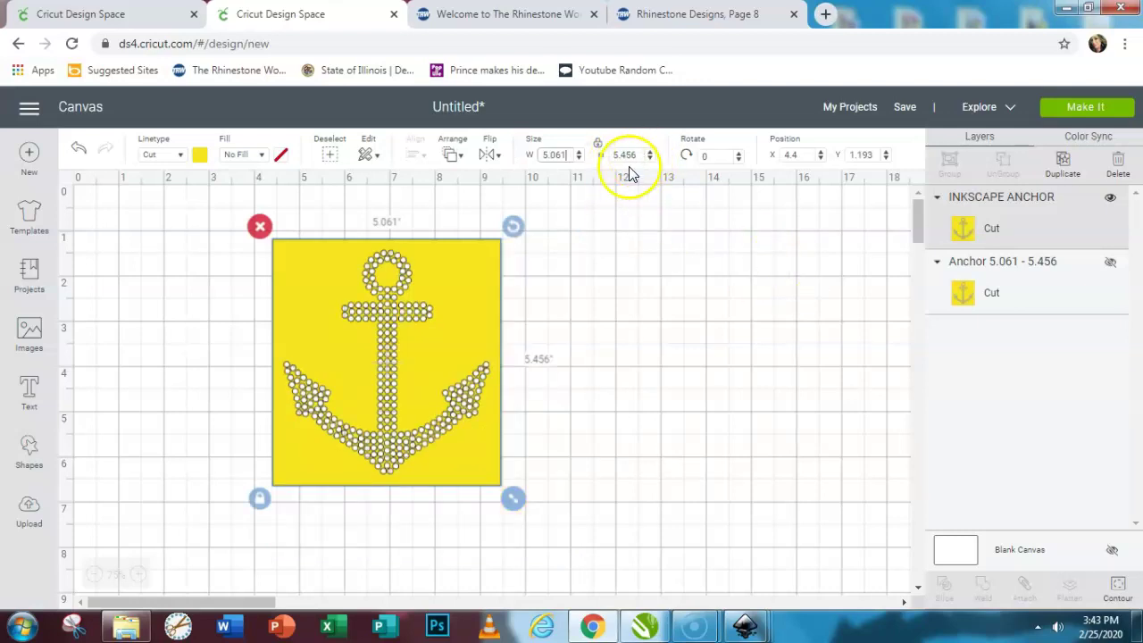
{"action": "left_click_drag", "start_coordinate": [467, 324], "coordinate": [275, 265]}
{"action": "left_click", "coordinate": [401, 292]}
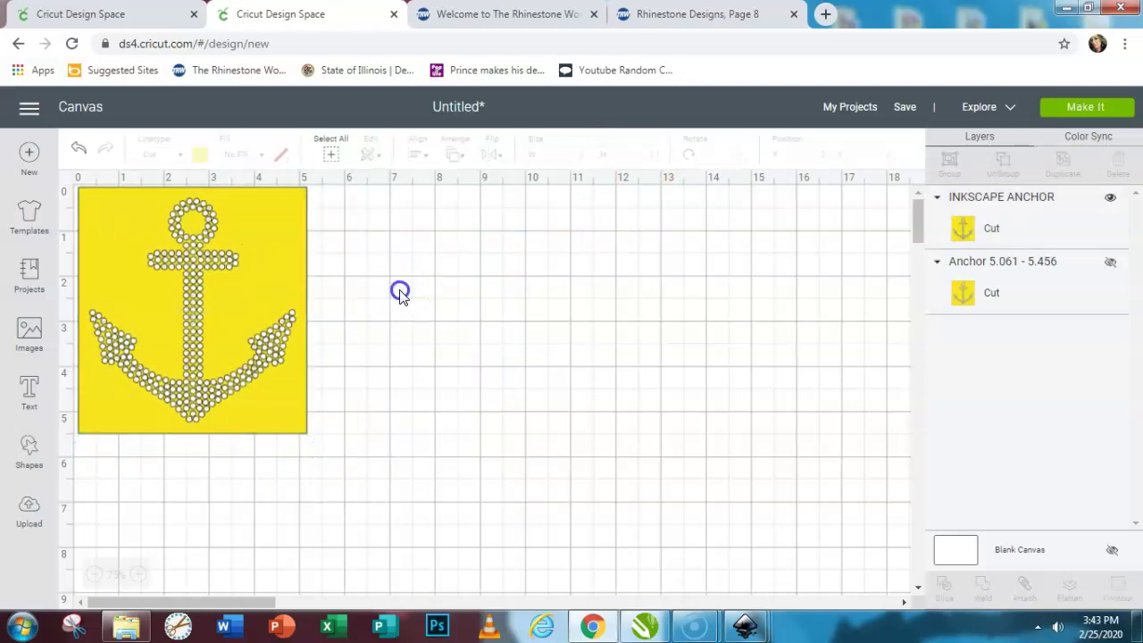
Step: Show the Anchor 5.061 - 5.456 layer and place the INKSCAPE ANCHOR directly beside it, at about X 5.437, Y 0.056
{"action": "left_click", "coordinate": [1108, 270]}
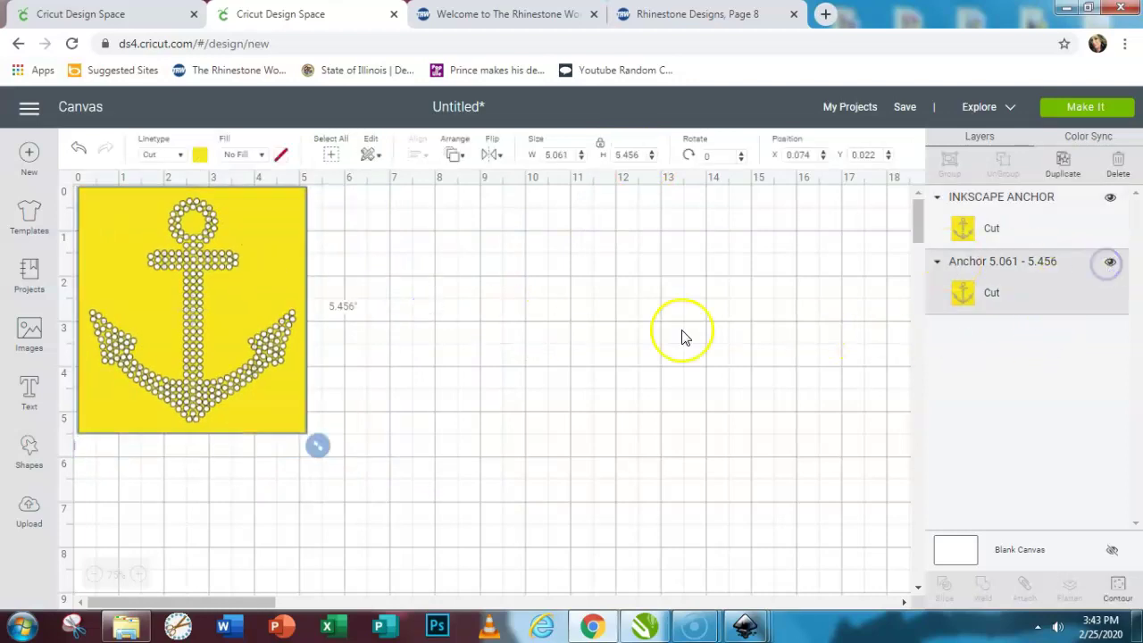
{"action": "left_click_drag", "start_coordinate": [288, 419], "coordinate": [542, 409]}
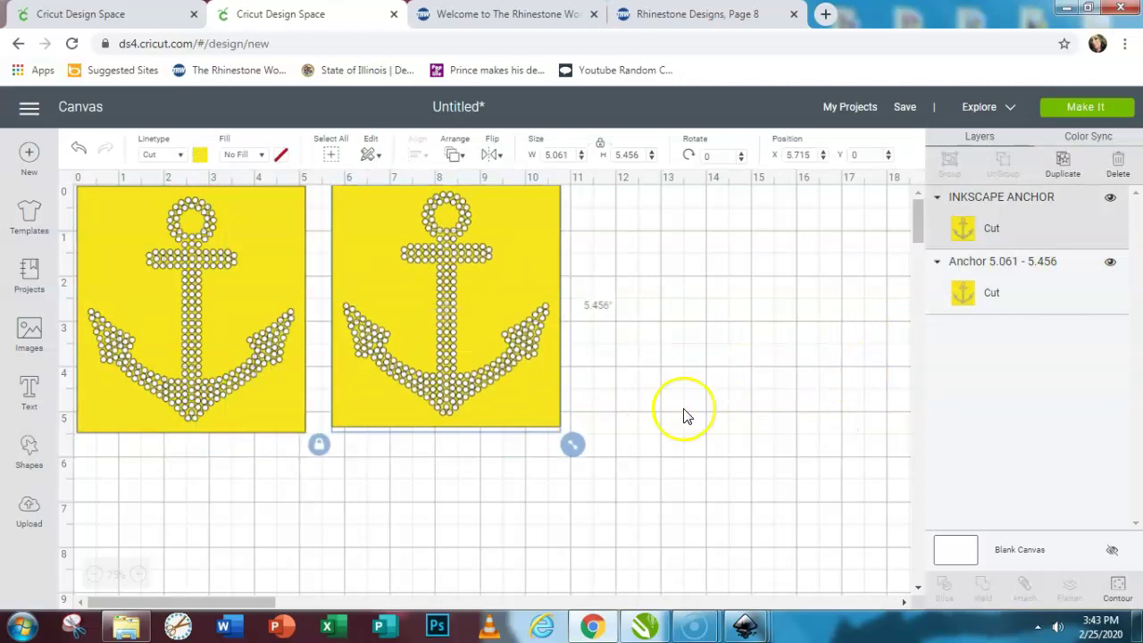
{"action": "left_click_drag", "start_coordinate": [369, 282], "coordinate": [353, 279]}
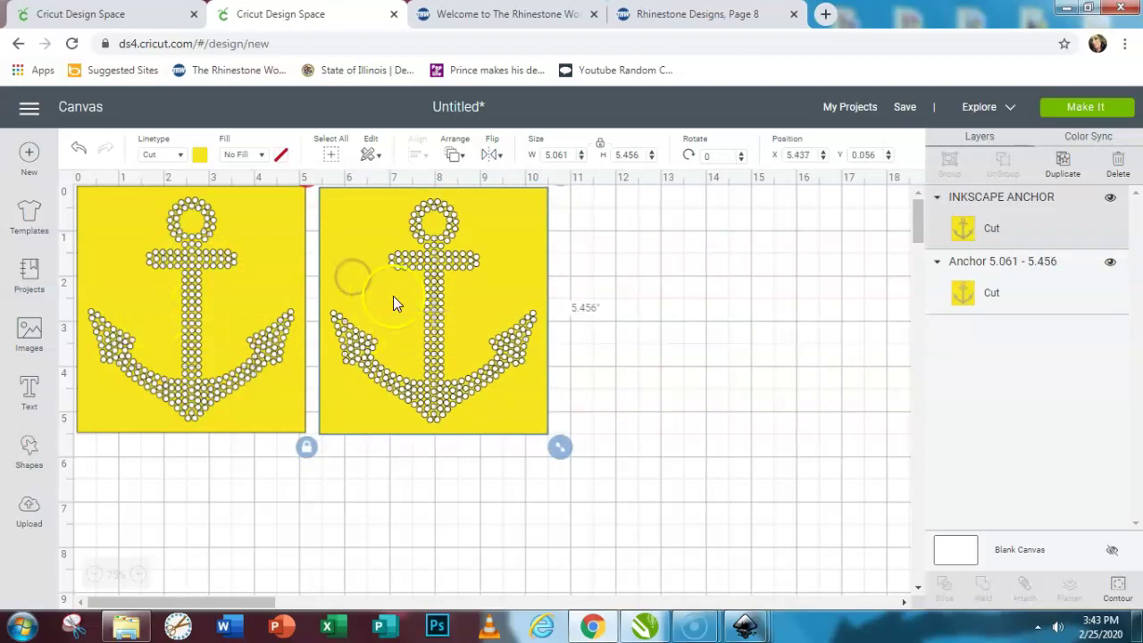
Step: Hide both anchor layers and insert the recently uploaded image containing the black and yellow anchors
{"action": "left_click", "coordinate": [1110, 198]}
{"action": "left_click", "coordinate": [1111, 262]}
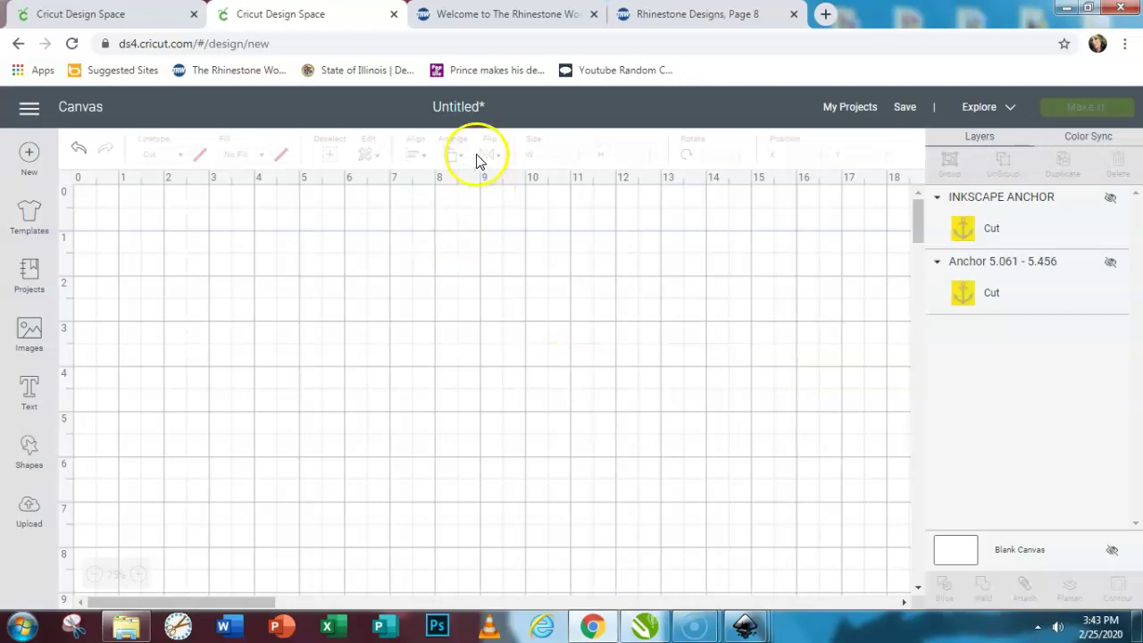
{"action": "left_click", "coordinate": [27, 511]}
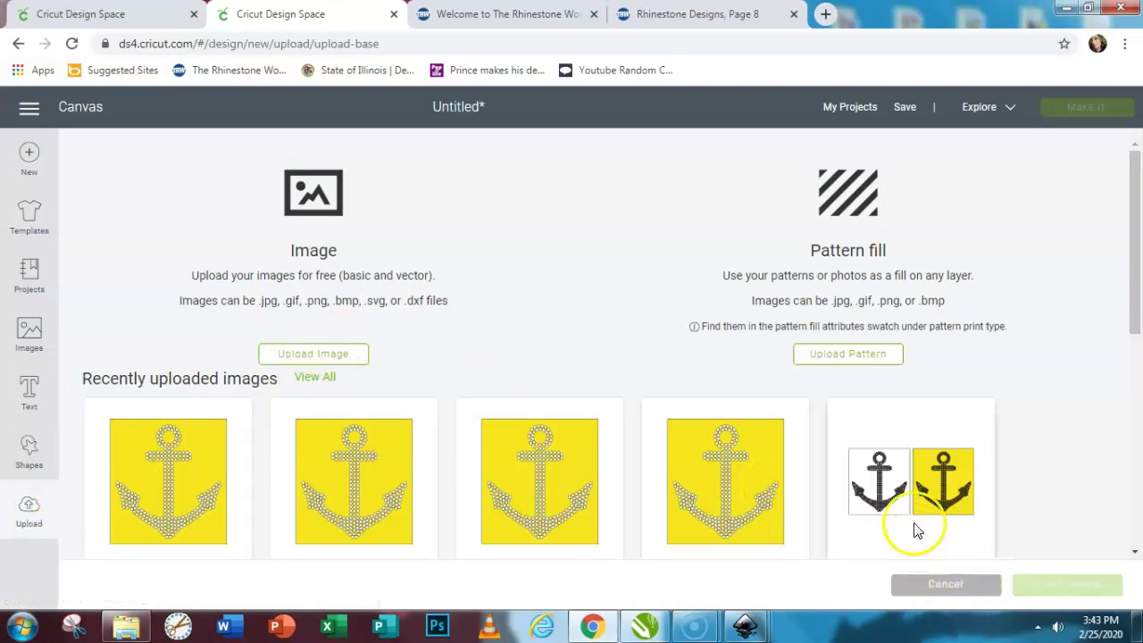
{"action": "left_click", "coordinate": [911, 480]}
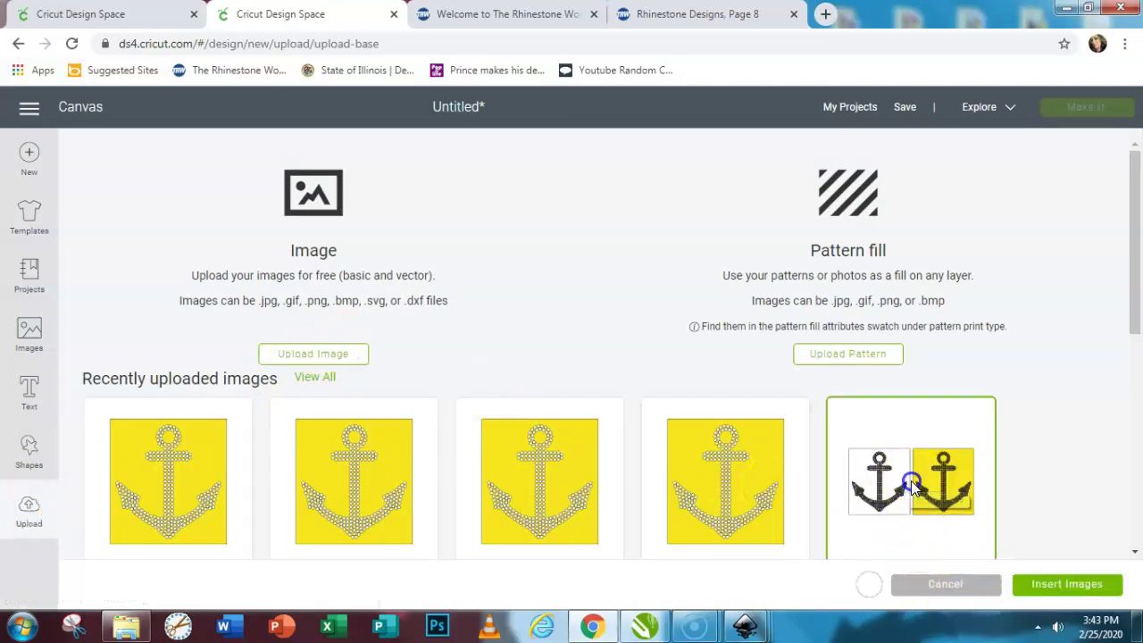
{"action": "left_click", "coordinate": [1081, 596]}
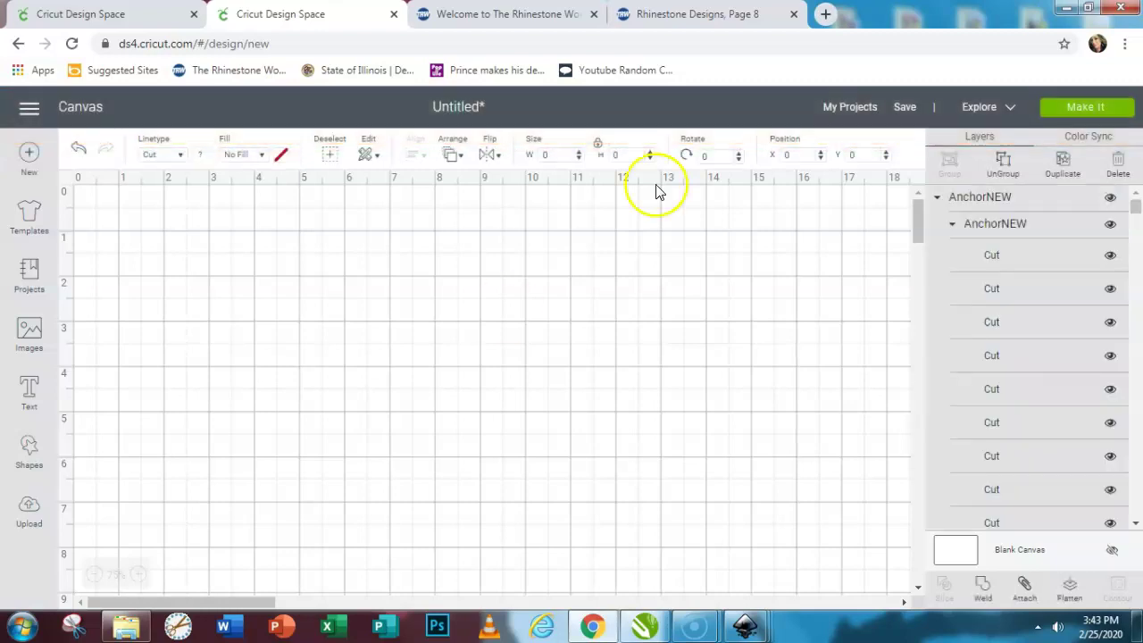
Step: Ungroup the inserted AnchorNEW image and inspect the black and yellow anchors on the canvas
{"action": "left_click", "coordinate": [987, 284]}
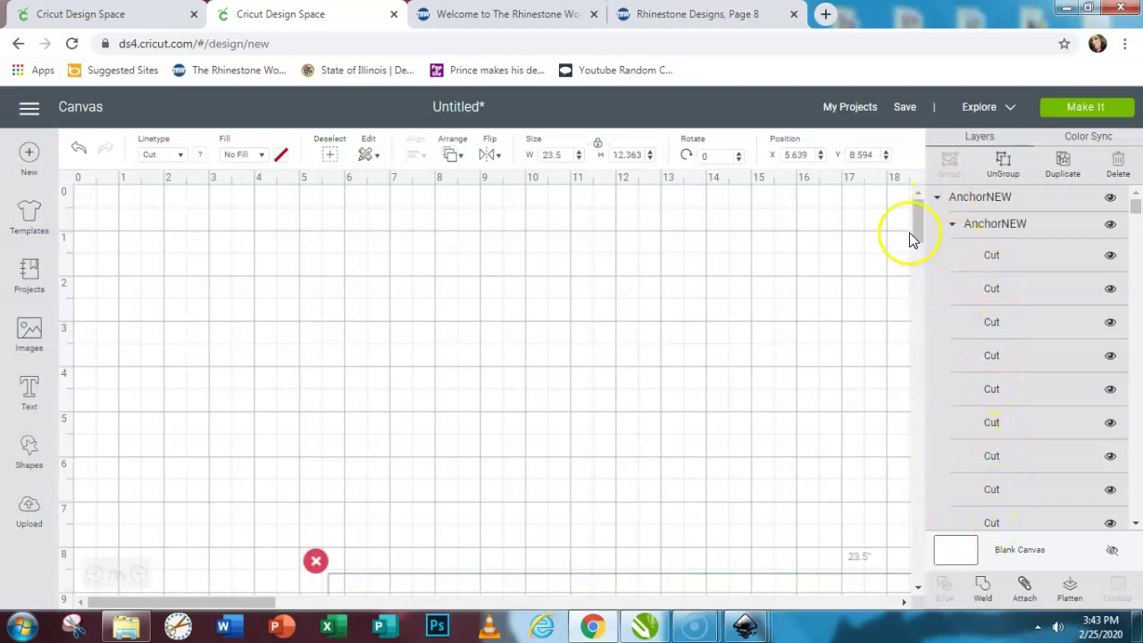
{"action": "left_click_drag", "start_coordinate": [917, 212], "coordinate": [919, 247]}
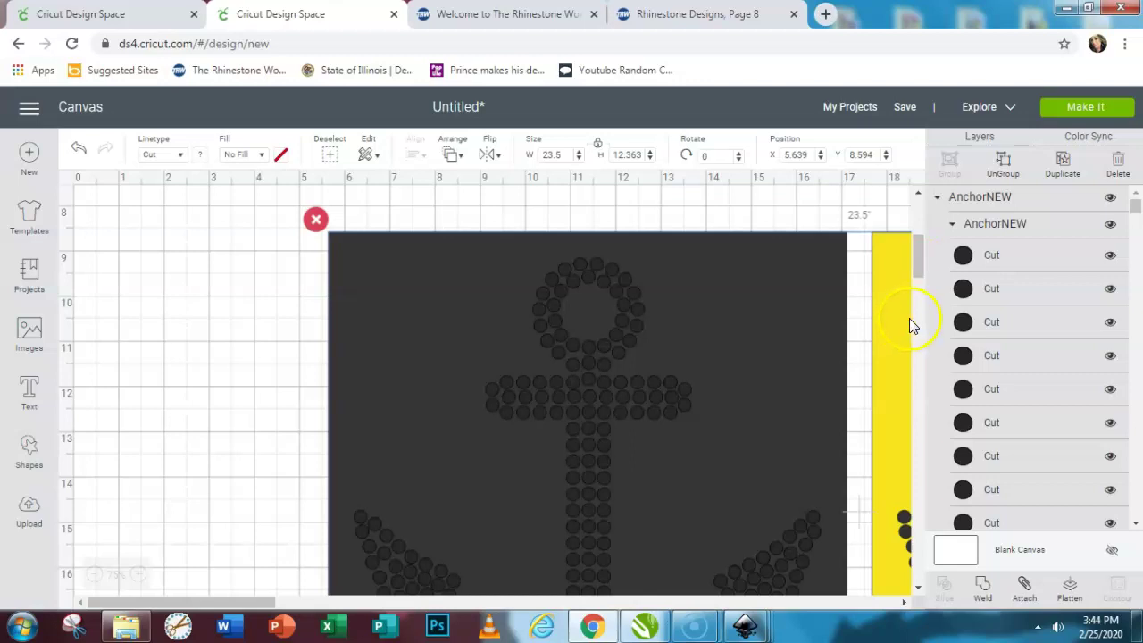
{"action": "left_click_drag", "start_coordinate": [263, 602], "coordinate": [309, 602]}
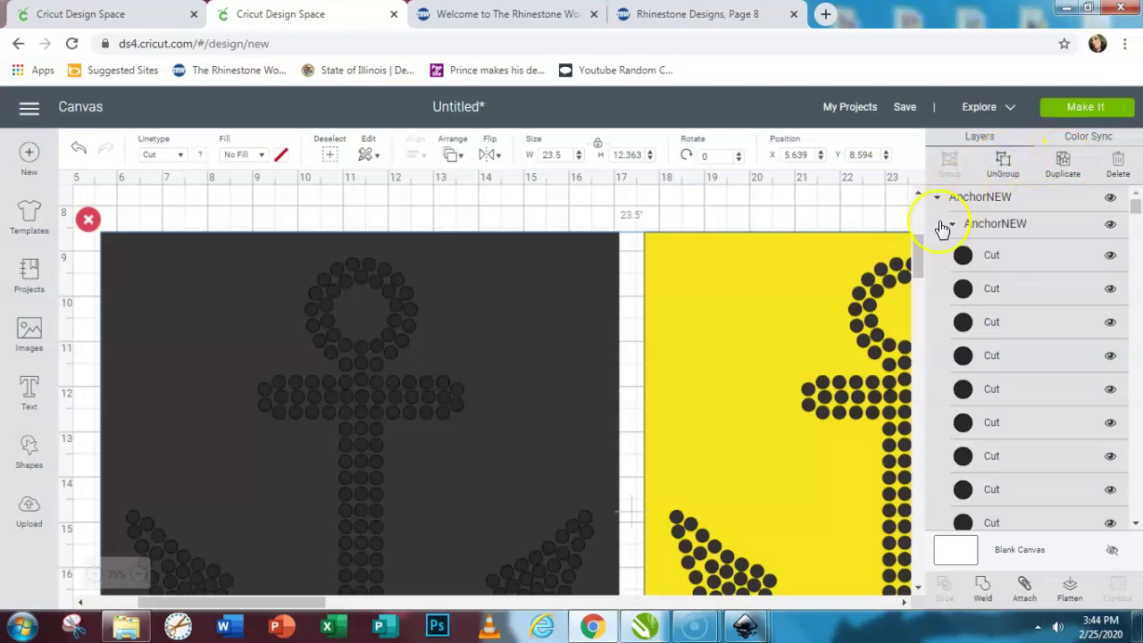
{"action": "mouse_move", "coordinate": [645, 626]}
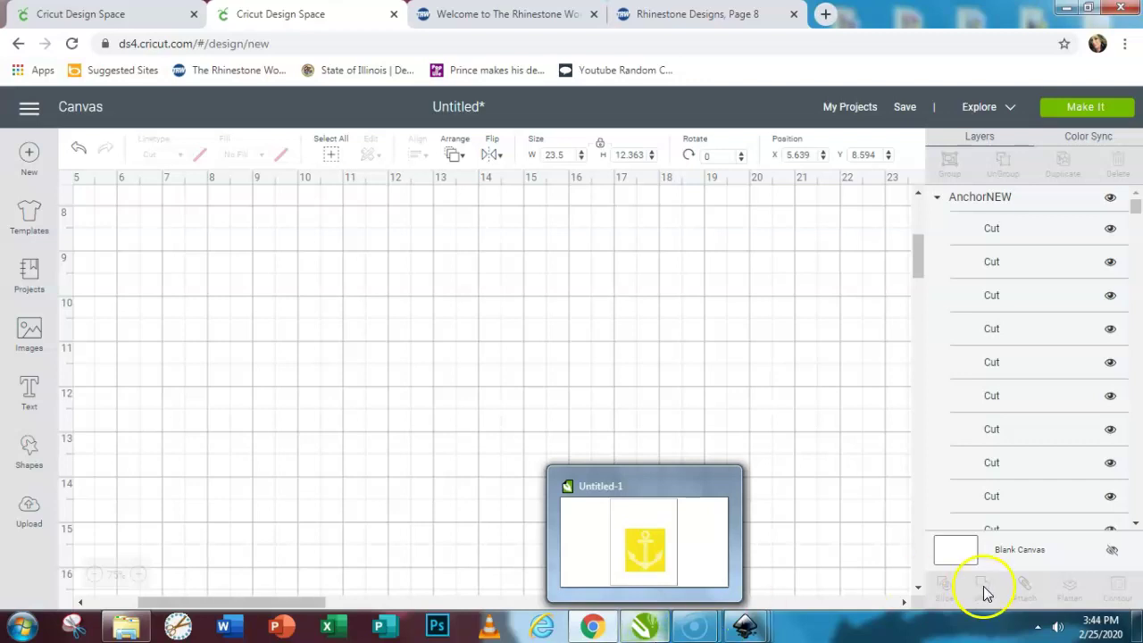
{"action": "left_click_drag", "start_coordinate": [915, 246], "coordinate": [920, 305]}
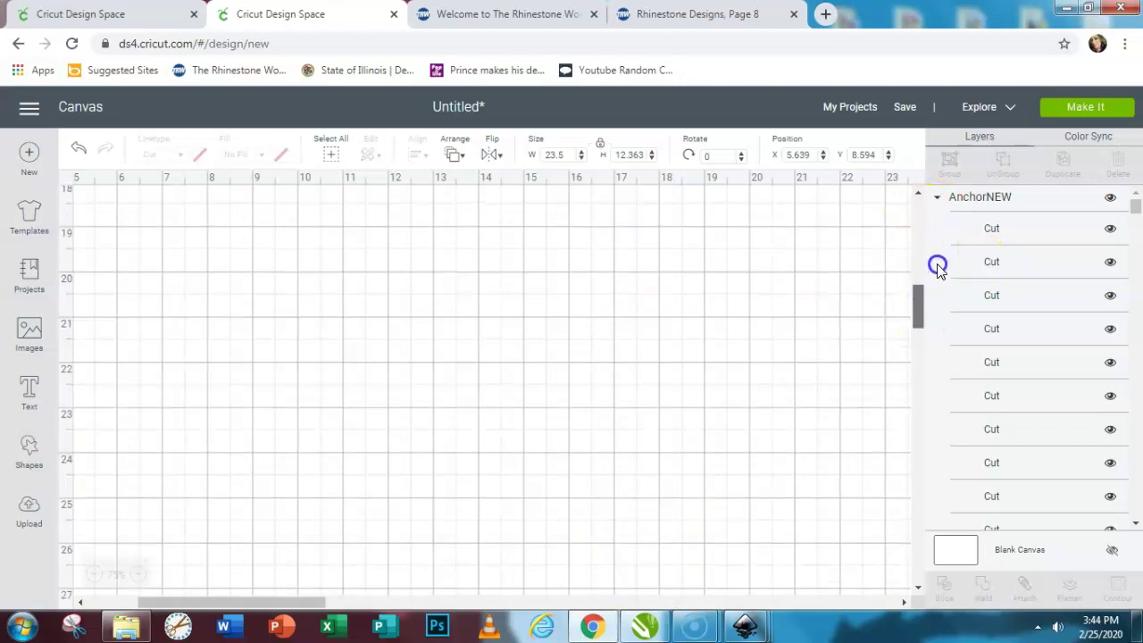
{"action": "left_click", "coordinate": [753, 378]}
{"action": "scroll", "coordinate": [753, 384], "scroll_direction": "up", "scroll_amount": 5}
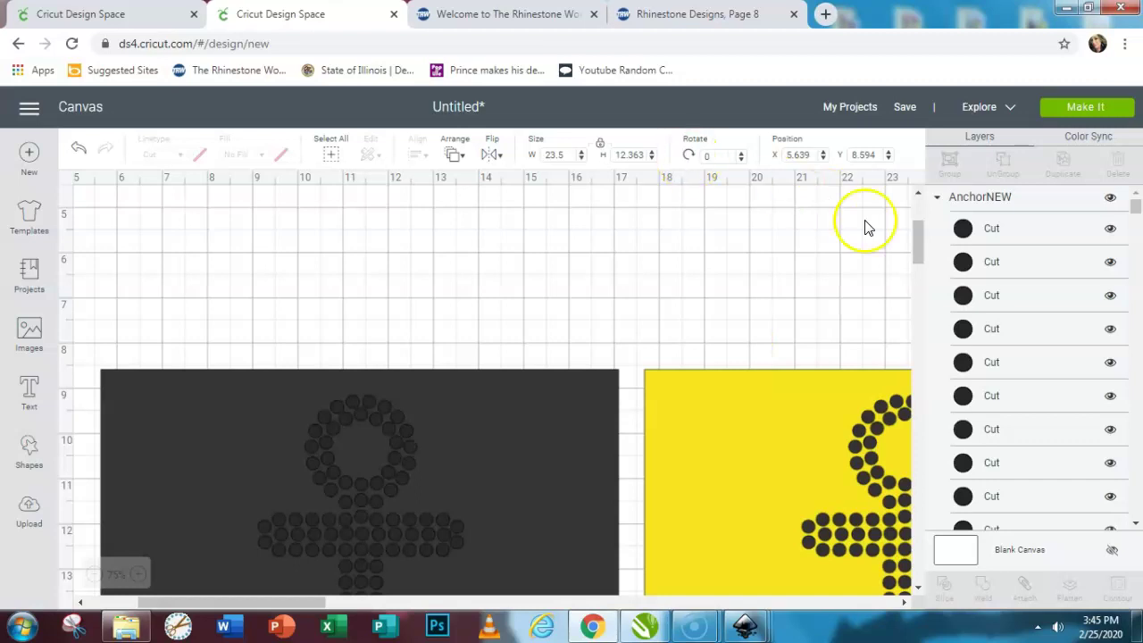
{"action": "left_click", "coordinate": [918, 246]}
{"action": "left_click_drag", "start_coordinate": [917, 244], "coordinate": [917, 272]}
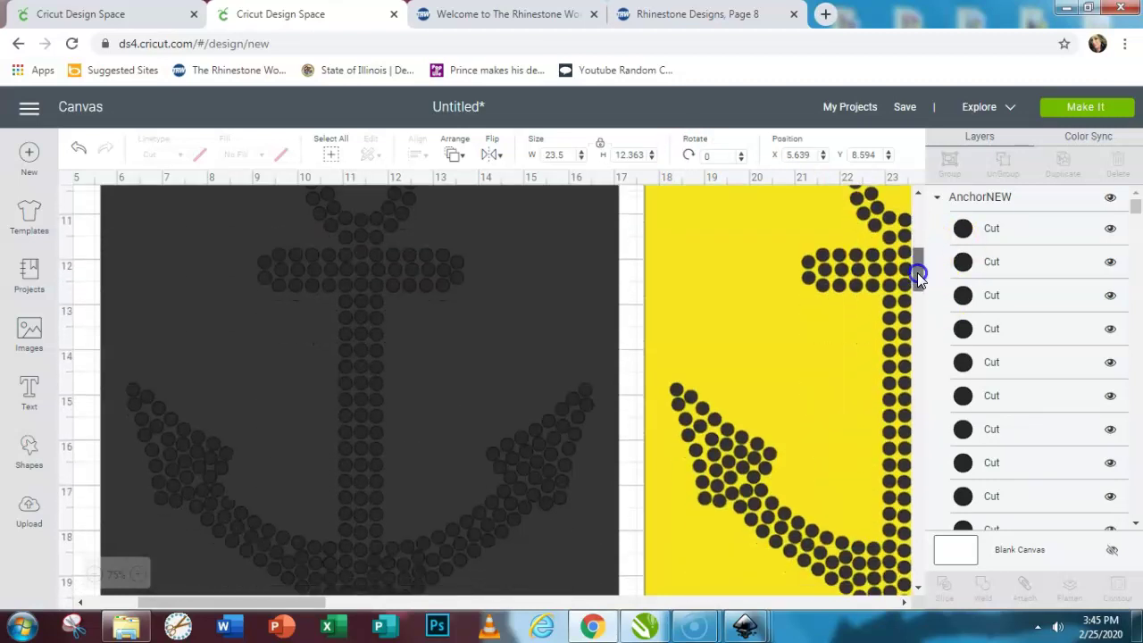
Step: Select the whole black anchor with its background and delete it, keeping the yellow anchor
{"action": "left_click", "coordinate": [97, 574]}
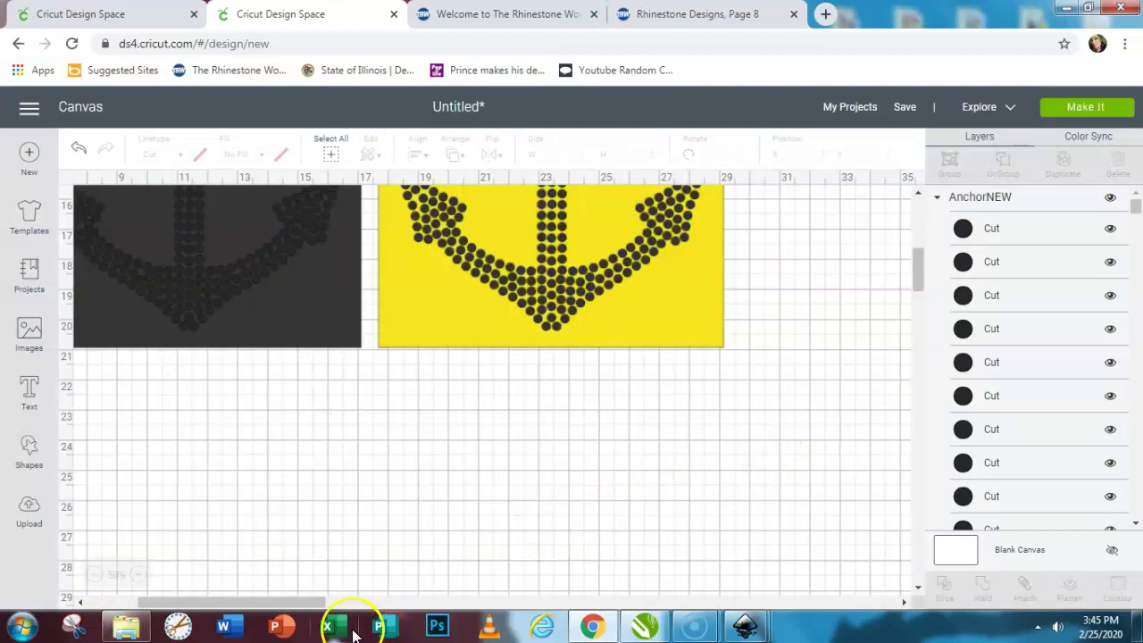
{"action": "left_click_drag", "start_coordinate": [268, 601], "coordinate": [218, 602]}
{"action": "left_click_drag", "start_coordinate": [919, 258], "coordinate": [924, 238]}
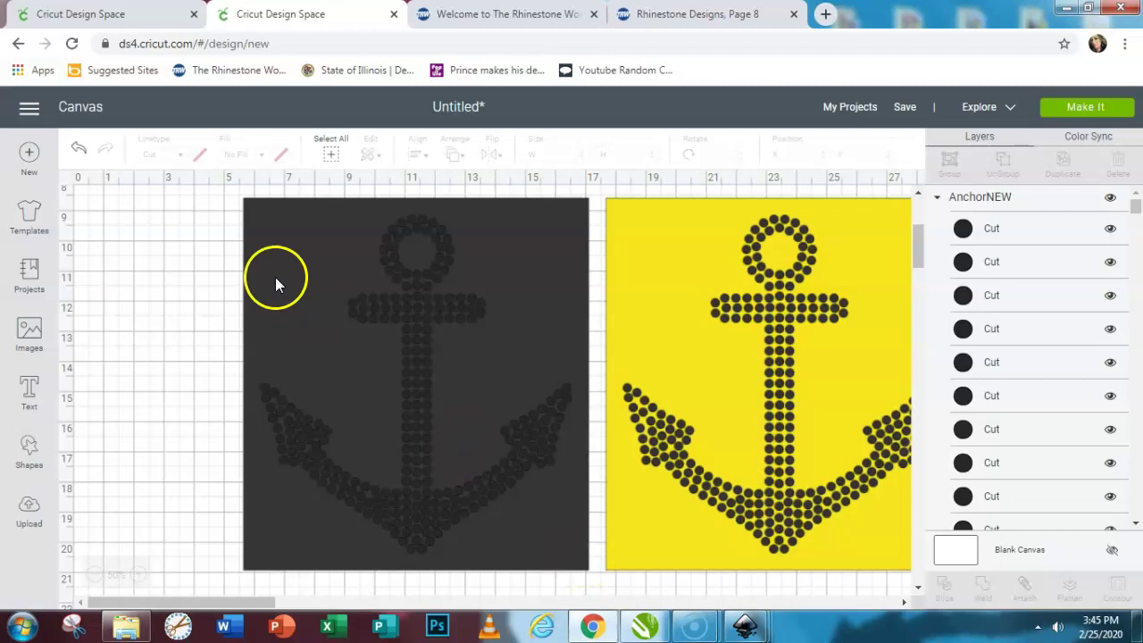
{"action": "left_click_drag", "start_coordinate": [398, 436], "coordinate": [600, 582]}
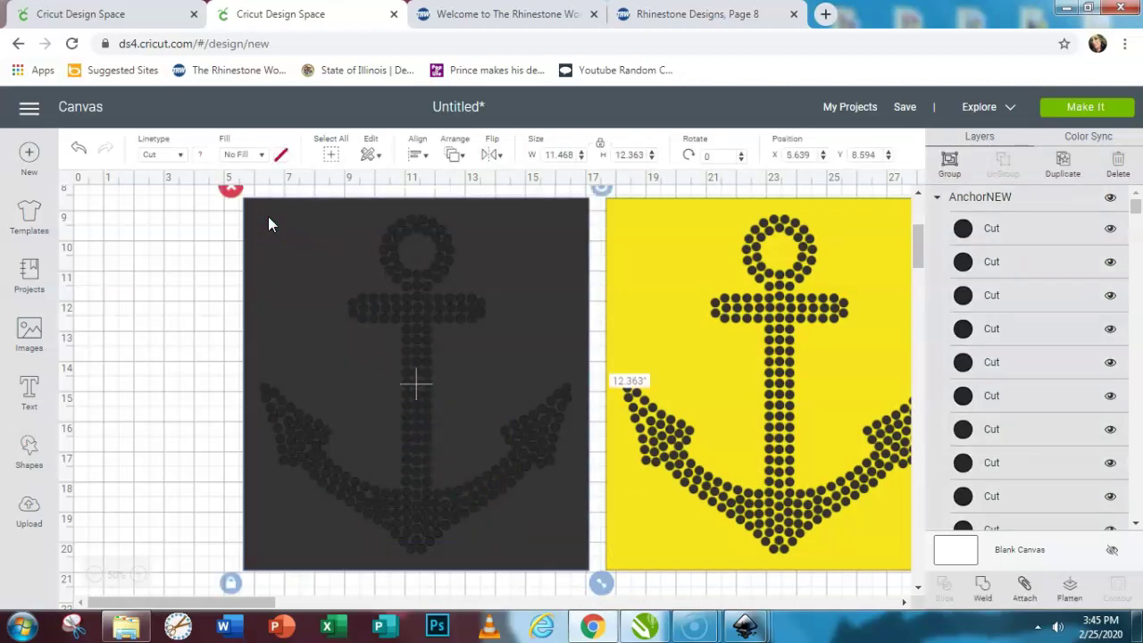
{"action": "scroll", "coordinate": [268, 225], "scroll_direction": "up", "scroll_amount": 1}
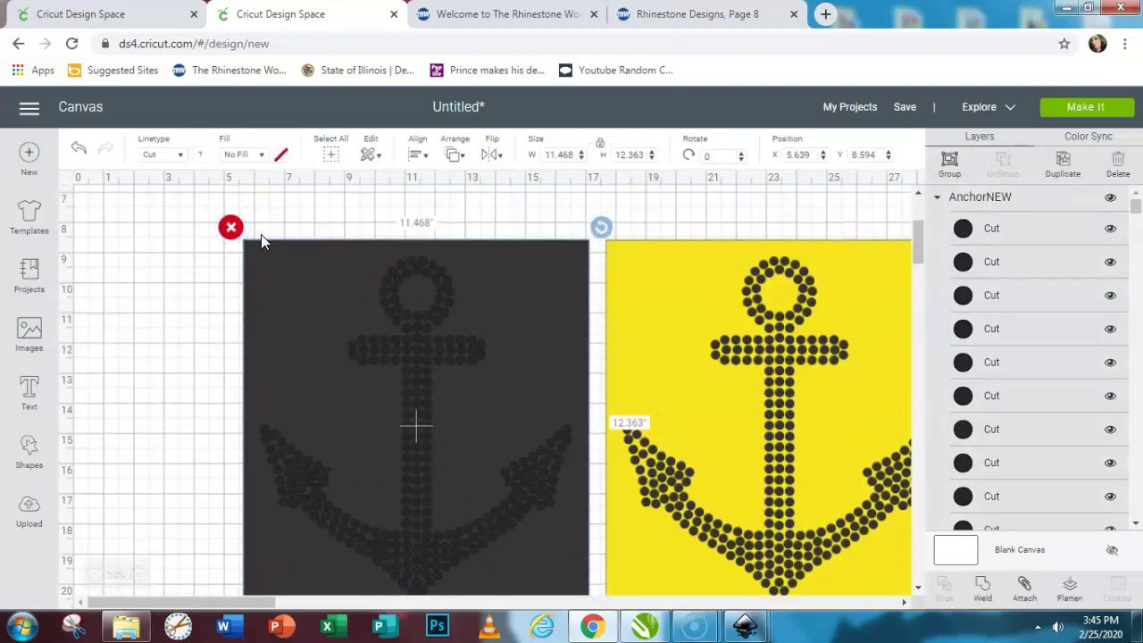
{"action": "key", "text": "Delete"}
Step: Select the yellow rectangle together with all its rhinestone circles and attach them into one object
{"action": "mouse_move", "coordinate": [919, 237]}
{"action": "left_mouse_down"}
{"action": "mouse_move", "coordinate": [919, 269]}
{"action": "mouse_move", "coordinate": [918, 249]}
{"action": "left_mouse_up"}
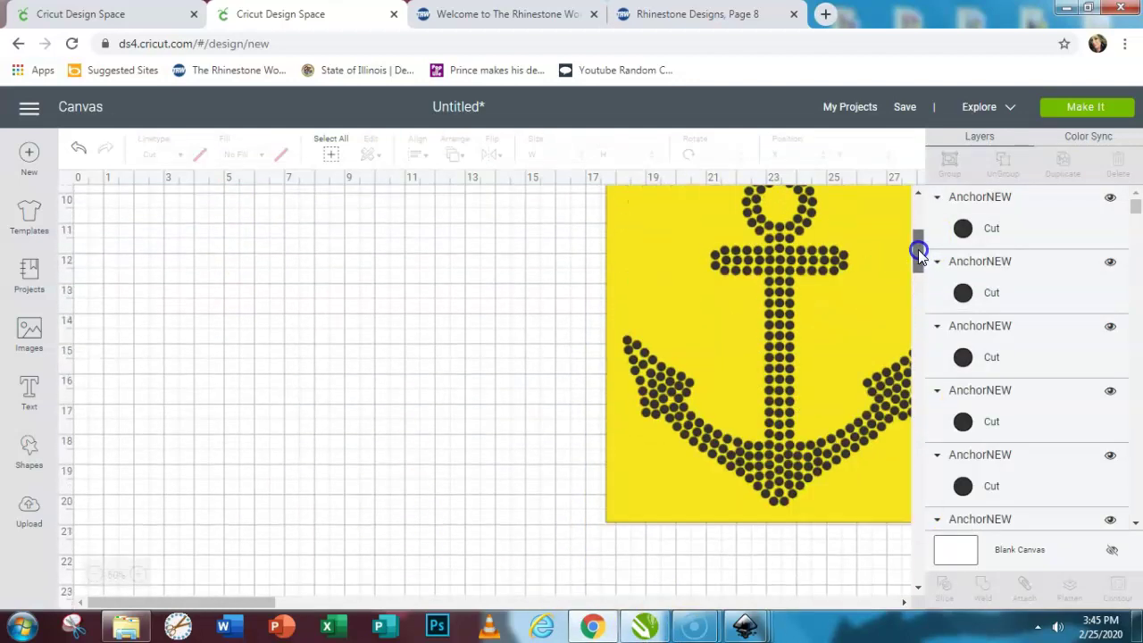
{"action": "left_click_drag", "start_coordinate": [234, 603], "coordinate": [322, 605]}
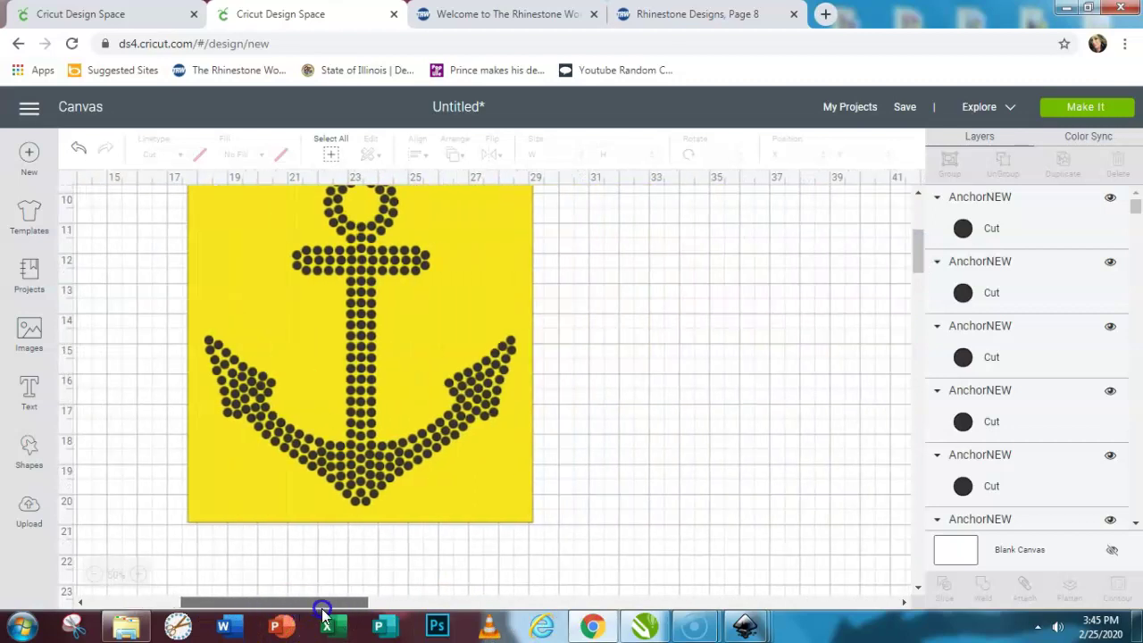
{"action": "left_click_drag", "start_coordinate": [917, 253], "coordinate": [915, 248]}
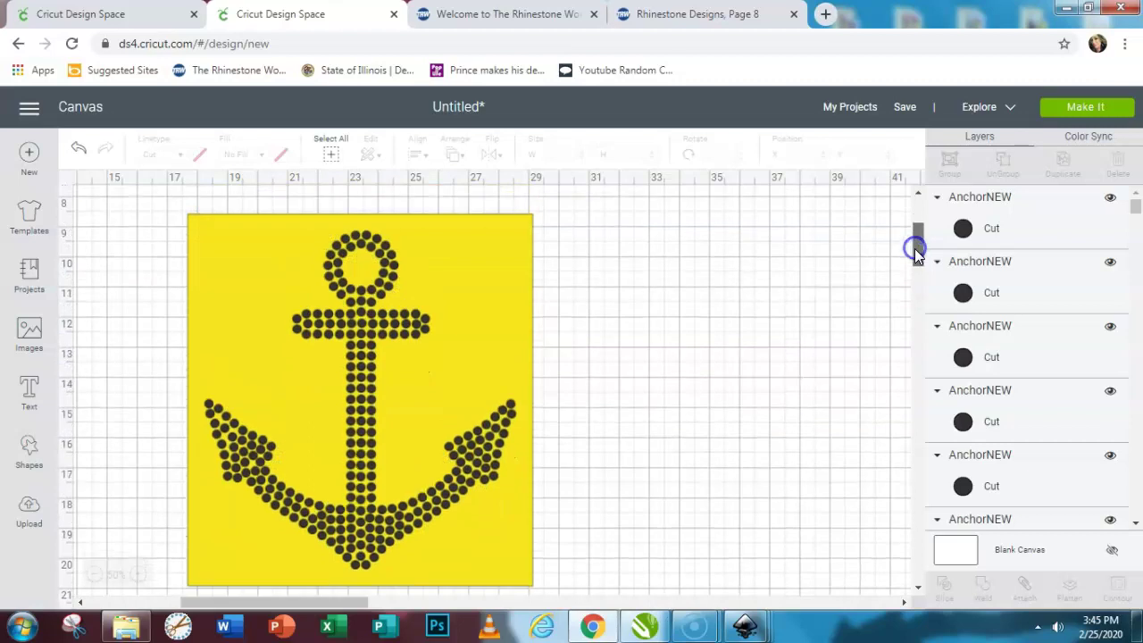
{"action": "left_click", "coordinate": [498, 293]}
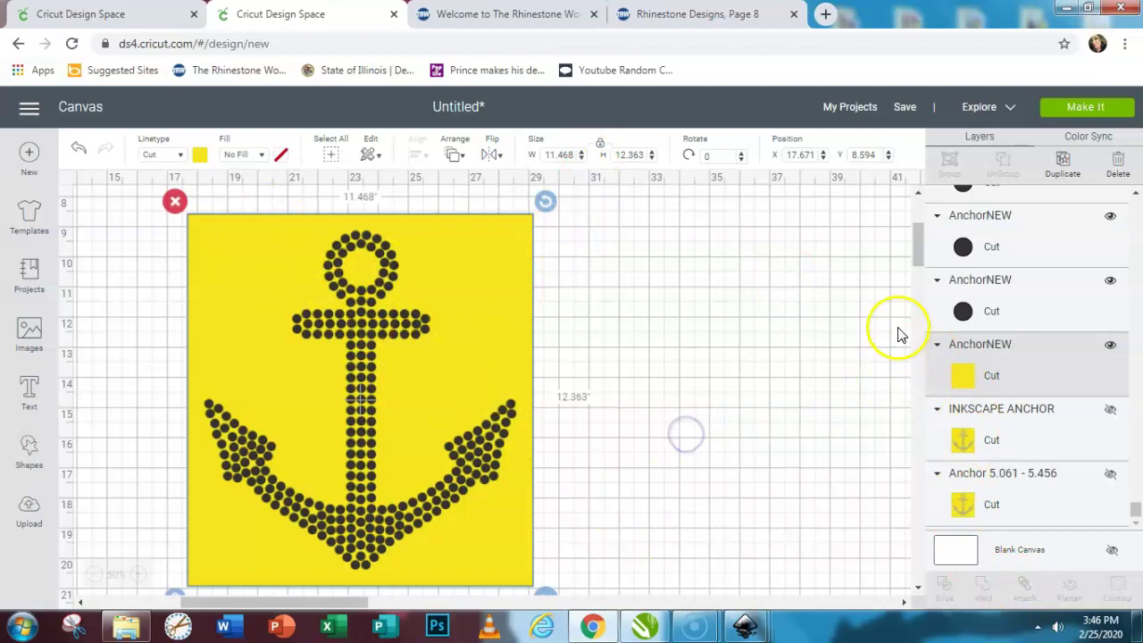
{"action": "left_click", "coordinate": [917, 264]}
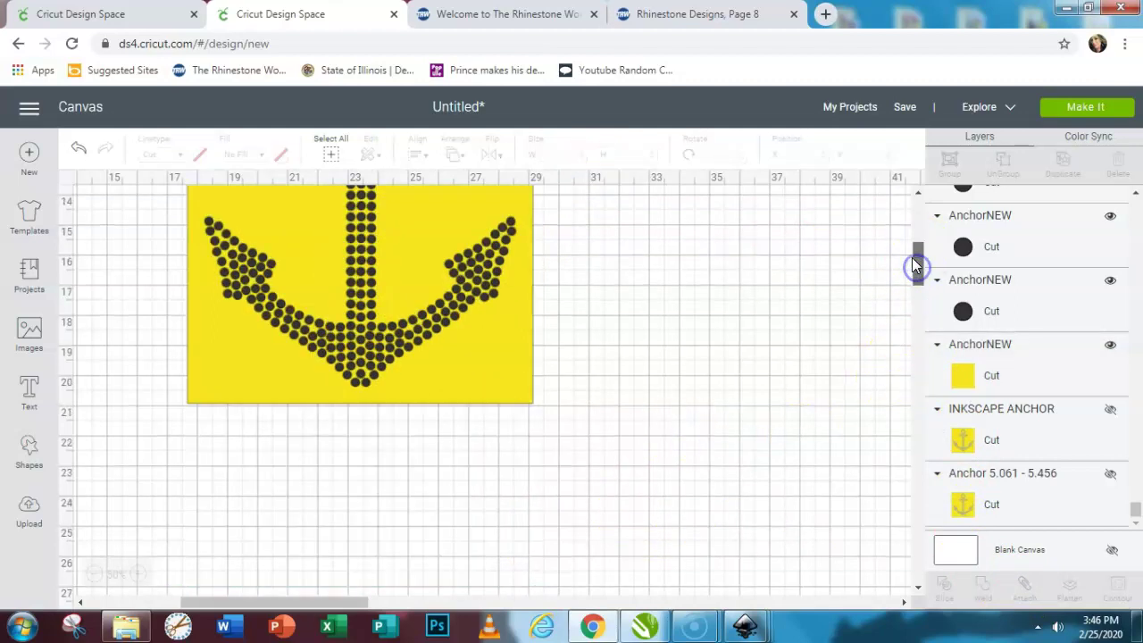
{"action": "left_click_drag", "start_coordinate": [918, 268], "coordinate": [916, 246]}
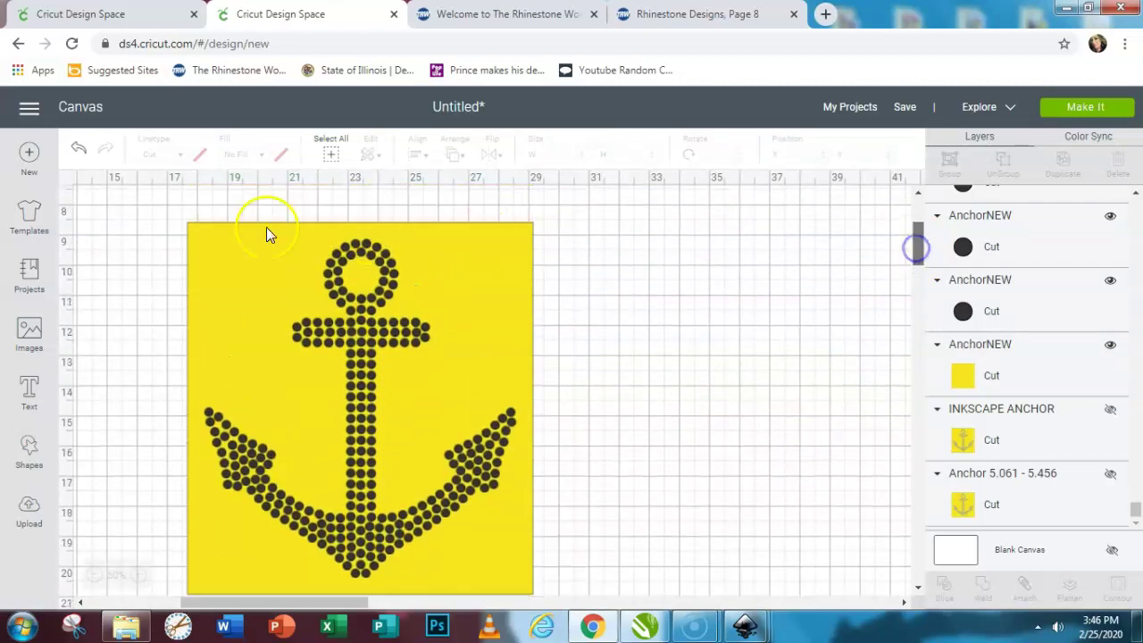
{"action": "left_click_drag", "start_coordinate": [180, 203], "coordinate": [581, 604]}
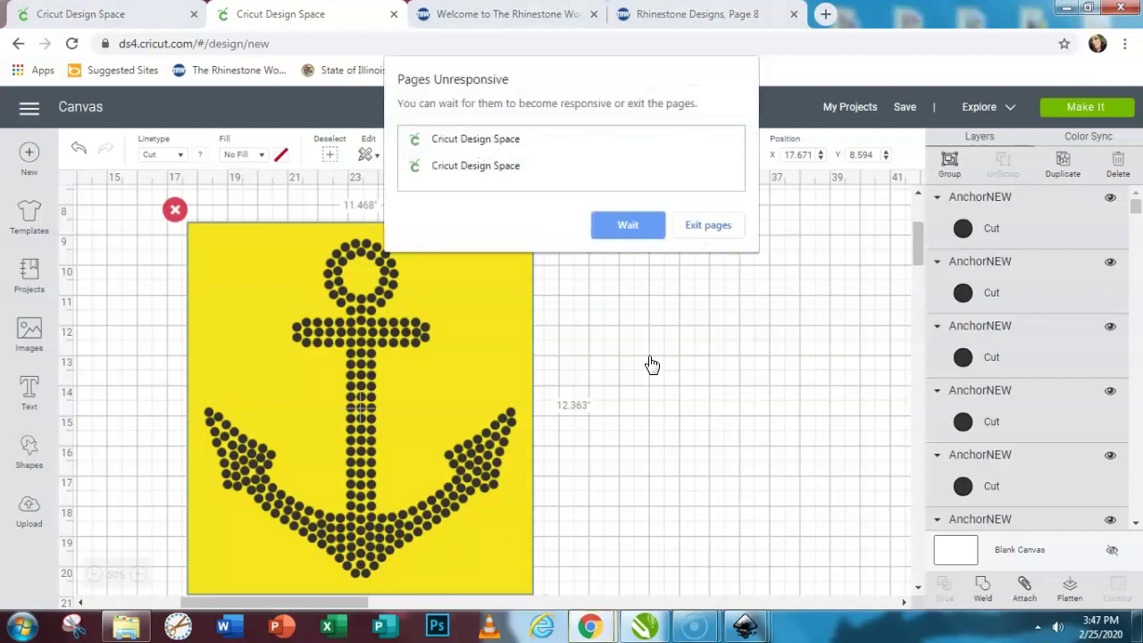
{"action": "left_click", "coordinate": [628, 225]}
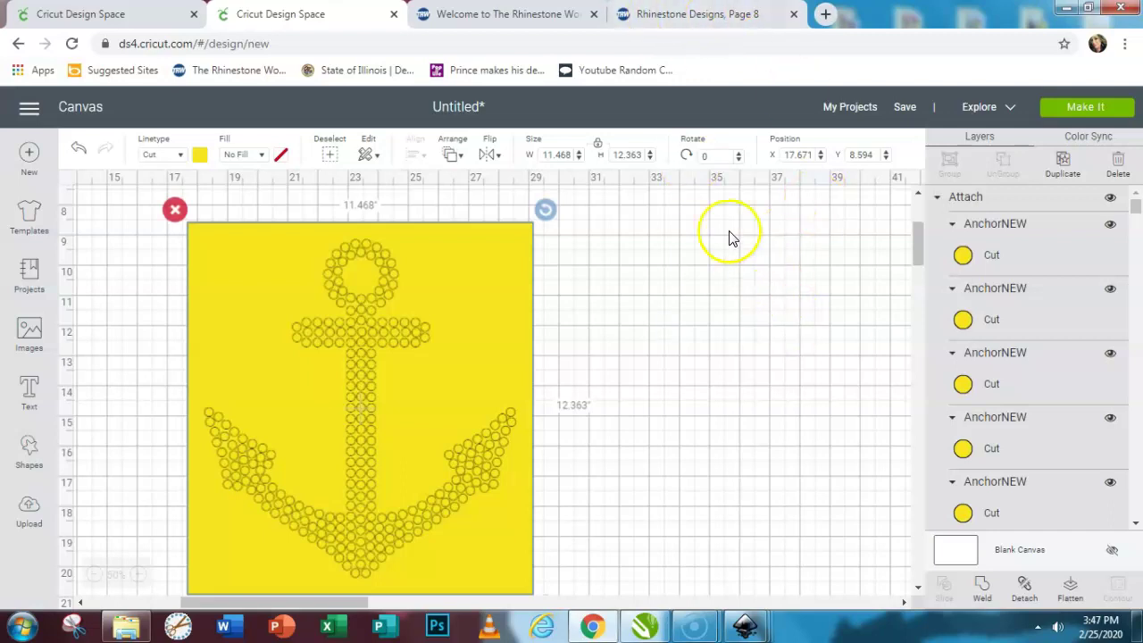
Step: Set the attached anchor's width to 5.061 inches with proportions locked and view it at 75% zoom
{"action": "left_click", "coordinate": [566, 149]}
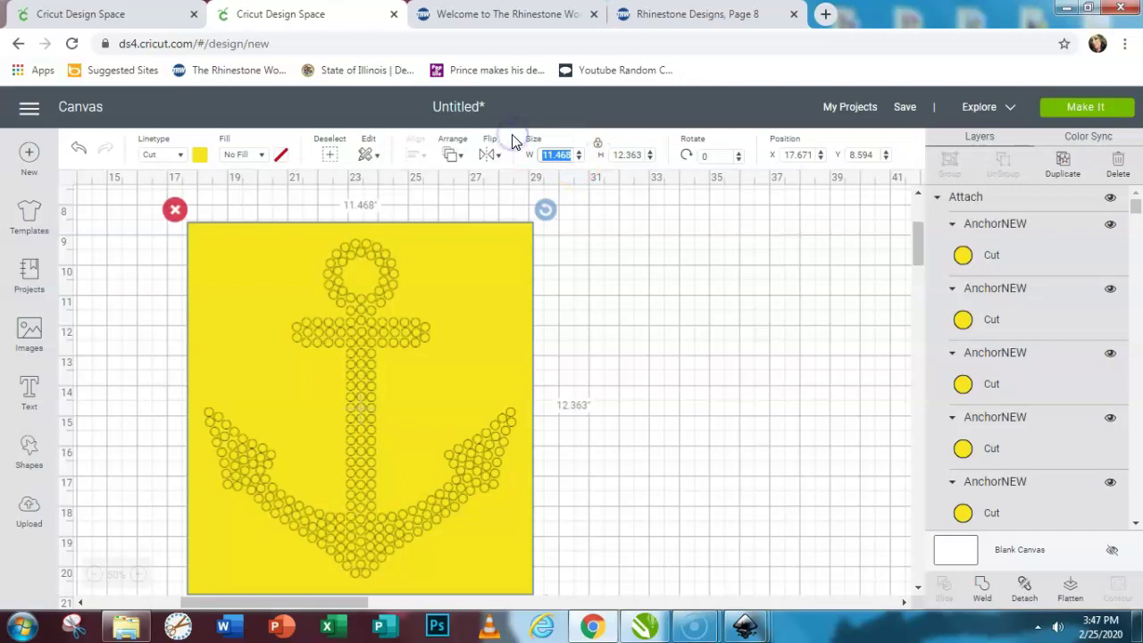
{"action": "type", "text": "5.061"}
{"action": "key", "text": "Return"}
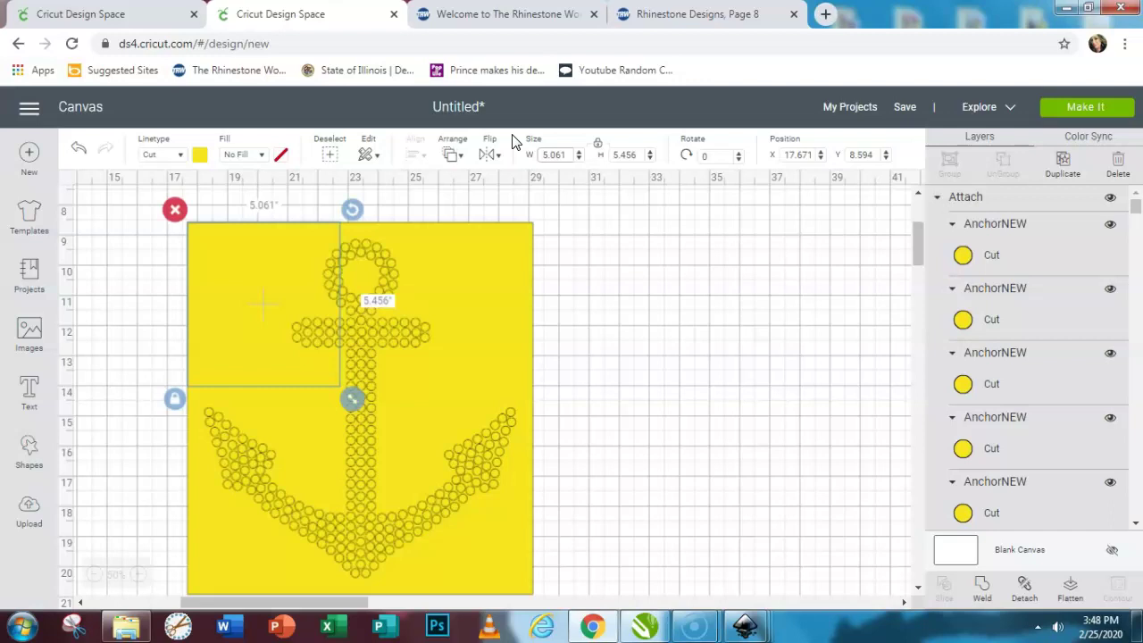
{"action": "left_click", "coordinate": [498, 232]}
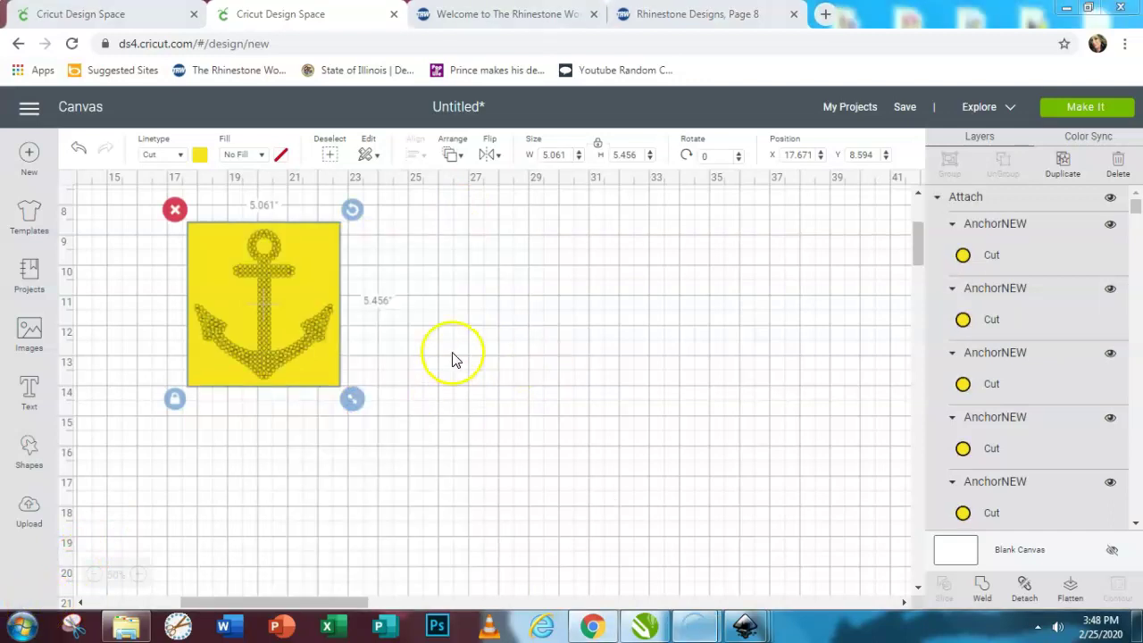
{"action": "left_click", "coordinate": [138, 574]}
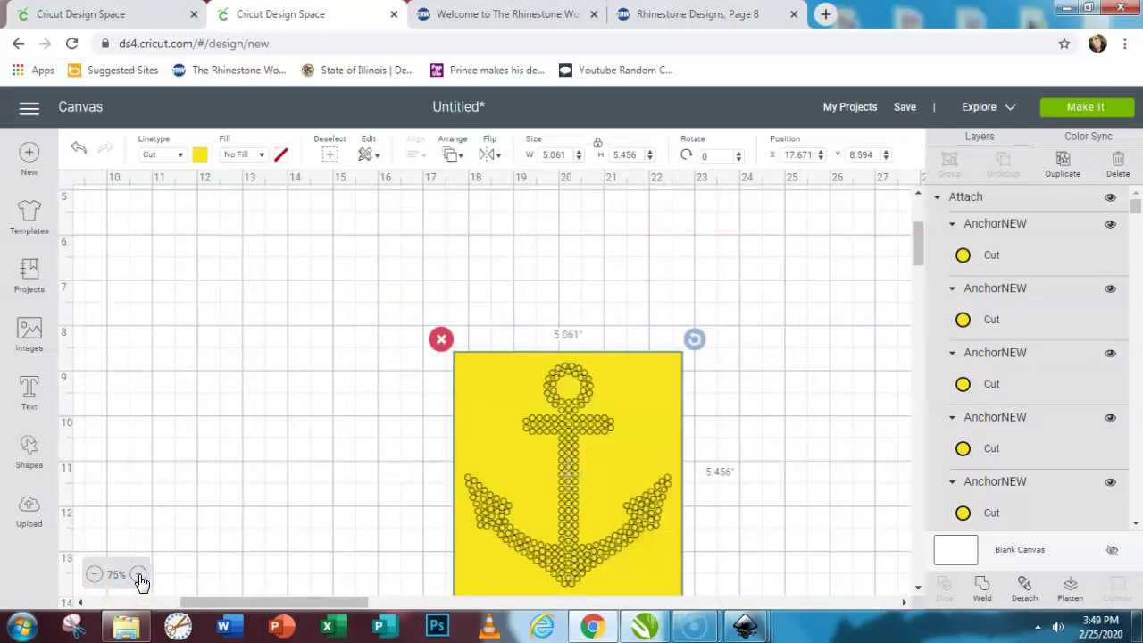
Step: Move the attached yellow anchor up and to the left on the canvas, to about X 9.3, Y 5.1 inches
{"action": "left_click", "coordinate": [316, 404]}
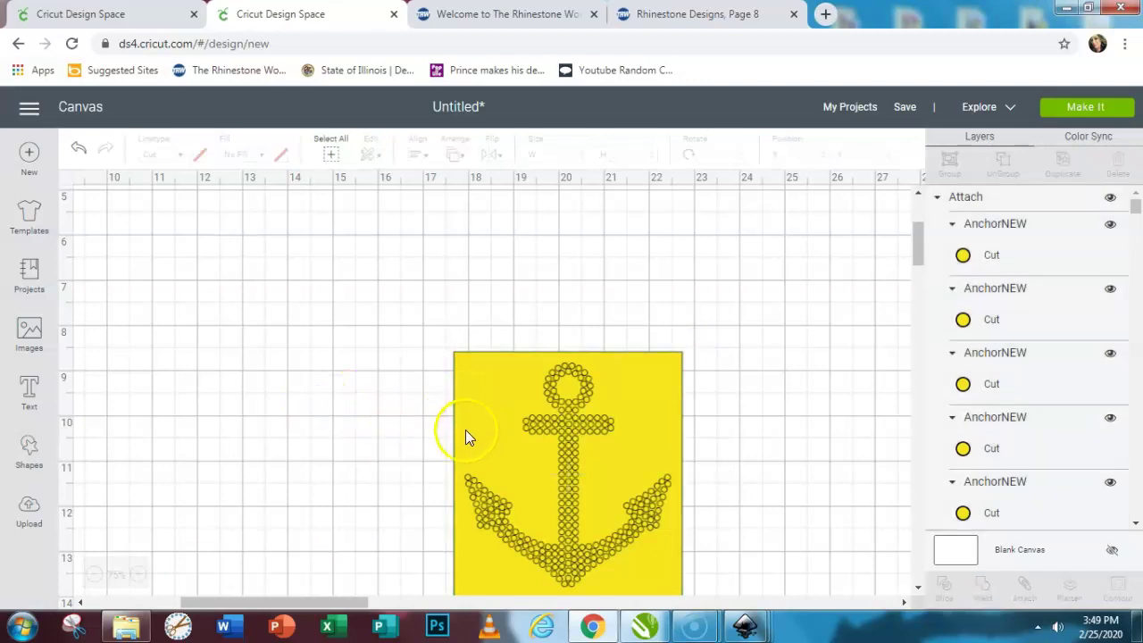
{"action": "left_click_drag", "start_coordinate": [482, 436], "coordinate": [97, 258]}
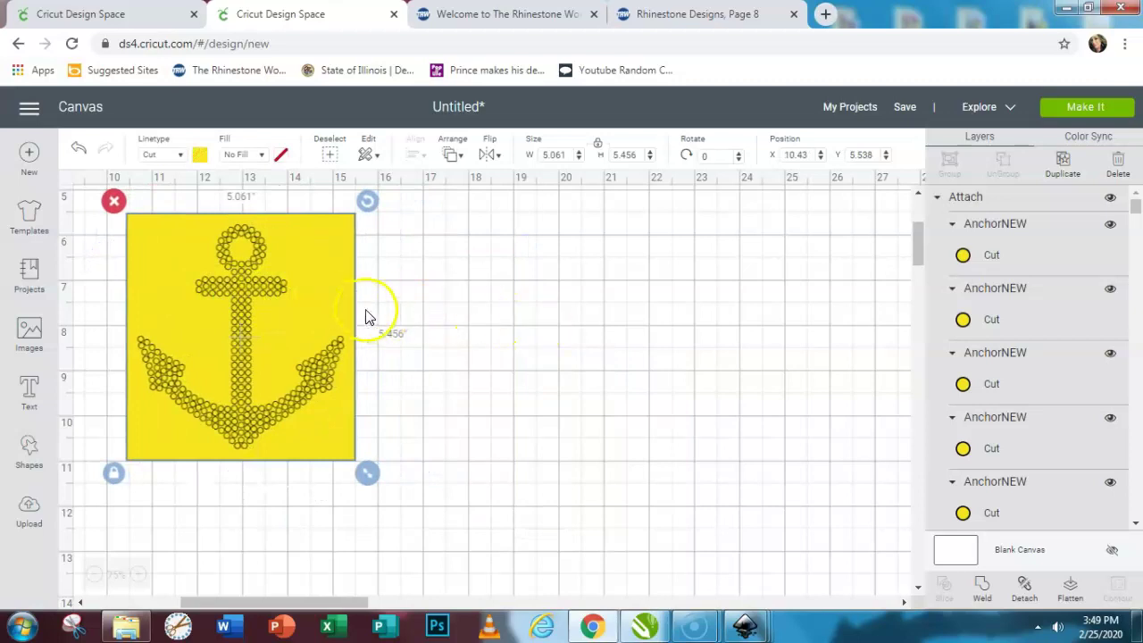
{"action": "left_click_drag", "start_coordinate": [296, 276], "coordinate": [247, 258]}
{"action": "left_click", "coordinate": [446, 298]}
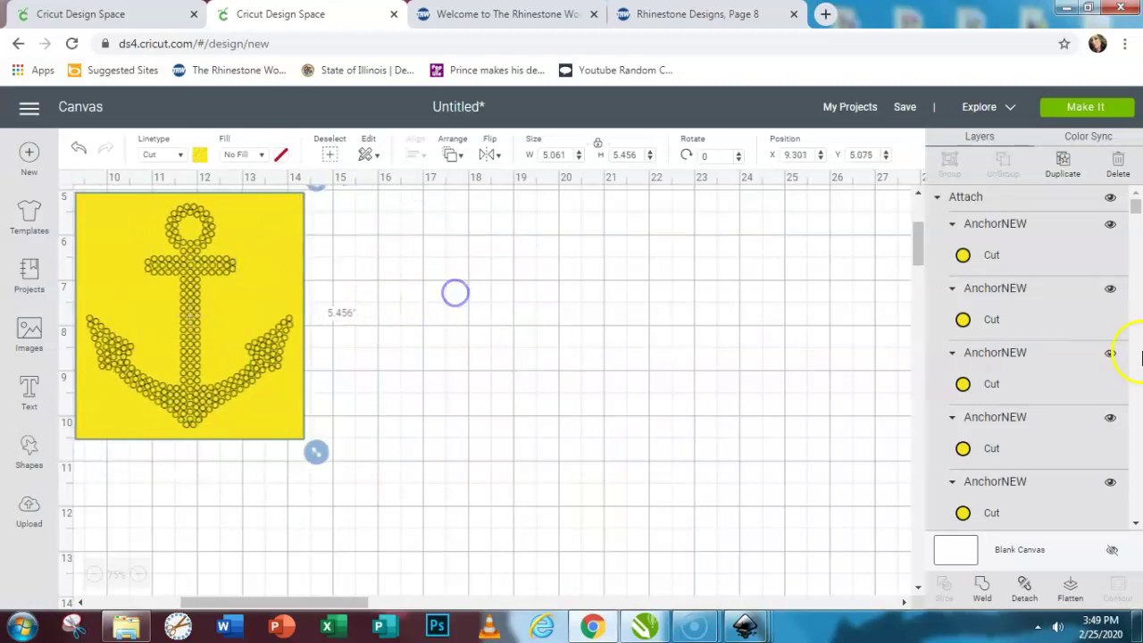
Step: Unhide the Anchor 5.061 - 5.456 image and place the attached anchor beside it, just to its right near the canvas's upper edge
{"action": "left_click", "coordinate": [1136, 224]}
{"action": "left_click_drag", "start_coordinate": [1137, 214], "coordinate": [1135, 510]}
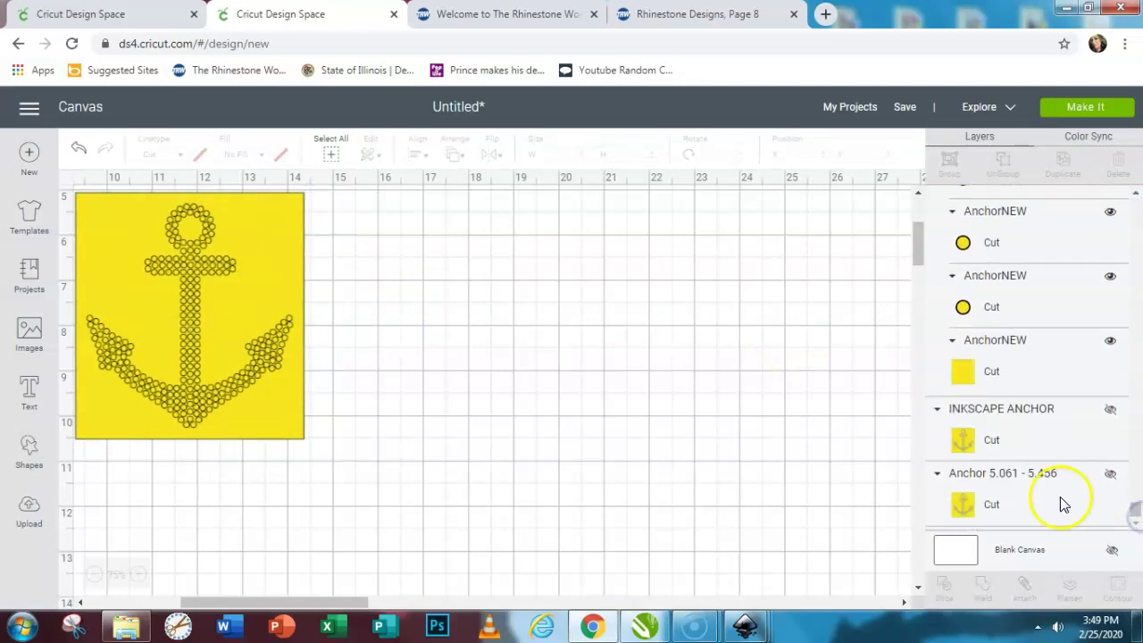
{"action": "left_click", "coordinate": [1111, 473]}
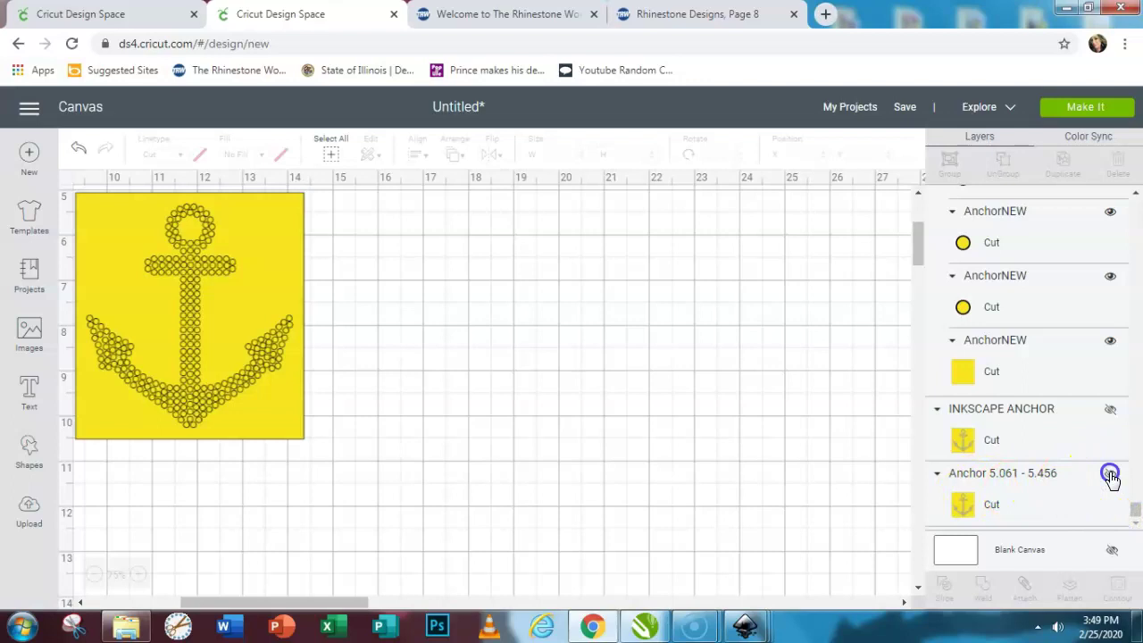
{"action": "left_click_drag", "start_coordinate": [326, 602], "coordinate": [178, 597]}
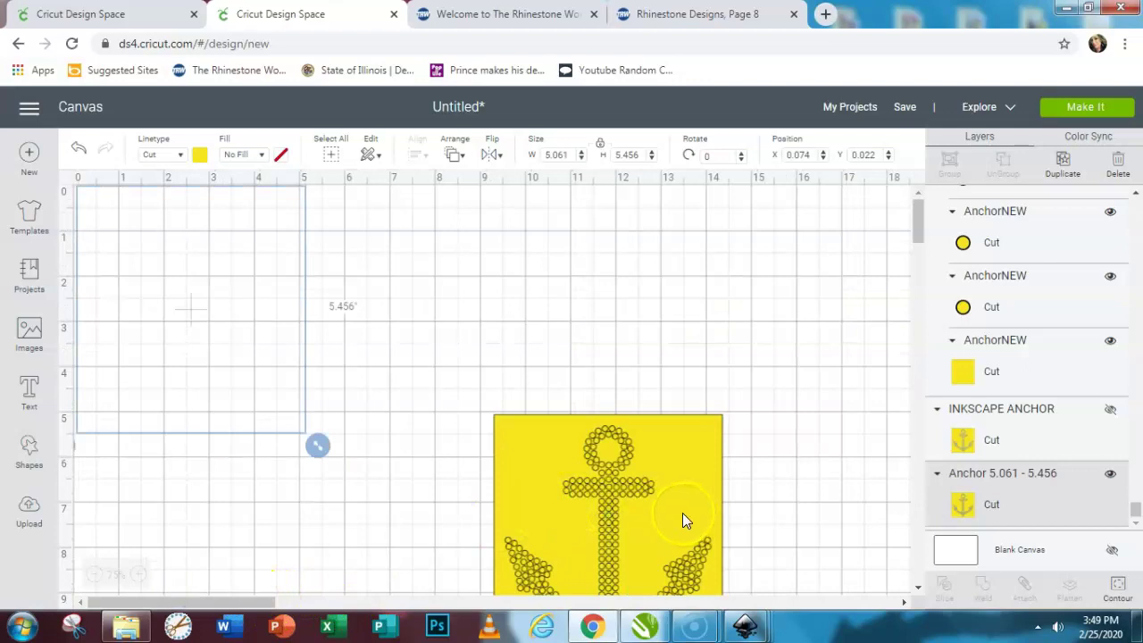
{"action": "left_click_drag", "start_coordinate": [682, 513], "coordinate": [483, 227]}
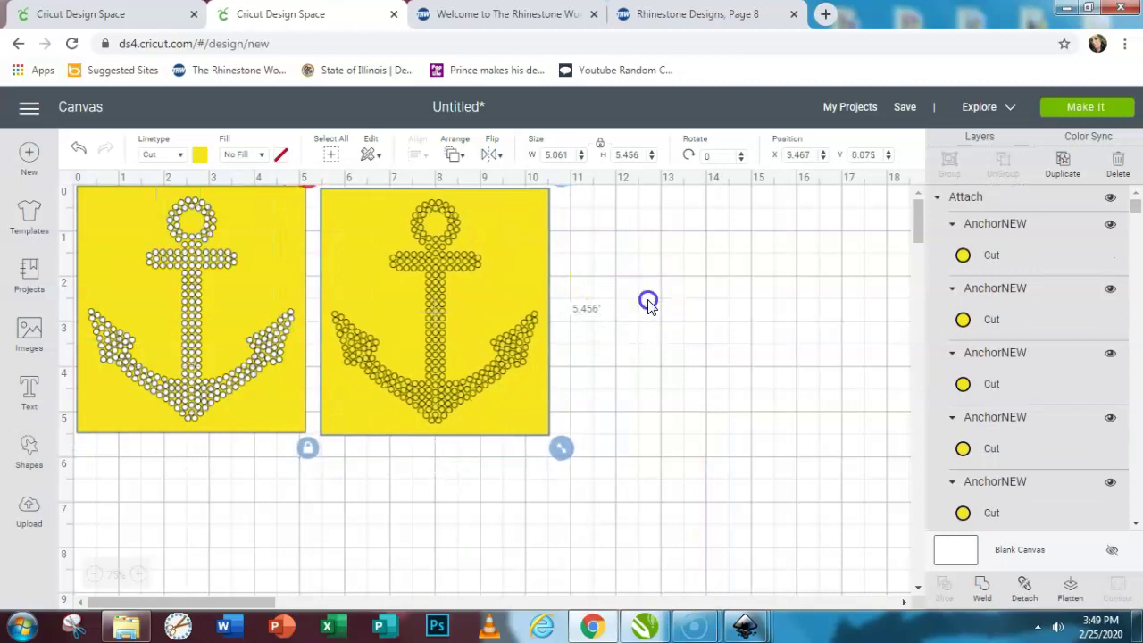
{"action": "left_click", "coordinate": [648, 304]}
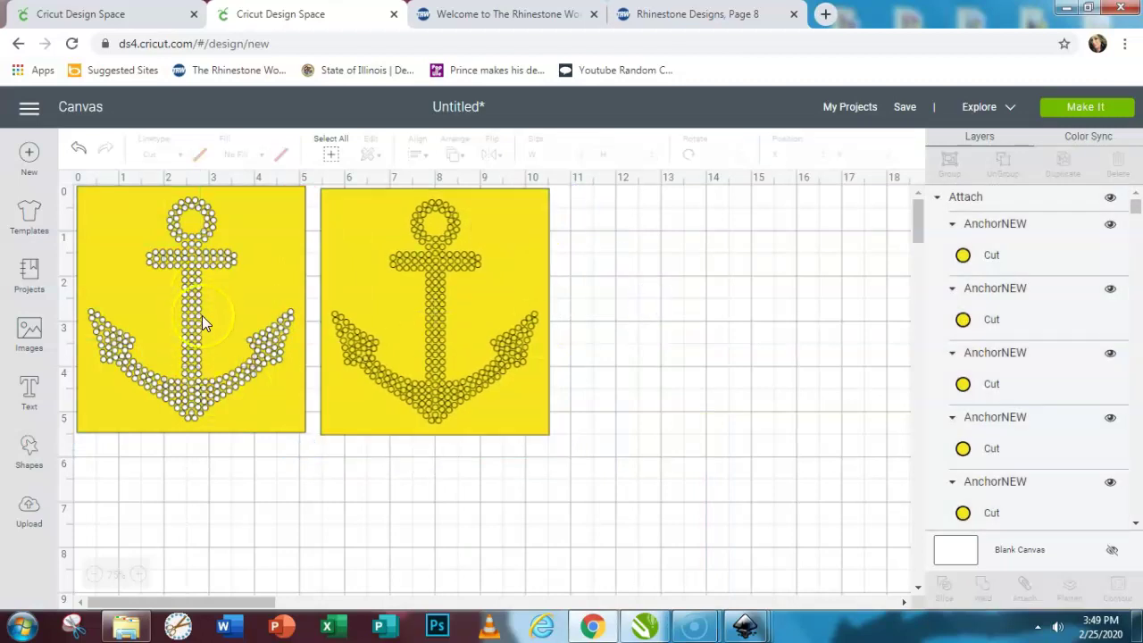
Step: Move the attached anchor farther right to about X 11.8 inches and unhide the INKSCAPE ANCHOR image in the gap
{"action": "left_click_drag", "start_coordinate": [429, 301], "coordinate": [761, 301]}
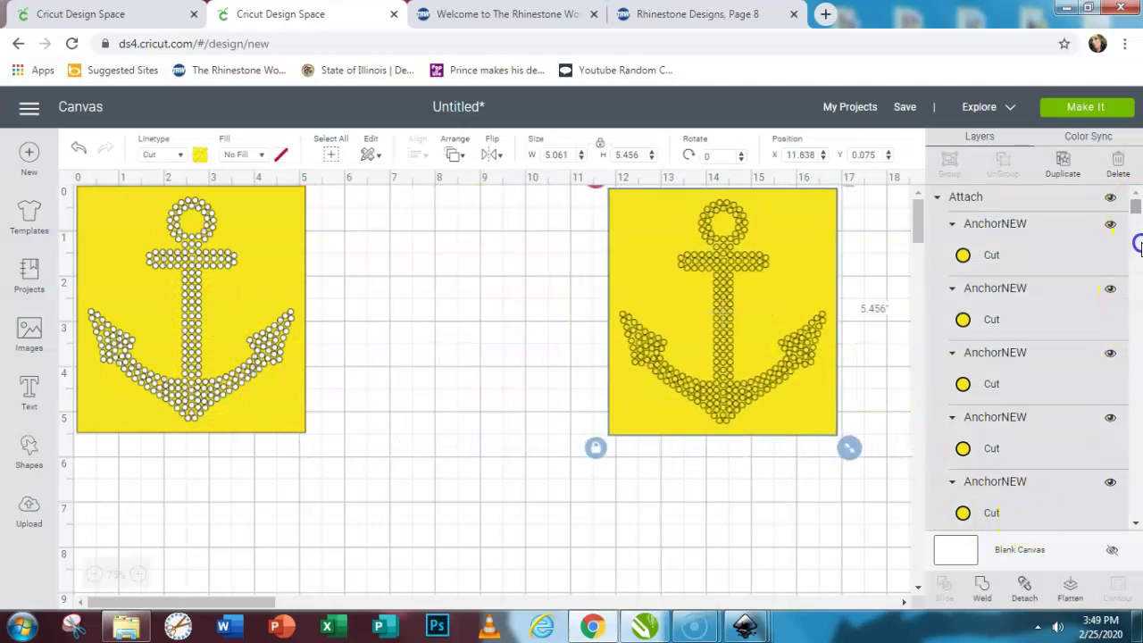
{"action": "left_click", "coordinate": [1138, 410]}
{"action": "left_click", "coordinate": [1136, 510]}
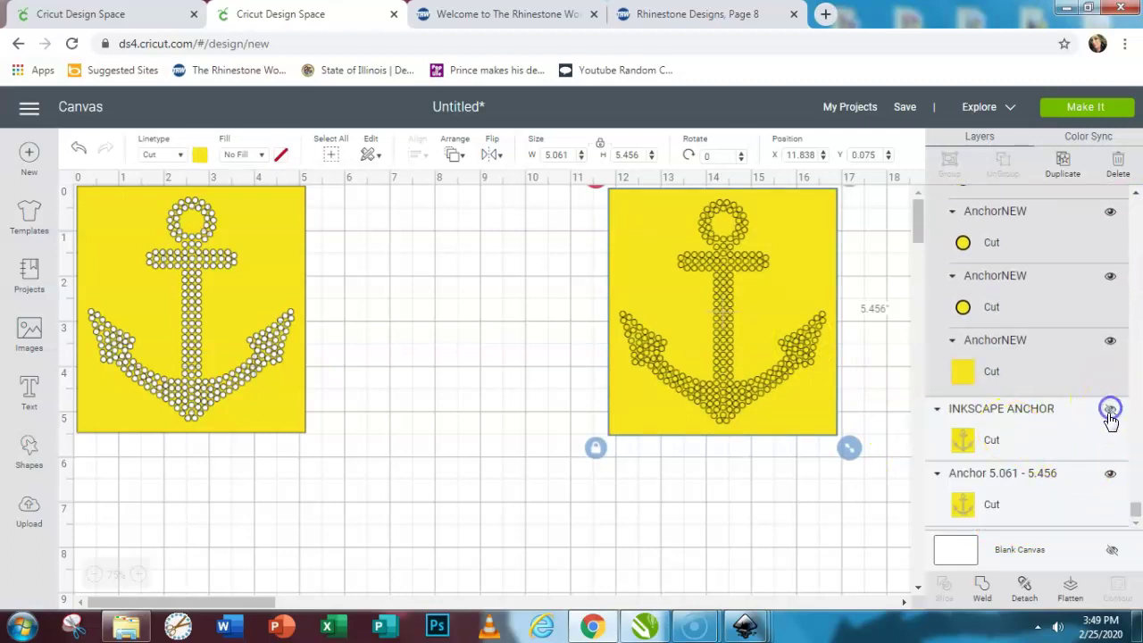
{"action": "left_click", "coordinate": [561, 386]}
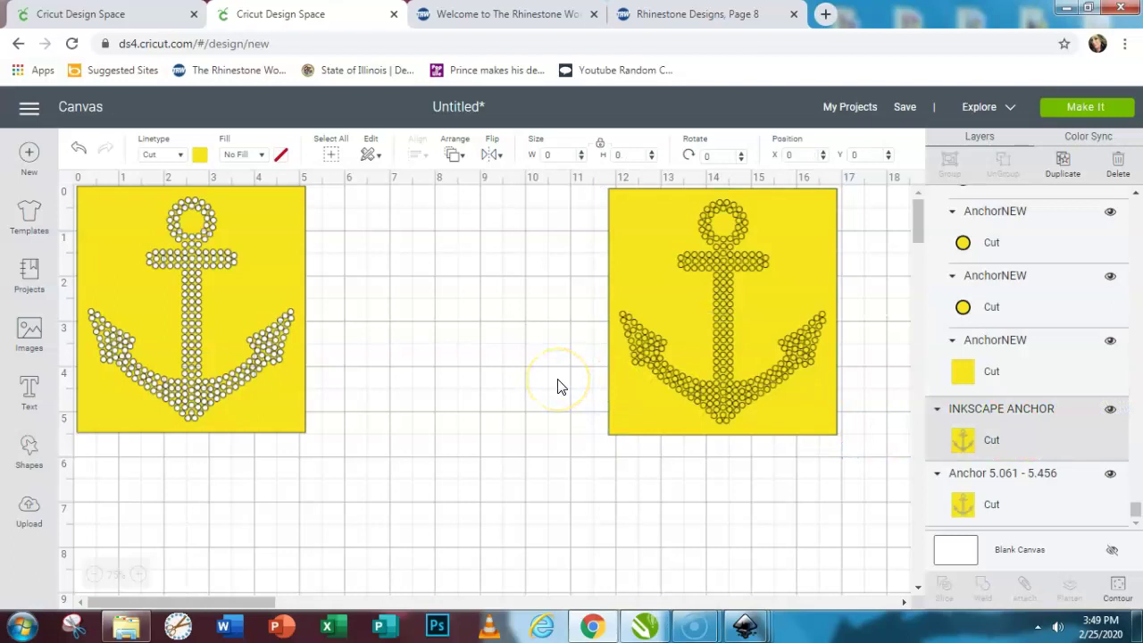
Step: Move the attached anchor close to the right side of the INKSCAPE ANCHOR image, at about X 10.8 inches, lining up all three anchors
{"action": "left_click", "coordinate": [644, 427]}
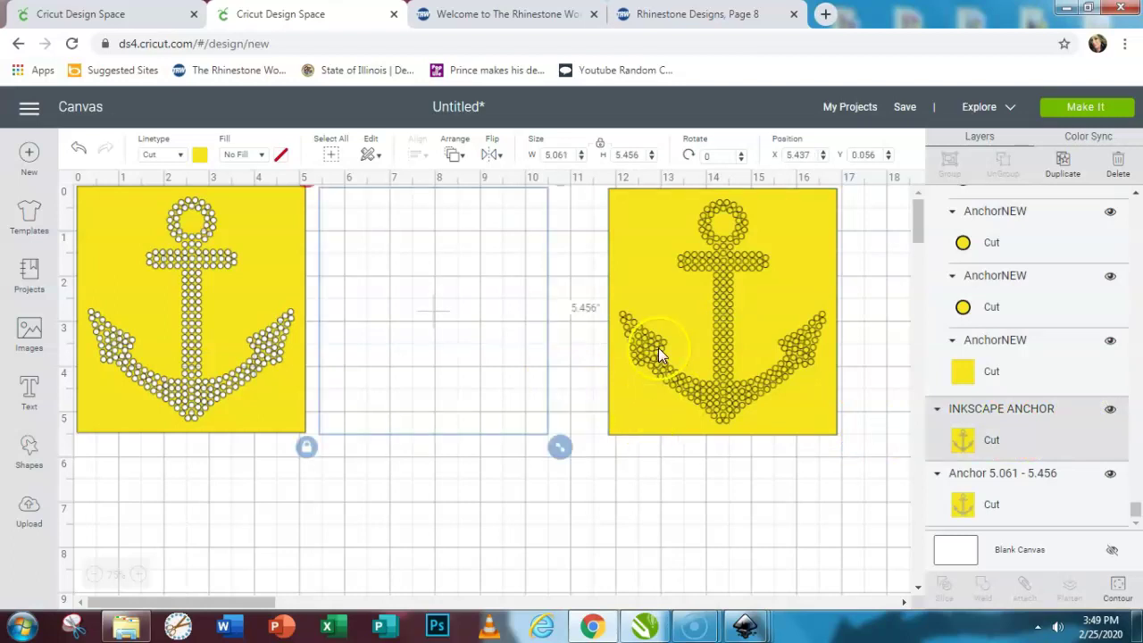
{"action": "left_click", "coordinate": [620, 262]}
{"action": "left_click_drag", "start_coordinate": [620, 262], "coordinate": [559, 261]}
{"action": "left_click", "coordinate": [585, 321]}
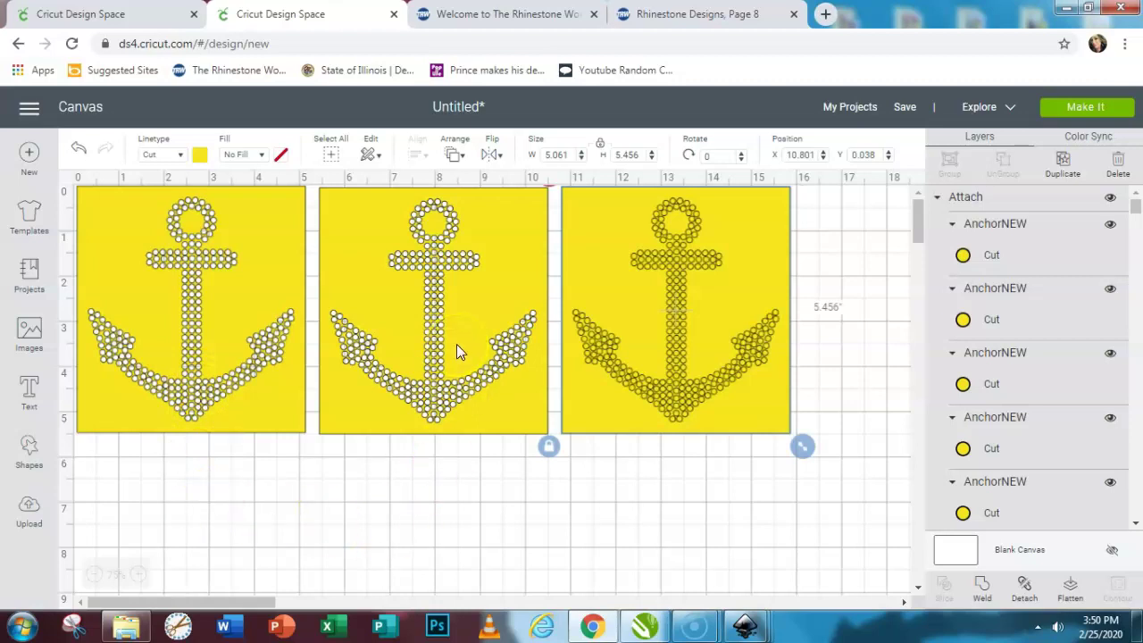
Step: Compare the attached anchor's layers with the INKSCAPE ANCHOR and Anchor 5.061 - 5.456 layers, leaving nothing selected
{"action": "left_click_drag", "start_coordinate": [1136, 213], "coordinate": [1137, 513]}
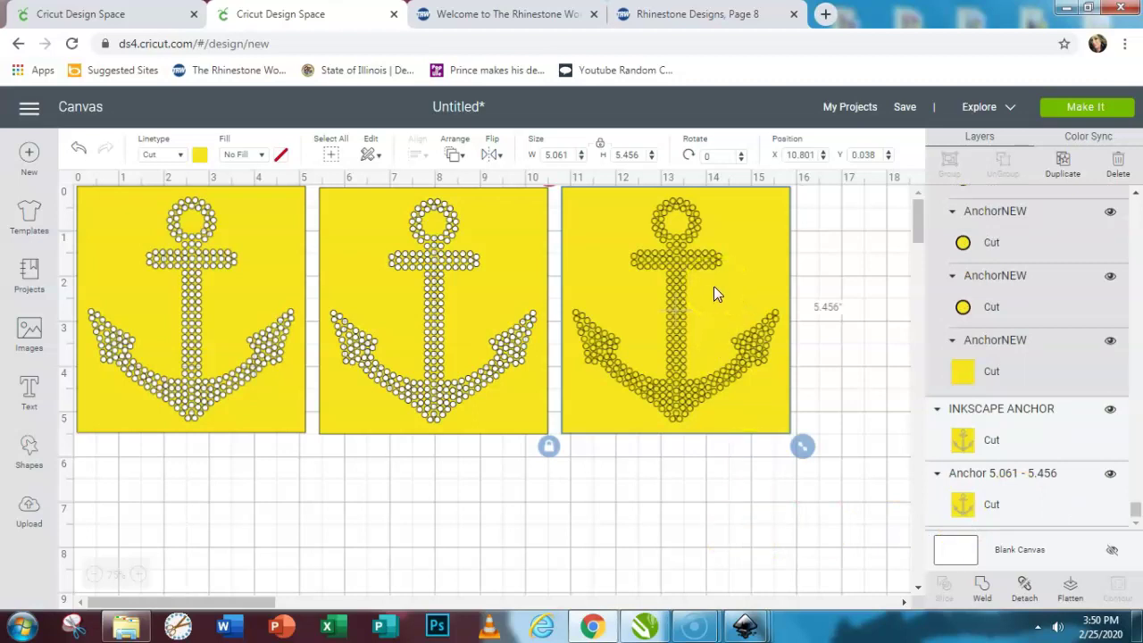
{"action": "left_click", "coordinate": [659, 413]}
{"action": "left_click", "coordinate": [645, 558]}
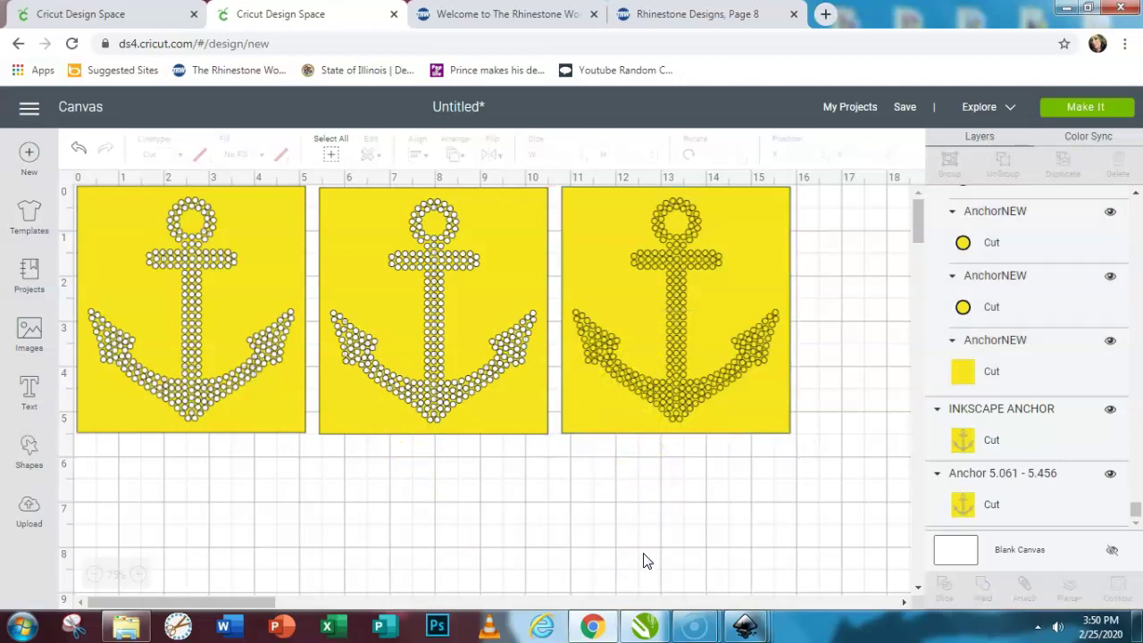